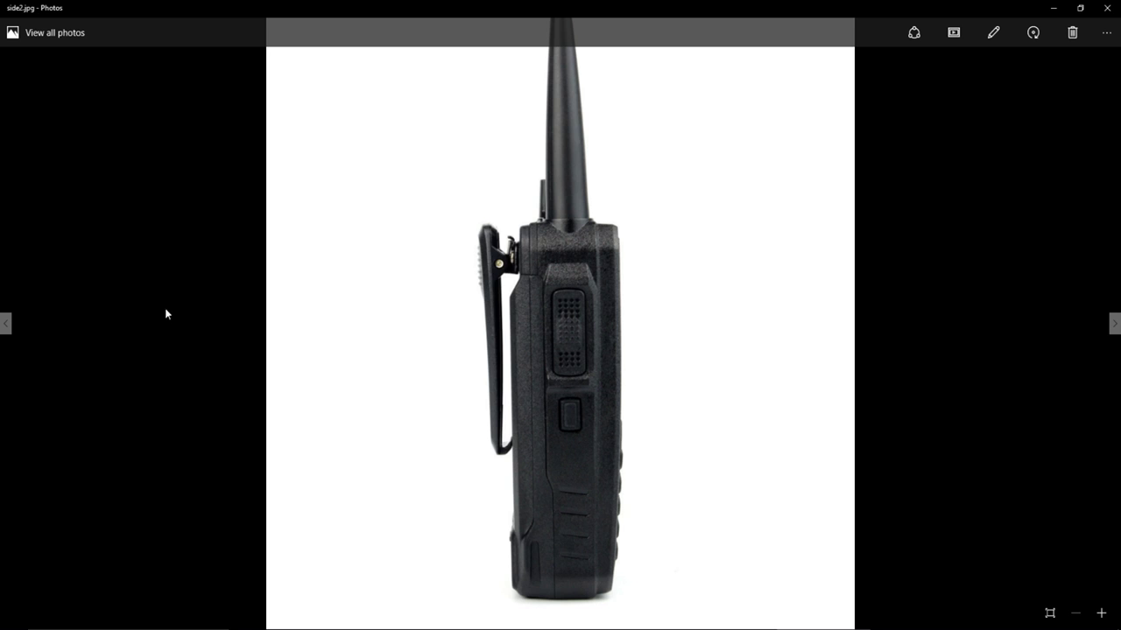
Examine the back and side reference photos of the walkie talkie, taking a close look at the details in side1.jpg.
{"action": "left_click", "coordinate": [6, 323]}
{"action": "key", "text": "Left"}
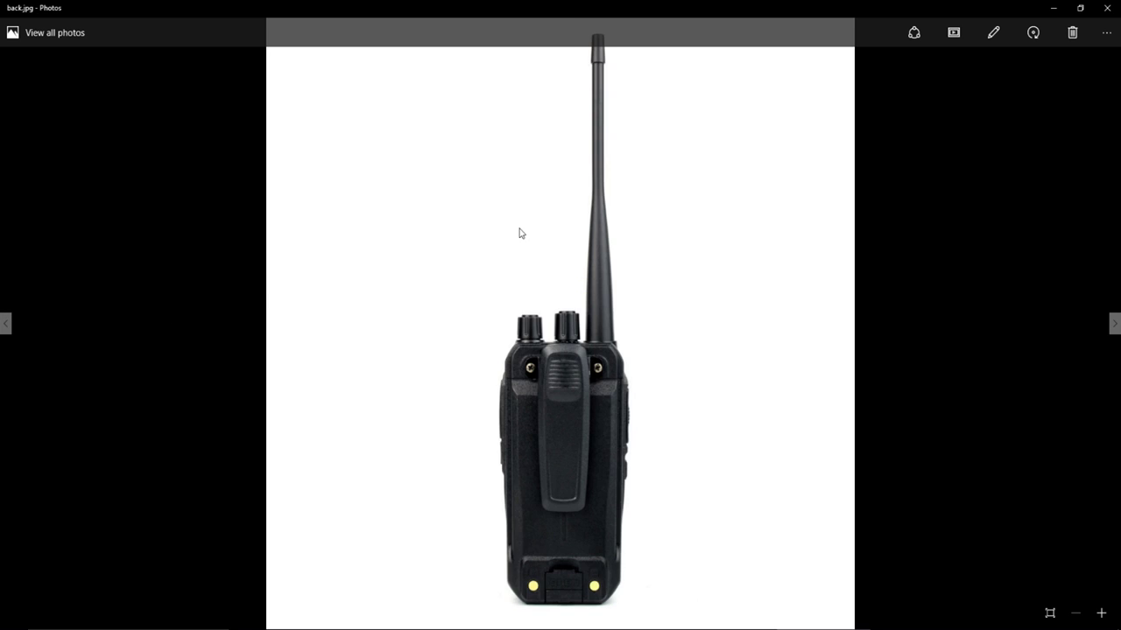
{"action": "key", "text": "Right"}
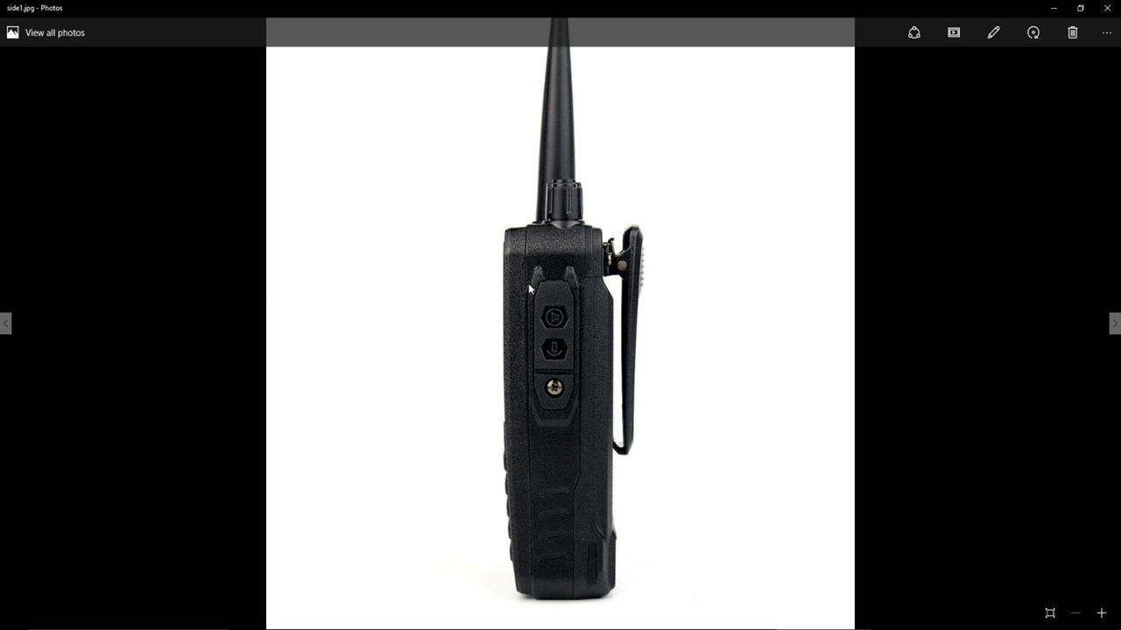
{"action": "scroll", "coordinate": [525, 277], "scroll_direction": "up", "scroll_amount": 5}
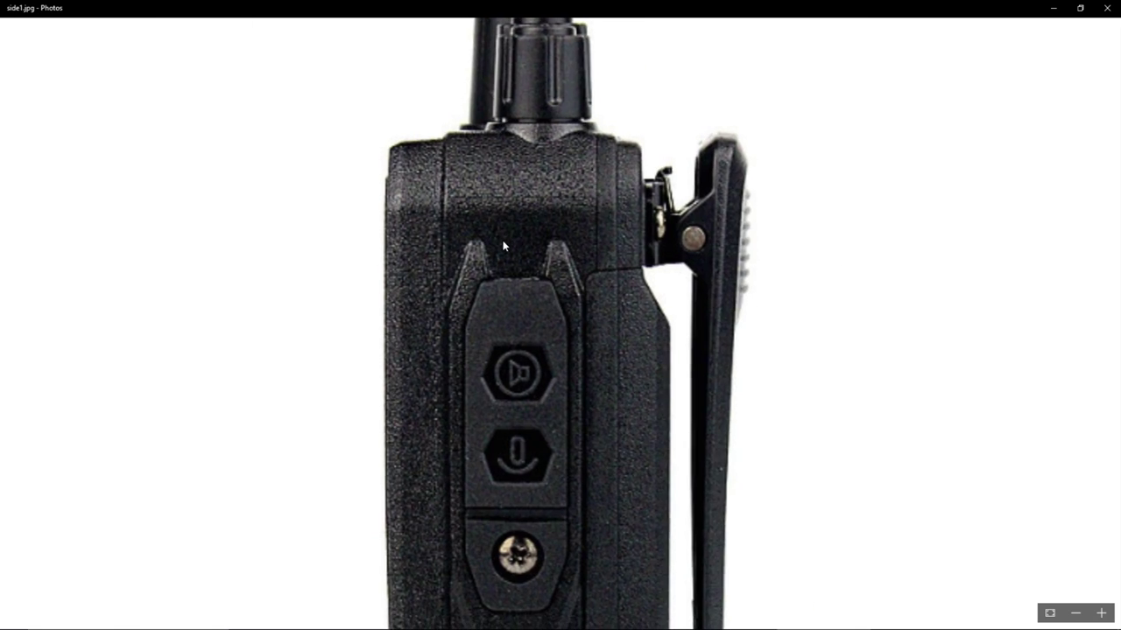
{"action": "left_click_drag", "start_coordinate": [503, 246], "coordinate": [563, 260]}
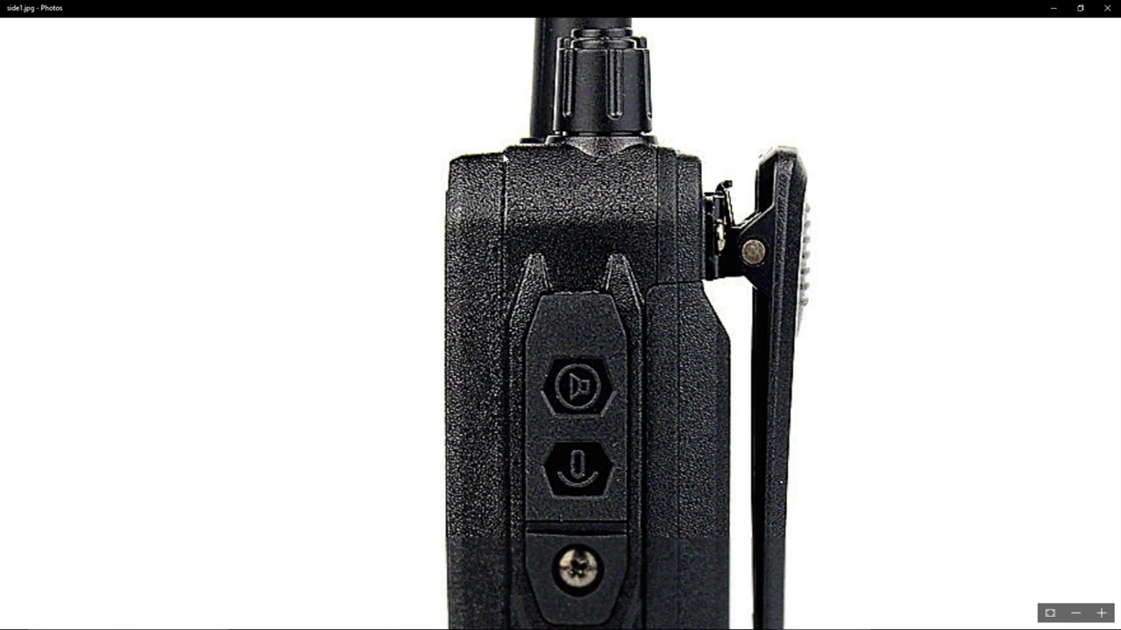
{"action": "scroll", "coordinate": [504, 368], "scroll_direction": "down", "scroll_amount": 6}
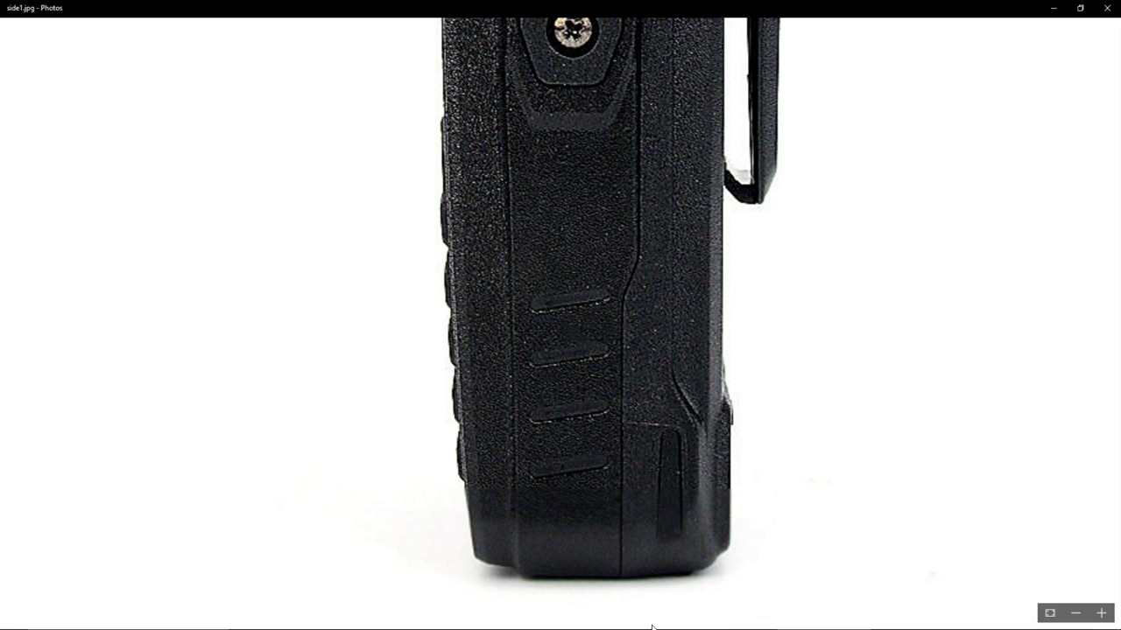
Switch to 3ds Max and enter edge editing on the walkie talkie's body box.
{"action": "key", "text": "alt+Tab"}
{"action": "middle_click_drag", "start_coordinate": [601, 426], "coordinate": [653, 366], "text": "alt"}
{"action": "left_click", "coordinate": [1040, 82]}
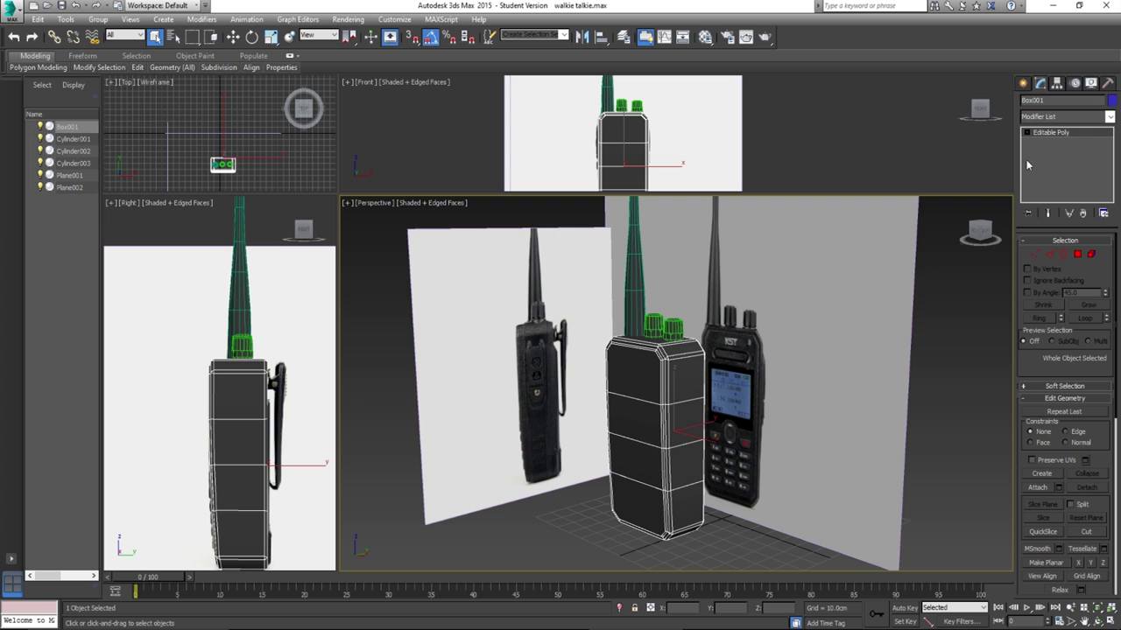
{"action": "left_click", "coordinate": [1050, 254]}
{"action": "middle_click_drag", "start_coordinate": [587, 349], "coordinate": [530, 357], "text": "alt"}
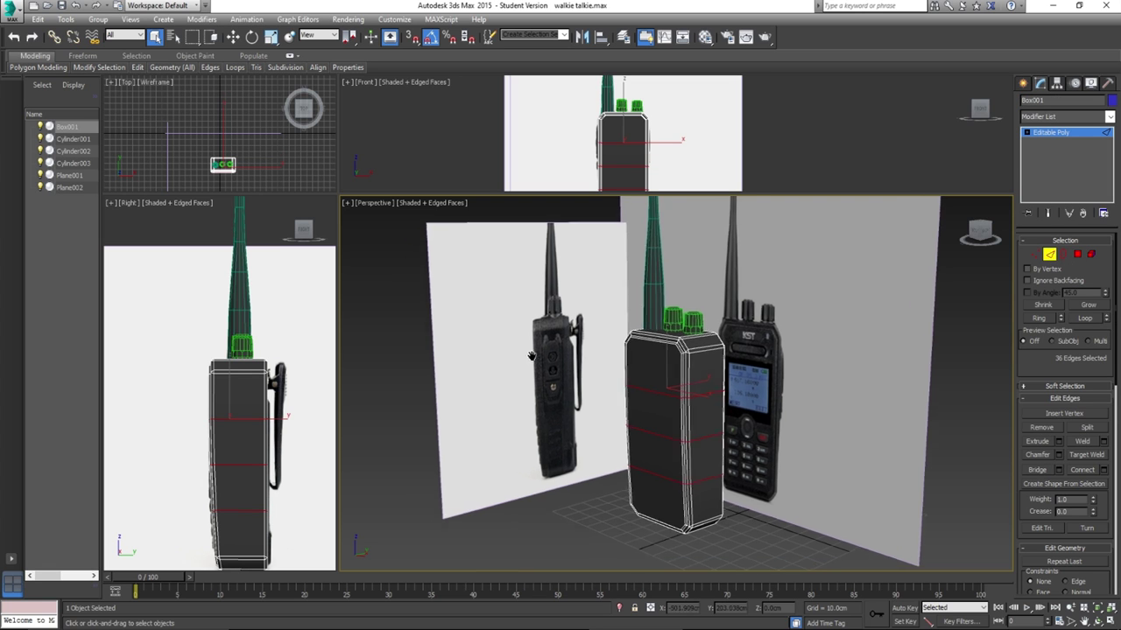
{"action": "scroll", "coordinate": [530, 357], "scroll_direction": "up", "scroll_amount": 5}
{"action": "scroll", "coordinate": [561, 338], "scroll_direction": "down", "scroll_amount": 1}
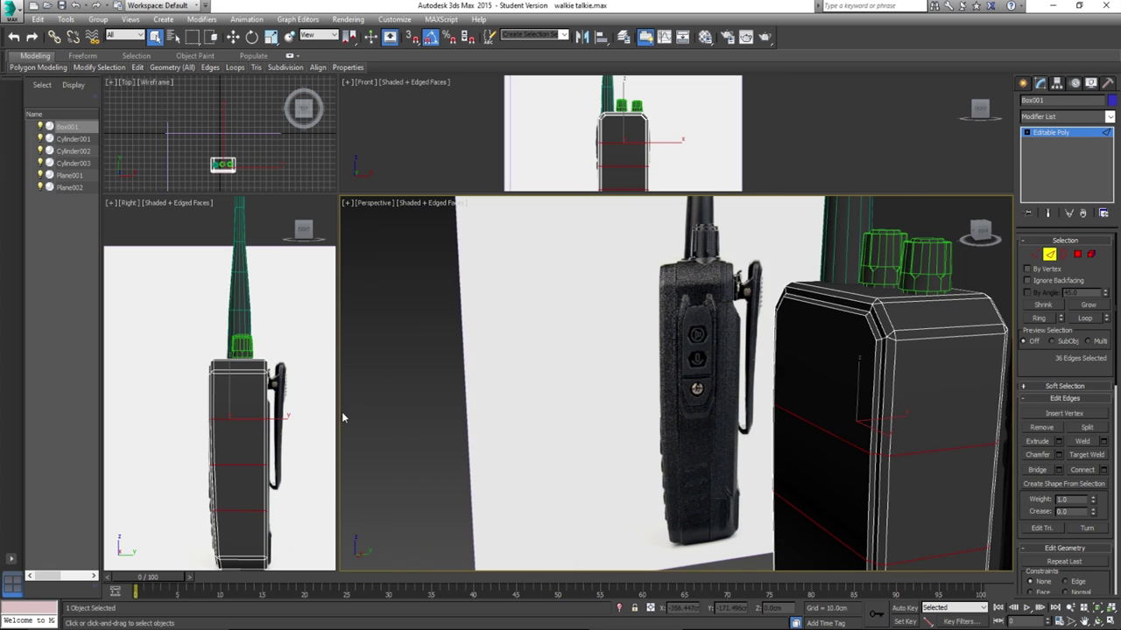
Make the body box see-through and compare its outline with the side reference image in the Right viewport.
{"action": "key", "text": "alt+x"}
{"action": "scroll", "coordinate": [203, 286], "scroll_direction": "up", "scroll_amount": 5}
{"action": "scroll", "coordinate": [202, 286], "scroll_direction": "up", "scroll_amount": 3}
{"action": "middle_click_drag", "start_coordinate": [168, 362], "coordinate": [168, 250]}
{"action": "scroll", "coordinate": [172, 263], "scroll_direction": "down", "scroll_amount": 6}
{"action": "scroll", "coordinate": [169, 450], "scroll_direction": "up", "scroll_amount": 5}
{"action": "scroll", "coordinate": [200, 425], "scroll_direction": "down", "scroll_amount": 6}
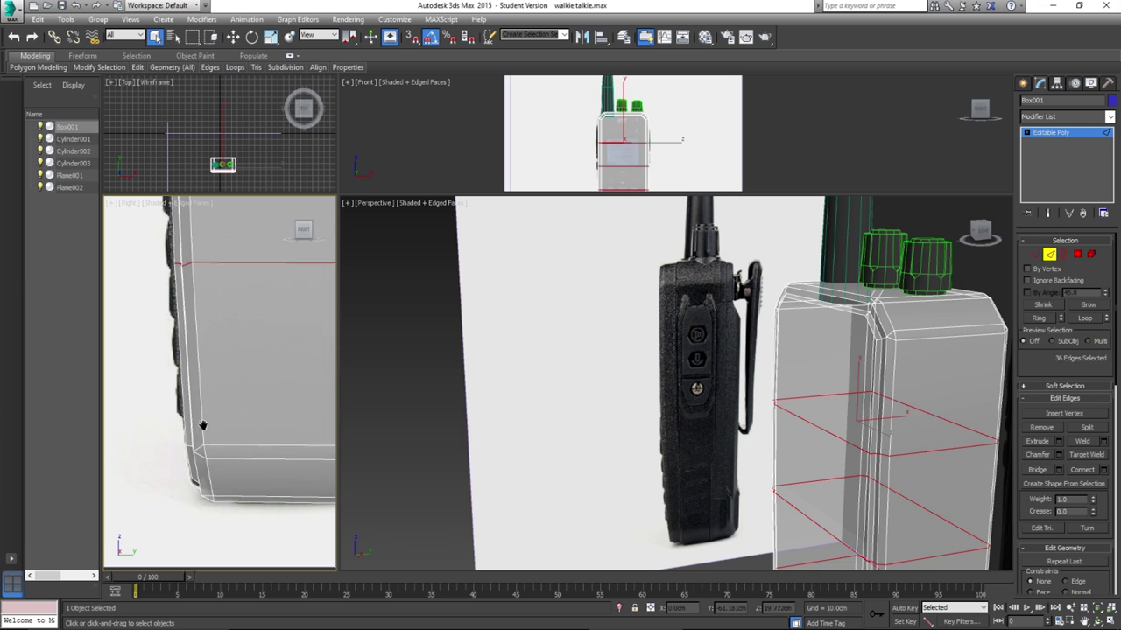
{"action": "middle_click_drag", "start_coordinate": [205, 382], "coordinate": [208, 260]}
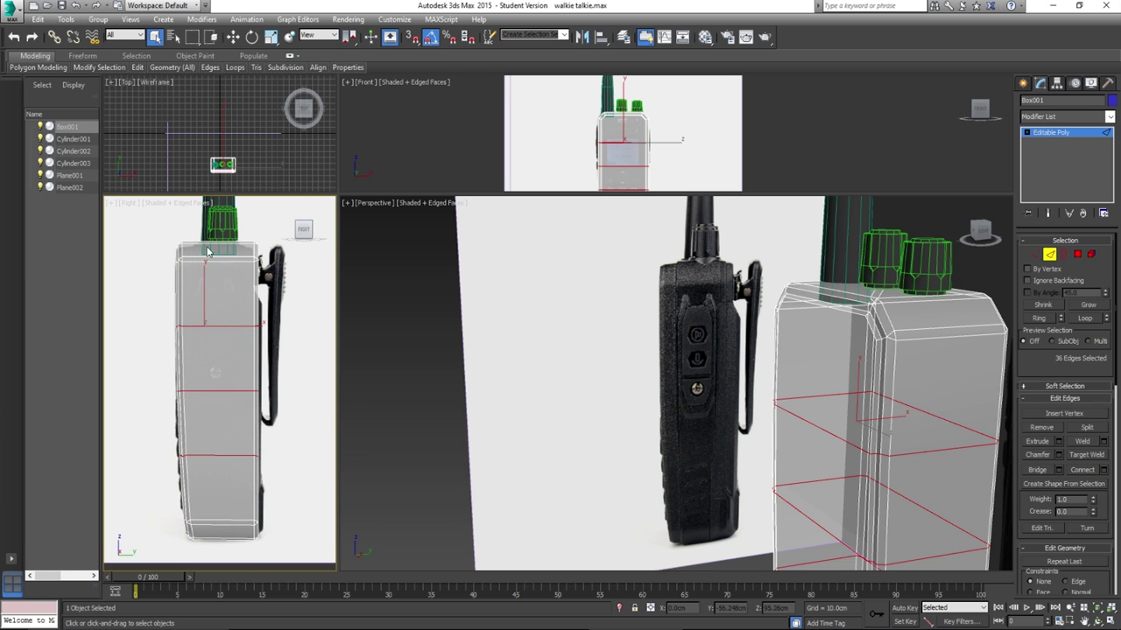
Select the body's front-to-back edges in the Right viewport and set up Connect Edges with 1 segment.
{"action": "left_click_drag", "start_coordinate": [231, 435], "coordinate": [230, 548]}
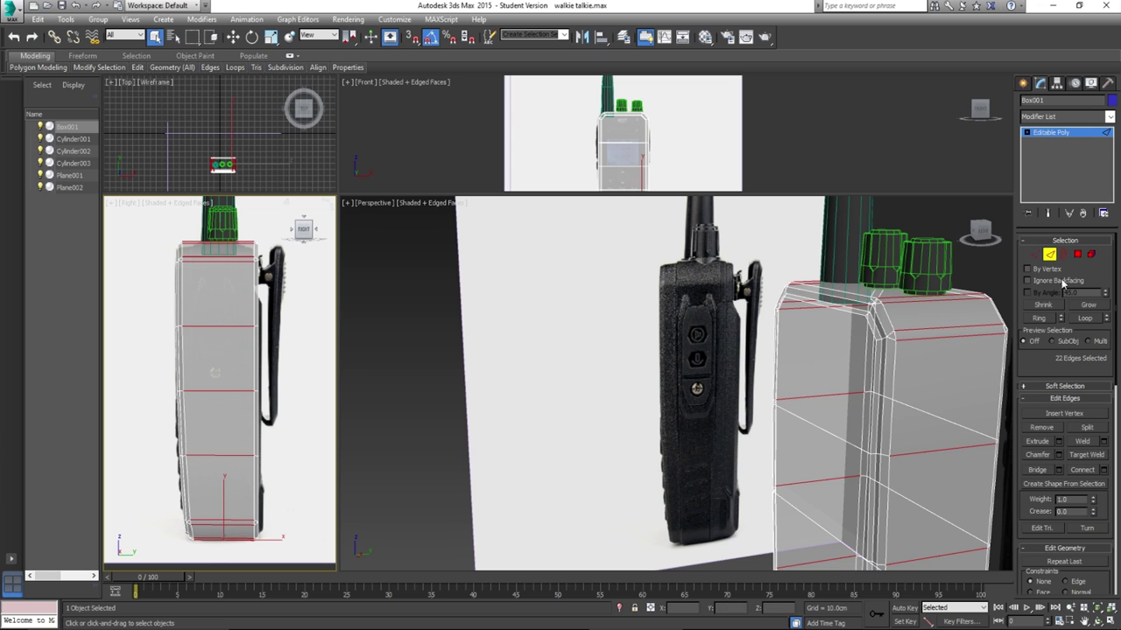
{"action": "left_click", "coordinate": [1100, 471]}
{"action": "scroll", "coordinate": [210, 279], "scroll_direction": "up", "scroll_amount": 5}
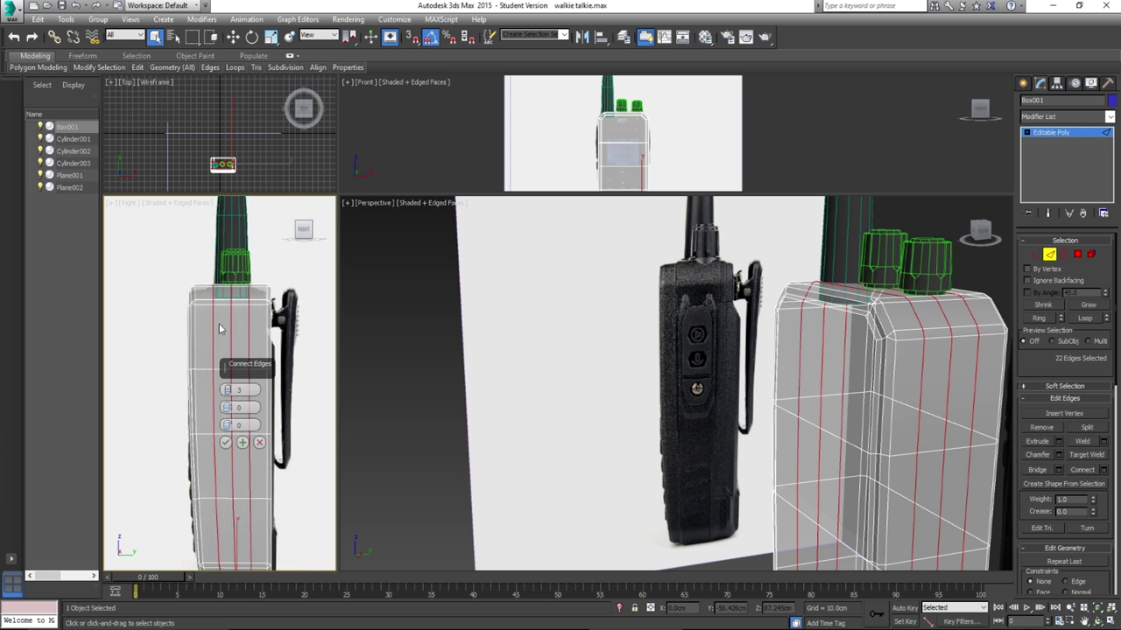
{"action": "scroll", "coordinate": [210, 279], "scroll_direction": "up", "scroll_amount": 2}
{"action": "left_click_drag", "start_coordinate": [227, 392], "coordinate": [237, 429]}
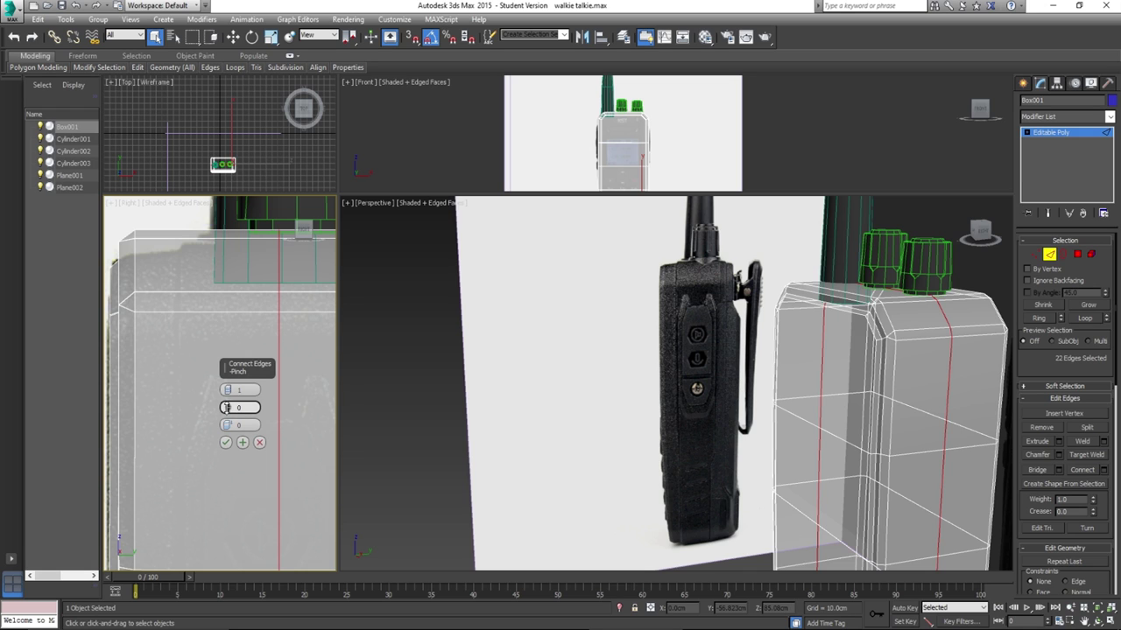
Slide the connecting loop toward the front seam with a slide value of about 66, then accept the connection.
{"action": "left_click_drag", "start_coordinate": [227, 424], "coordinate": [198, 267]}
{"action": "scroll", "coordinate": [188, 260], "scroll_direction": "up", "scroll_amount": 4}
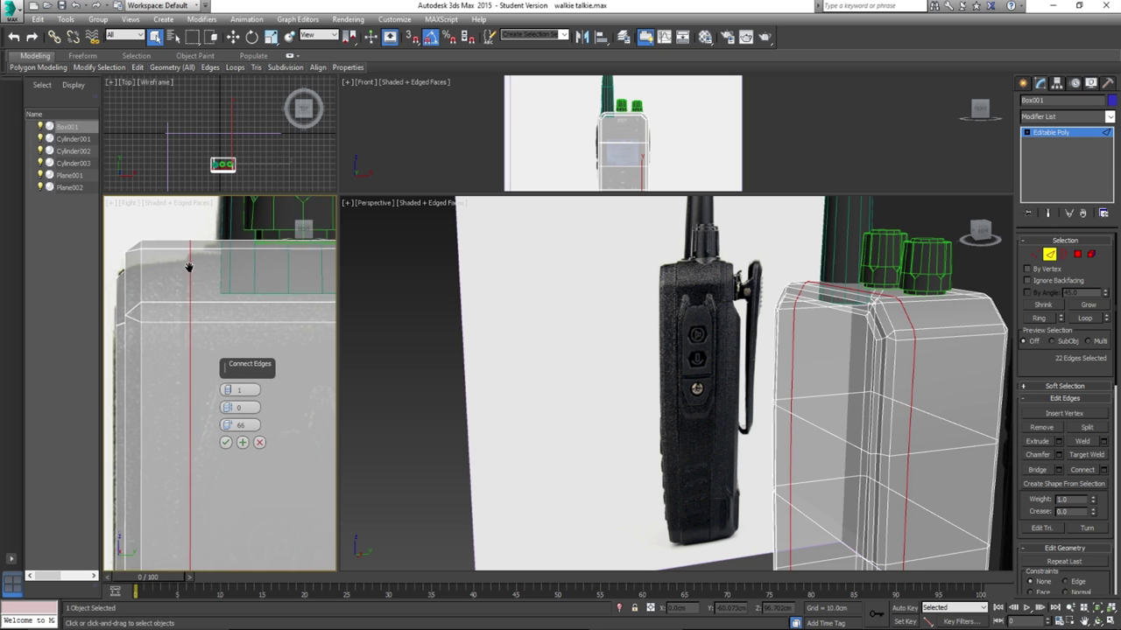
{"action": "left_click_drag", "start_coordinate": [227, 424], "coordinate": [227, 421]}
{"action": "scroll", "coordinate": [183, 407], "scroll_direction": "down", "scroll_amount": 4}
{"action": "mouse_move", "coordinate": [171, 499]}
{"action": "middle_mouse_down"}
{"action": "mouse_move", "coordinate": [170, 342]}
{"action": "mouse_move", "coordinate": [192, 317]}
{"action": "middle_mouse_up"}
{"action": "middle_click_drag", "start_coordinate": [196, 516], "coordinate": [194, 318]}
{"action": "middle_click_drag", "start_coordinate": [194, 447], "coordinate": [219, 416], "text": "alt"}
{"action": "left_click", "coordinate": [226, 443]}
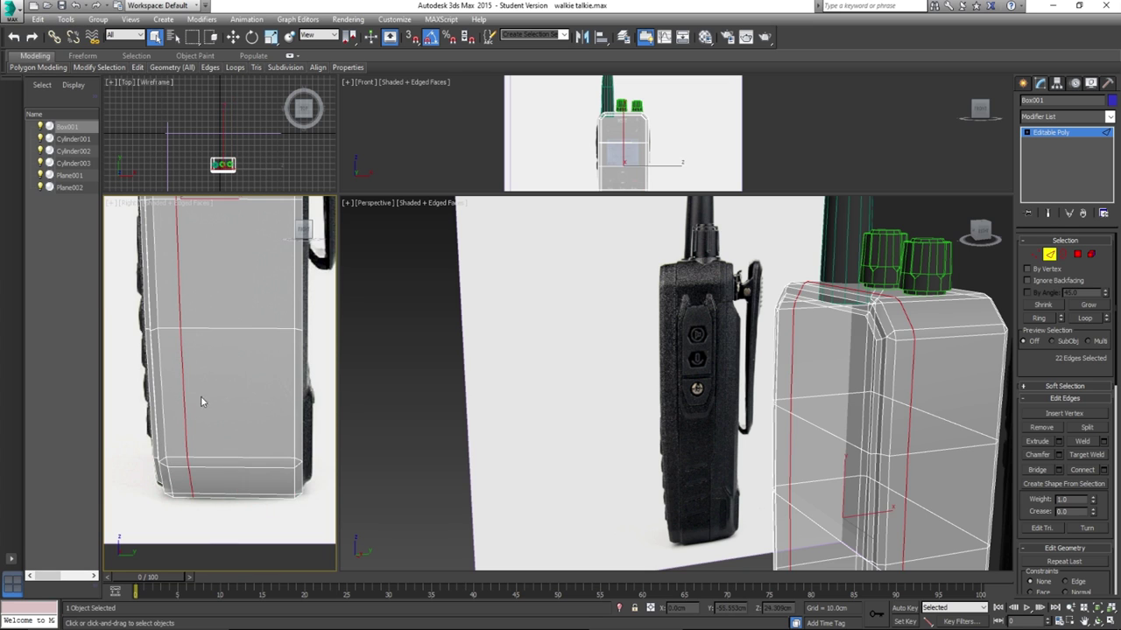
Compare the new edge loop with the vertical front seam in the side1.jpg reference photo, from the base up to the knob.
{"action": "middle_click_drag", "start_coordinate": [233, 293], "coordinate": [172, 370]}
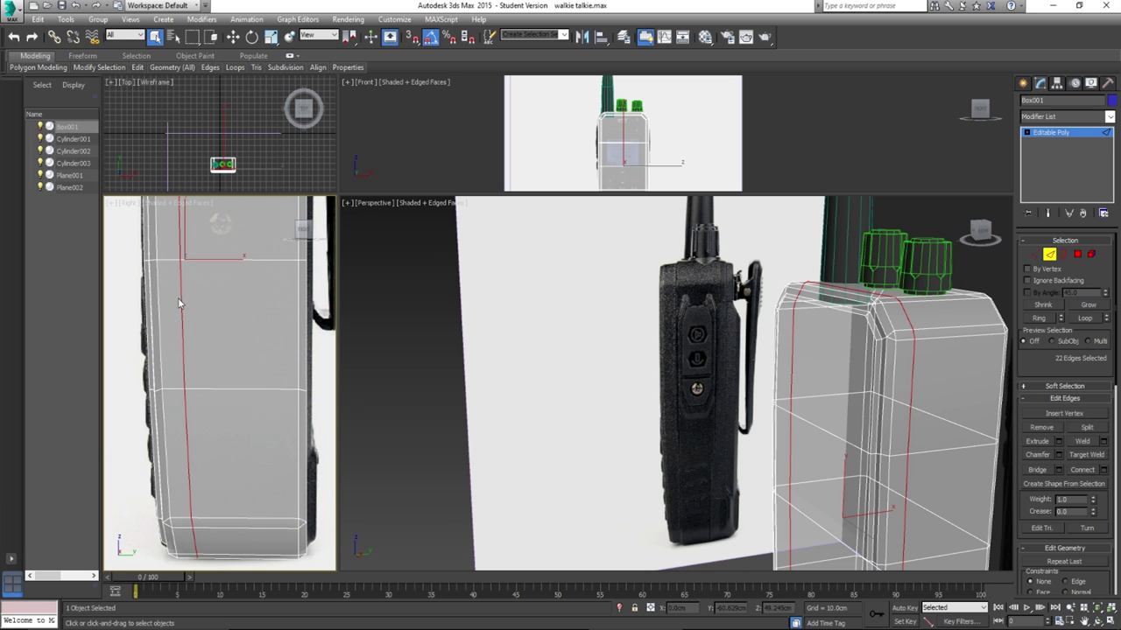
{"action": "scroll", "coordinate": [187, 375], "scroll_direction": "down", "scroll_amount": 3}
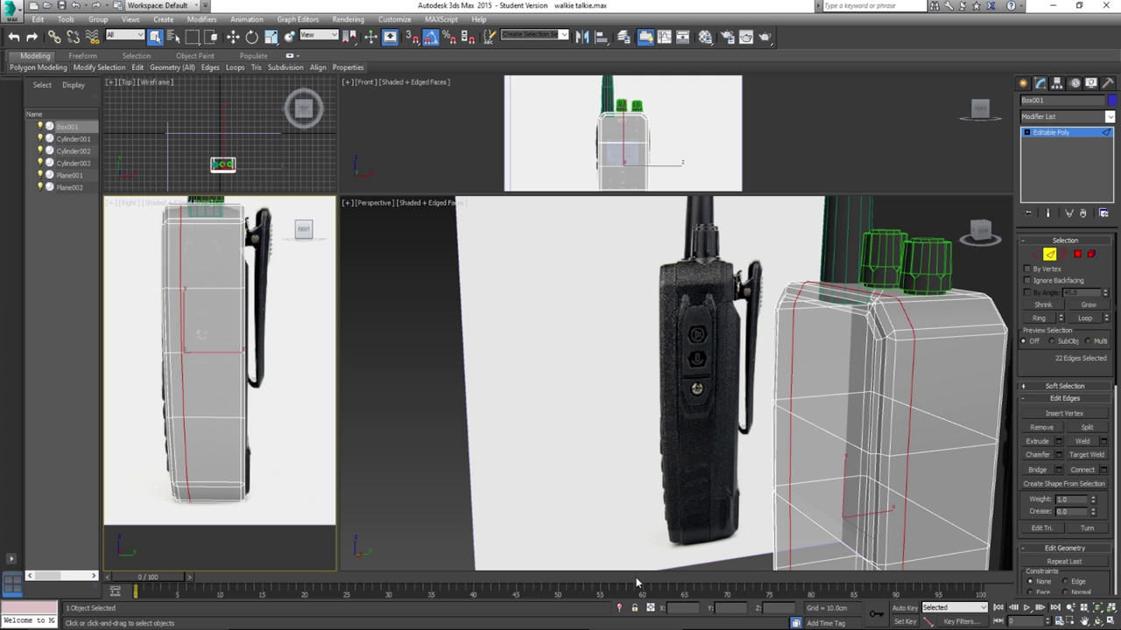
{"action": "key", "text": "alt+Tab"}
{"action": "scroll", "coordinate": [540, 525], "scroll_direction": "up", "scroll_amount": 4}
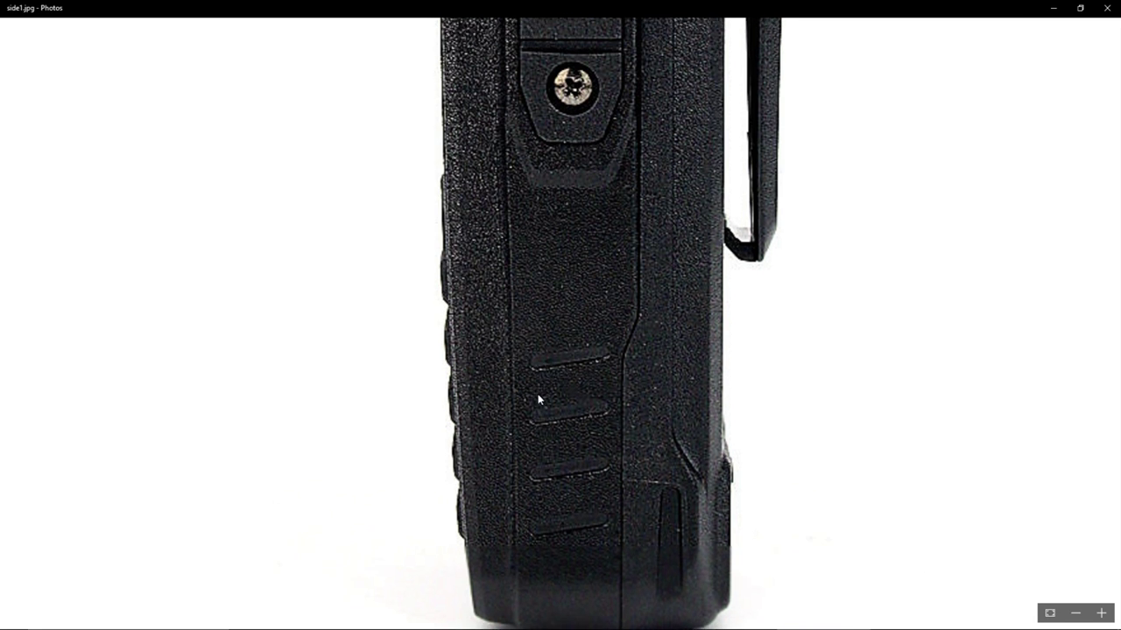
{"action": "left_click_drag", "start_coordinate": [529, 282], "coordinate": [524, 505]}
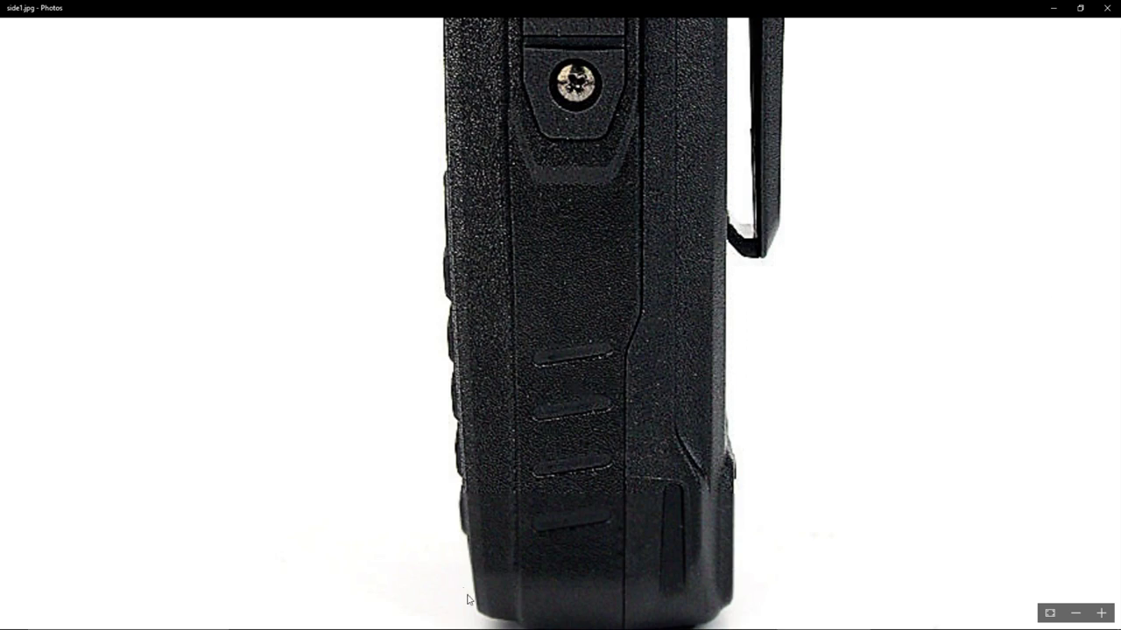
{"action": "left_click", "coordinate": [613, 628]}
{"action": "middle_click_drag", "start_coordinate": [630, 338], "coordinate": [708, 328], "text": "alt"}
{"action": "middle_click_drag", "start_coordinate": [938, 334], "coordinate": [844, 329], "text": "alt"}
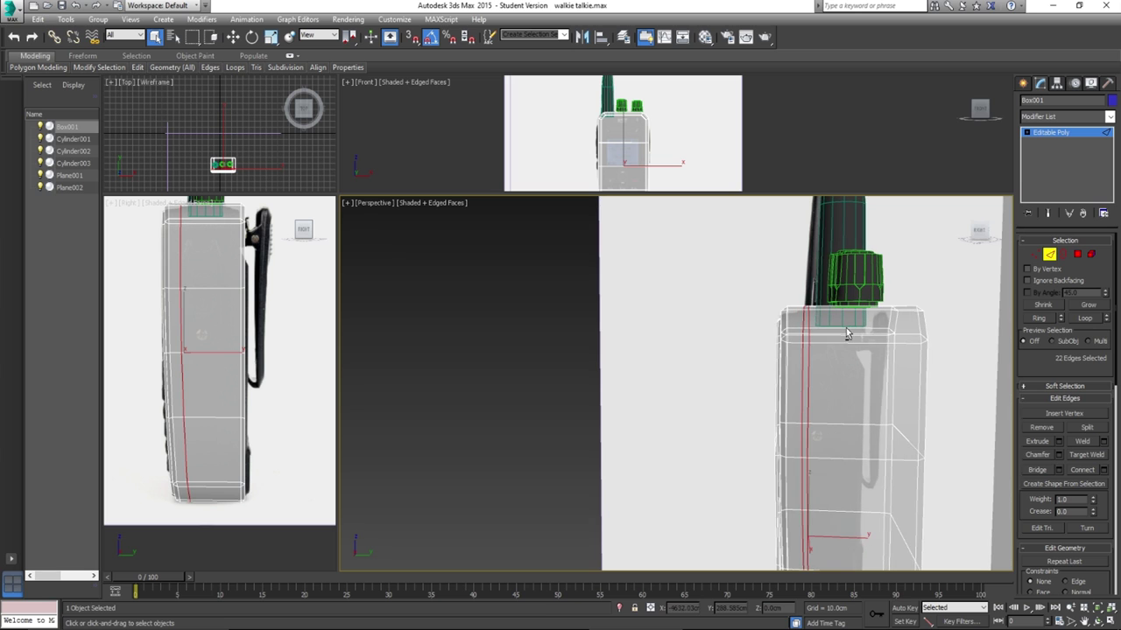
{"action": "key", "text": "alt+Tab"}
{"action": "scroll", "coordinate": [543, 525], "scroll_direction": "up", "scroll_amount": 5}
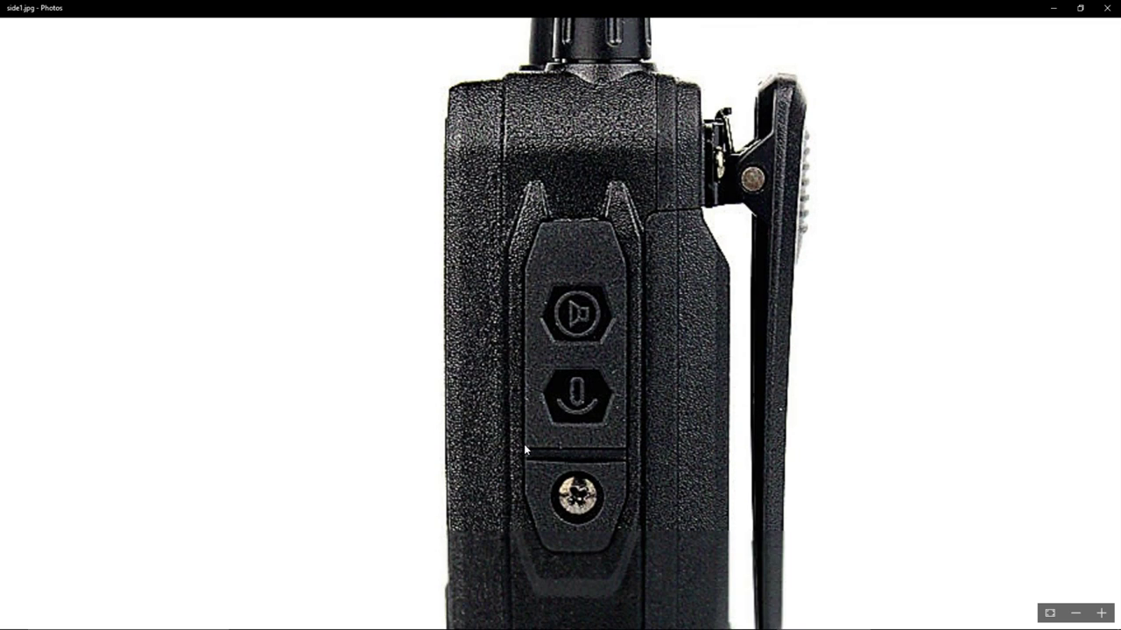
{"action": "key", "text": "alt+Tab"}
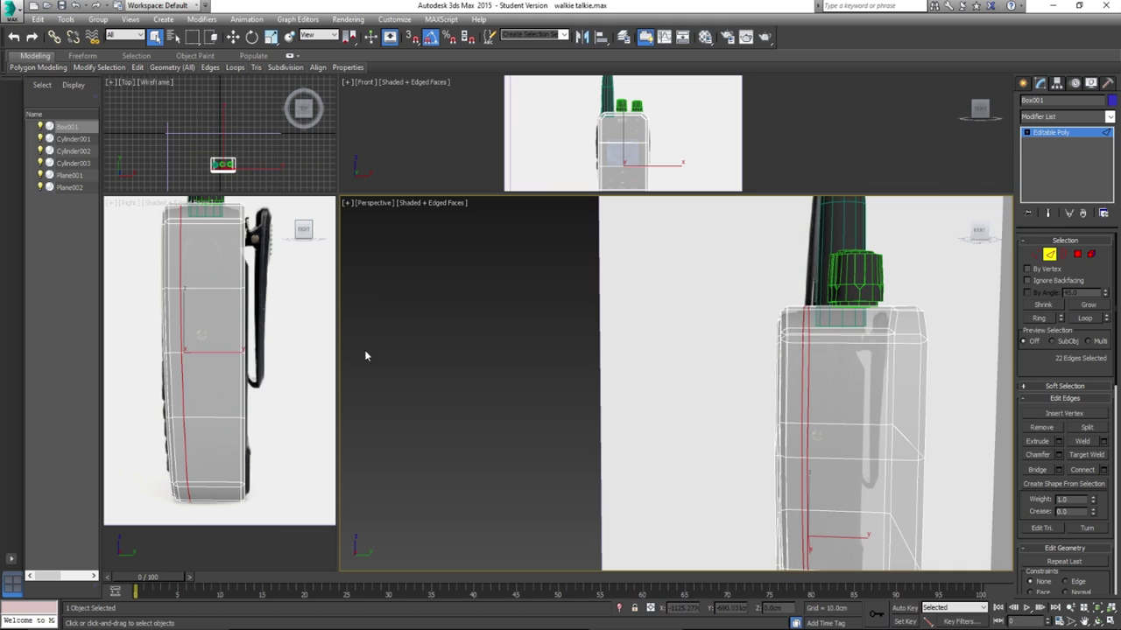
Scale the new edge loop flat along the body's depth so that it runs straight from top to bottom.
{"action": "key", "text": "r"}
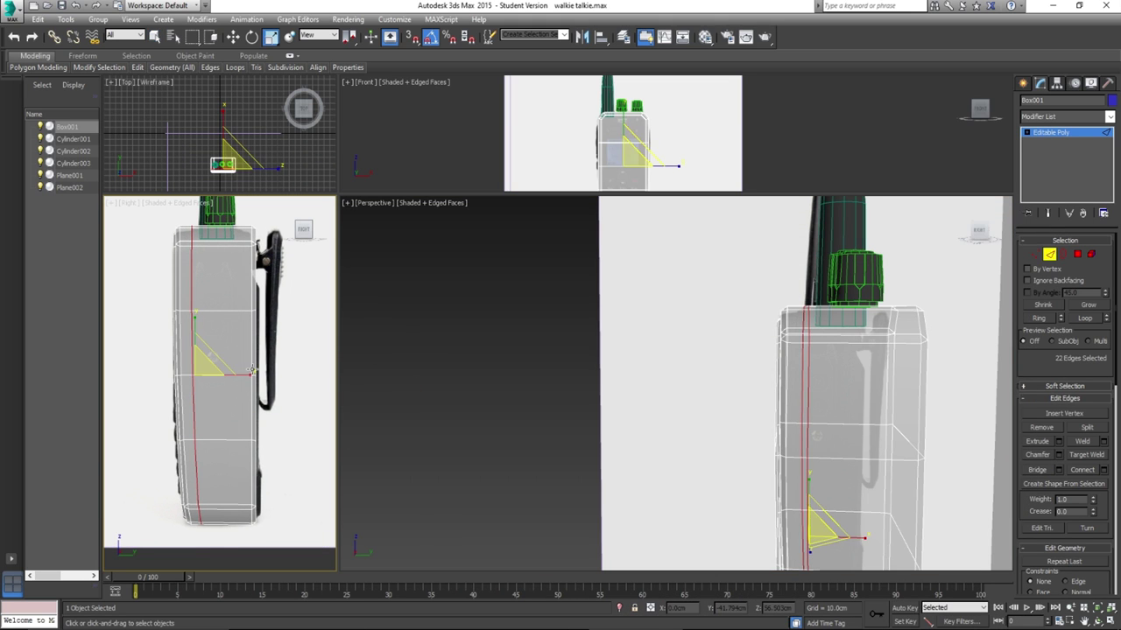
{"action": "left_click_drag", "start_coordinate": [250, 374], "coordinate": [598, 357]}
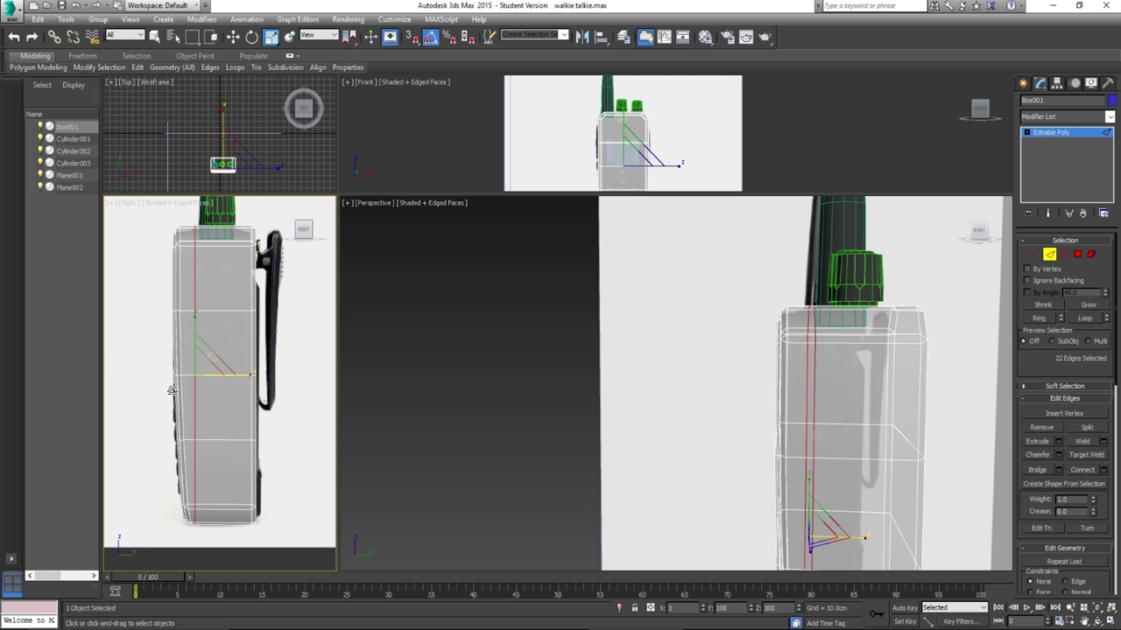
{"action": "key", "text": "ctrl+z"}
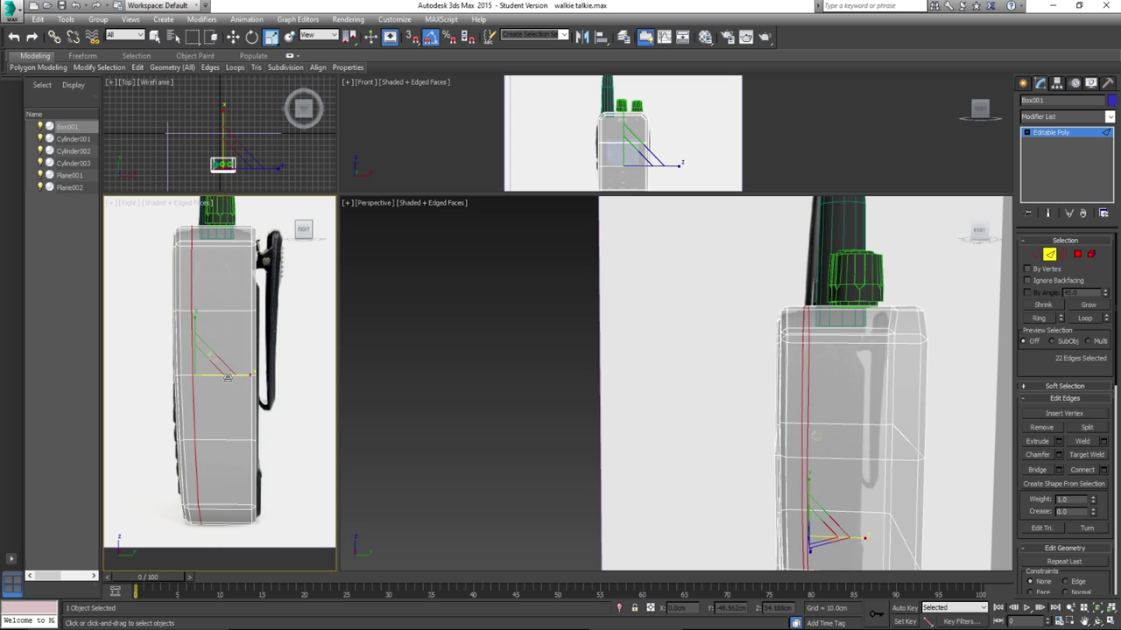
{"action": "left_click_drag", "start_coordinate": [227, 377], "coordinate": [296, 346]}
{"action": "key", "text": "ctrl+z"}
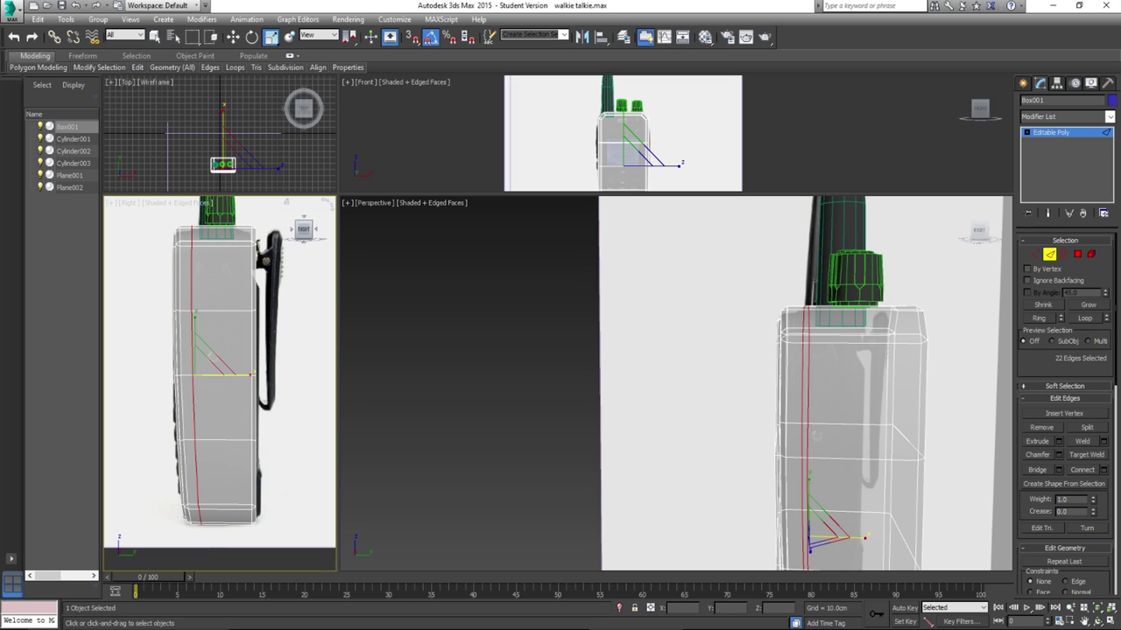
{"action": "left_click_drag", "start_coordinate": [246, 376], "coordinate": [794, 392]}
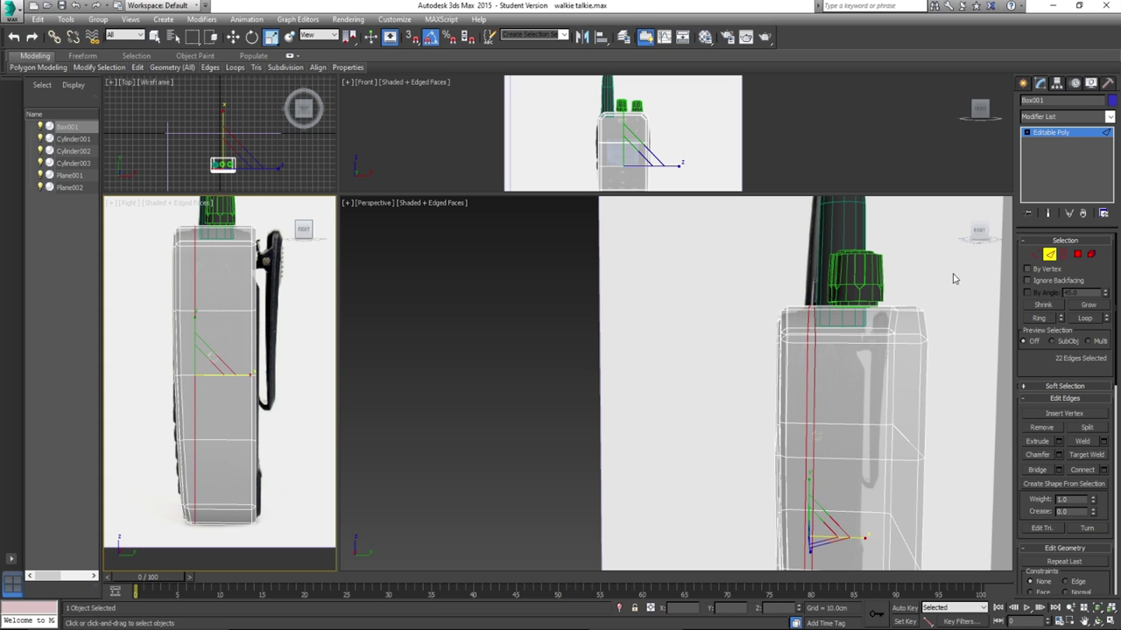
Try to move the straightened edge loop slightly closer to the front face, checking it at the bottom corner.
{"action": "scroll", "coordinate": [242, 392], "scroll_direction": "up", "scroll_amount": 4}
{"action": "middle_click_drag", "start_coordinate": [151, 203], "coordinate": [217, 360]}
{"action": "key", "text": "w"}
{"action": "scroll", "coordinate": [219, 372], "scroll_direction": "down", "scroll_amount": 5}
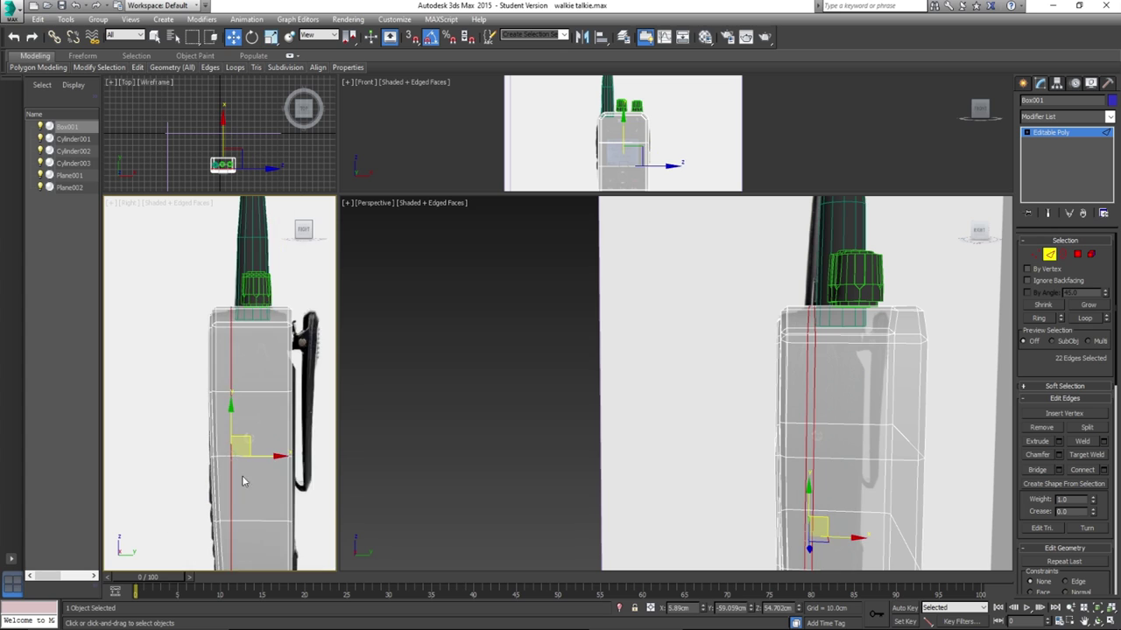
{"action": "scroll", "coordinate": [245, 401], "scroll_direction": "up", "scroll_amount": 3}
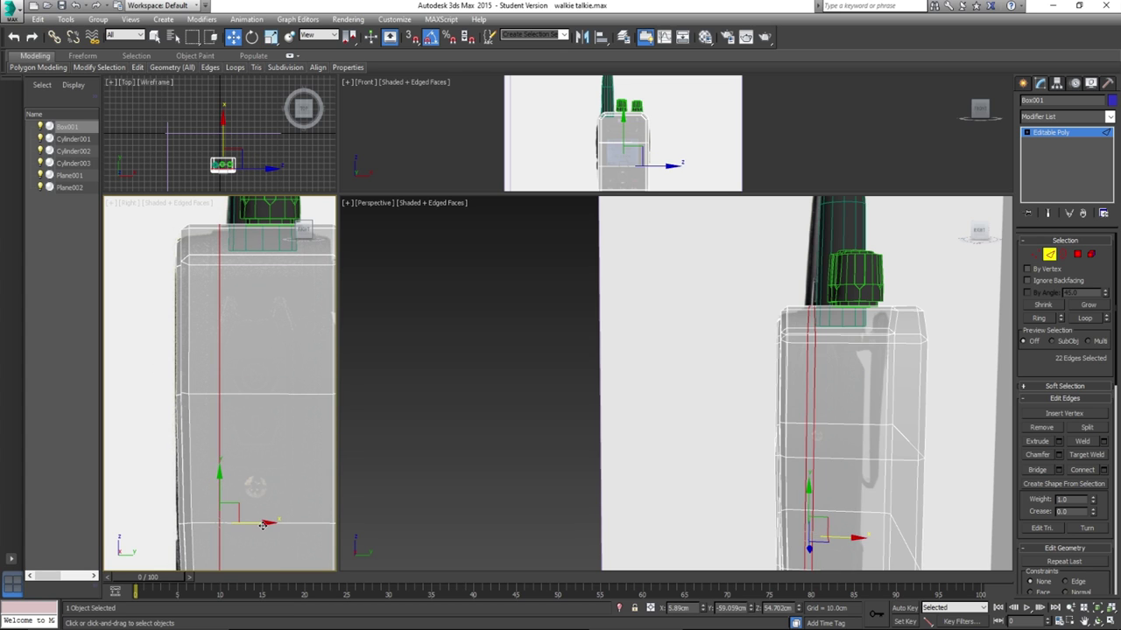
{"action": "left_click_drag", "start_coordinate": [256, 526], "coordinate": [257, 527]}
{"action": "middle_click_drag", "start_coordinate": [256, 526], "coordinate": [250, 362]}
{"action": "middle_click_drag", "start_coordinate": [219, 525], "coordinate": [229, 399]}
{"action": "scroll", "coordinate": [210, 437], "scroll_direction": "up", "scroll_amount": 2}
{"action": "scroll", "coordinate": [214, 445], "scroll_direction": "up", "scroll_amount": 4}
{"action": "middle_click_drag", "start_coordinate": [216, 448], "coordinate": [195, 474]}
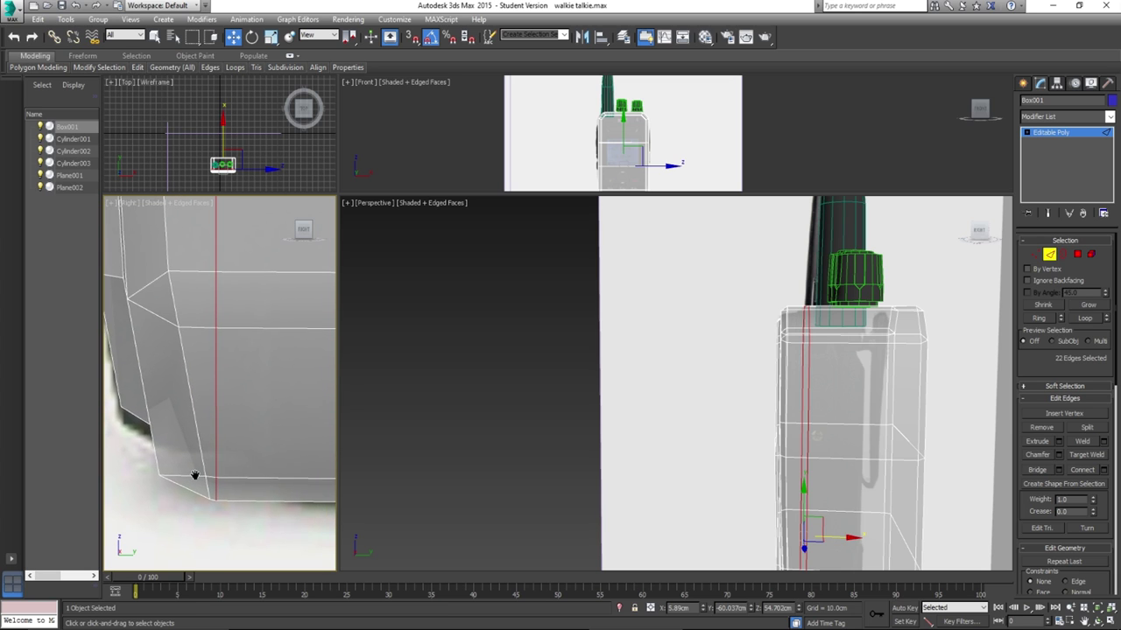
{"action": "scroll", "coordinate": [195, 473], "scroll_direction": "down", "scroll_amount": 4}
{"action": "scroll", "coordinate": [195, 472], "scroll_direction": "down", "scroll_amount": 4}
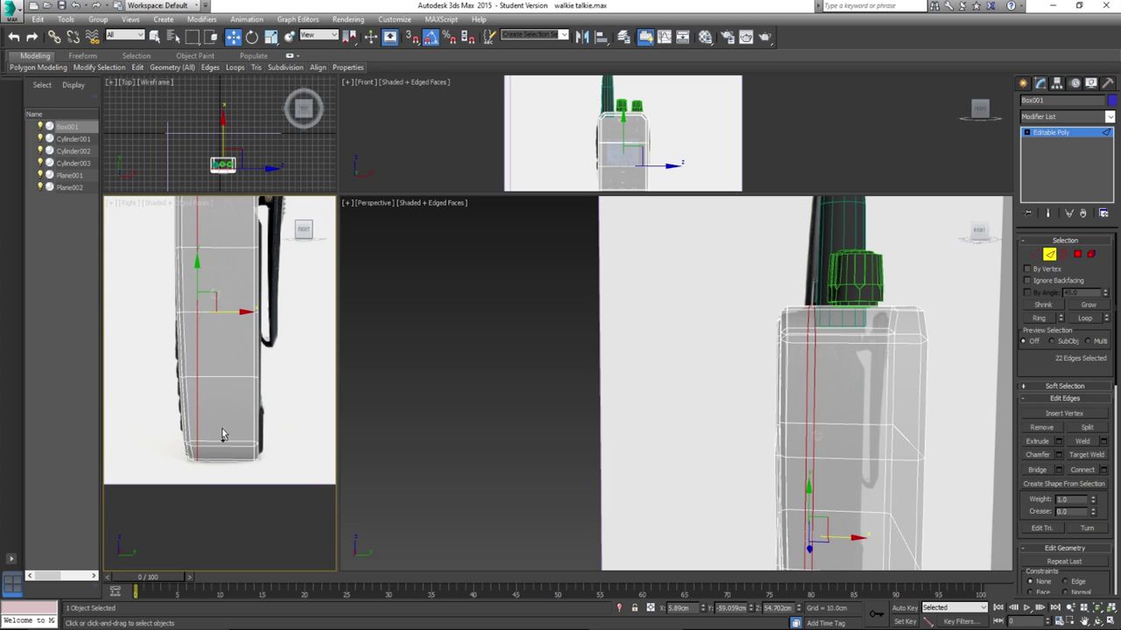
Change the body box from edge editing to vertex editing, focusing on its bottom front corner.
{"action": "scroll", "coordinate": [186, 447], "scroll_direction": "up", "scroll_amount": 4}
{"action": "left_click", "coordinate": [1034, 255]}
{"action": "scroll", "coordinate": [224, 461], "scroll_direction": "up", "scroll_amount": 3}
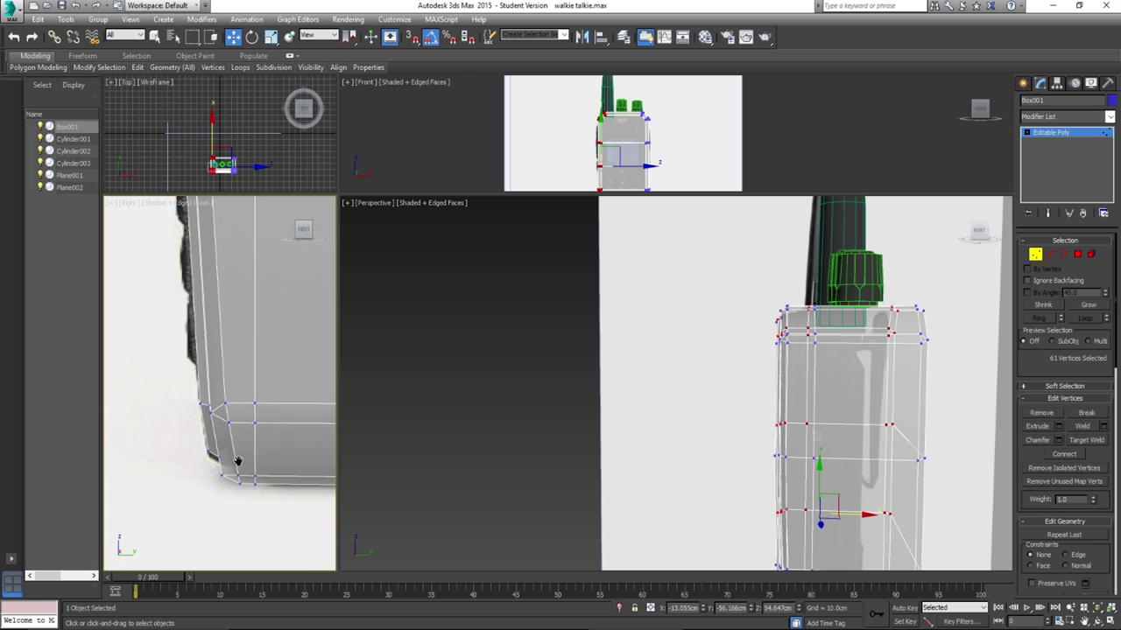
{"action": "left_click_drag", "start_coordinate": [171, 401], "coordinate": [298, 529]}
{"action": "left_click_drag", "start_coordinate": [282, 448], "coordinate": [313, 335]}
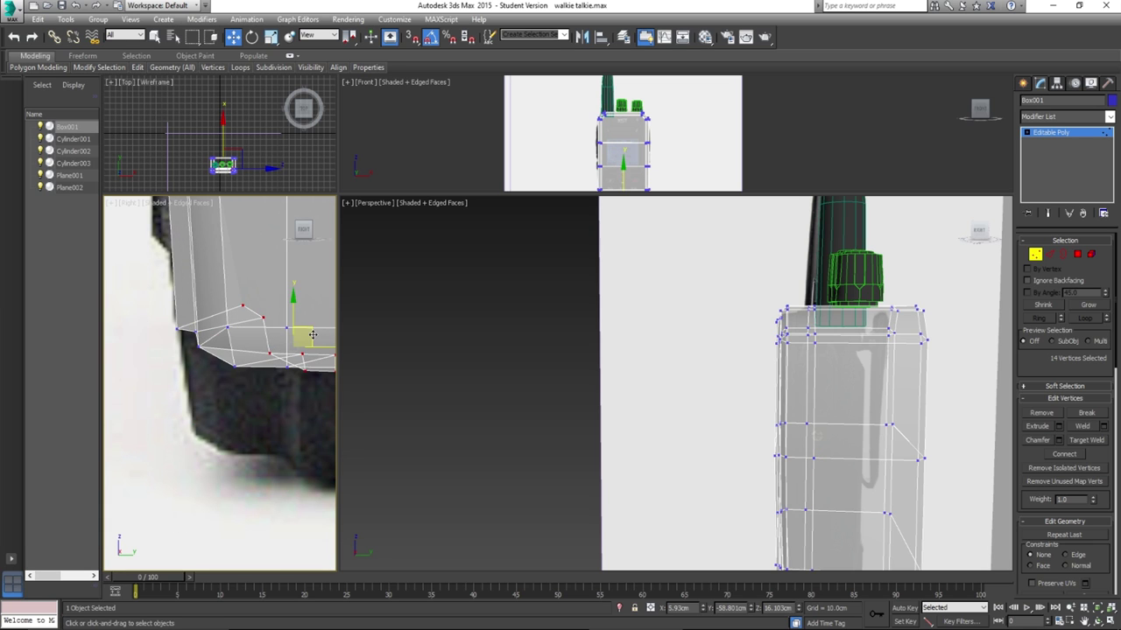
{"action": "key", "text": "ctrl+z"}
Move the body's bottom front corner vertices slightly forward in the right view to follow the reference outline.
{"action": "middle_click_drag", "start_coordinate": [224, 419], "coordinate": [211, 496]}
{"action": "scroll", "coordinate": [232, 490], "scroll_direction": "down", "scroll_amount": 5}
{"action": "left_click", "coordinate": [208, 481]}
{"action": "scroll", "coordinate": [210, 501], "scroll_direction": "up", "scroll_amount": 2}
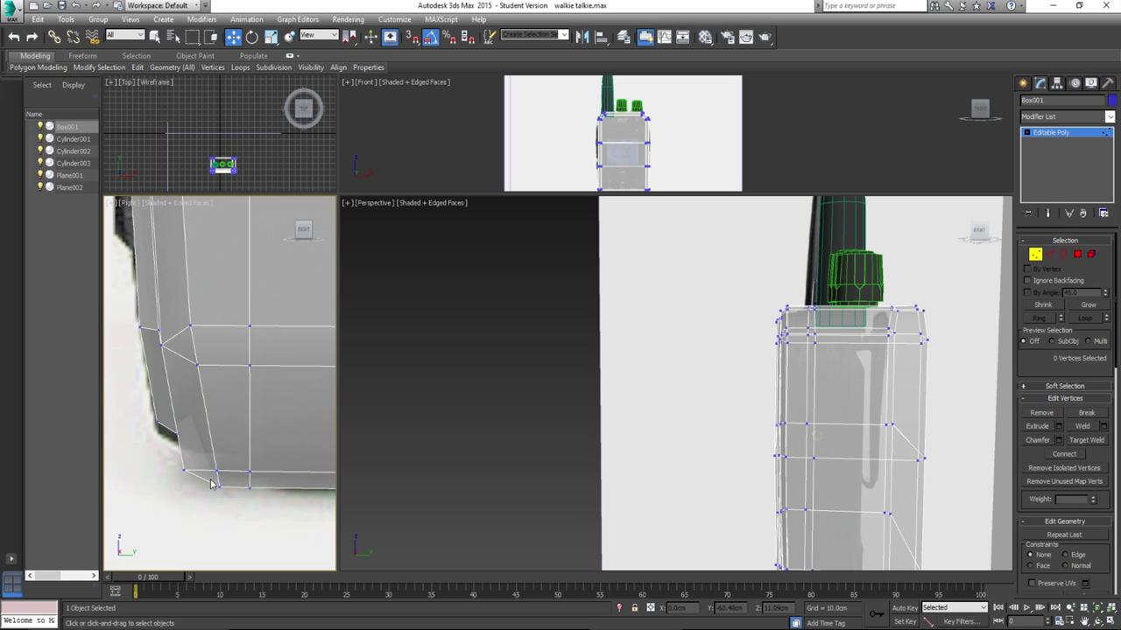
{"action": "left_click_drag", "start_coordinate": [143, 399], "coordinate": [241, 532]}
{"action": "scroll", "coordinate": [212, 452], "scroll_direction": "up", "scroll_amount": 1}
{"action": "middle_click_drag", "start_coordinate": [212, 452], "coordinate": [246, 507]}
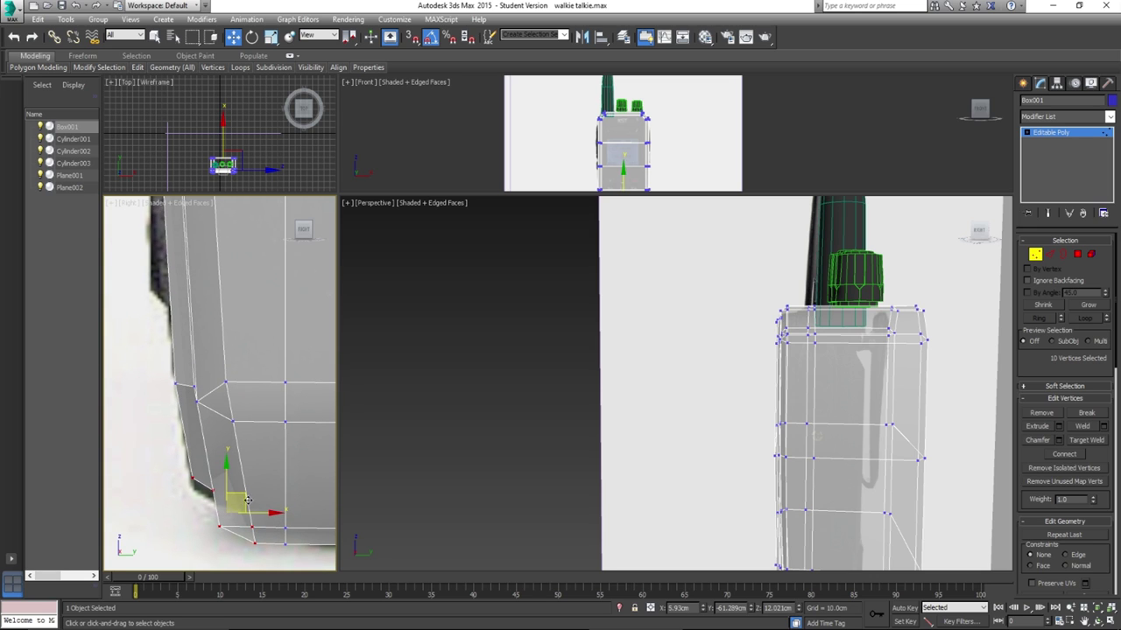
{"action": "left_click_drag", "start_coordinate": [260, 514], "coordinate": [232, 407]}
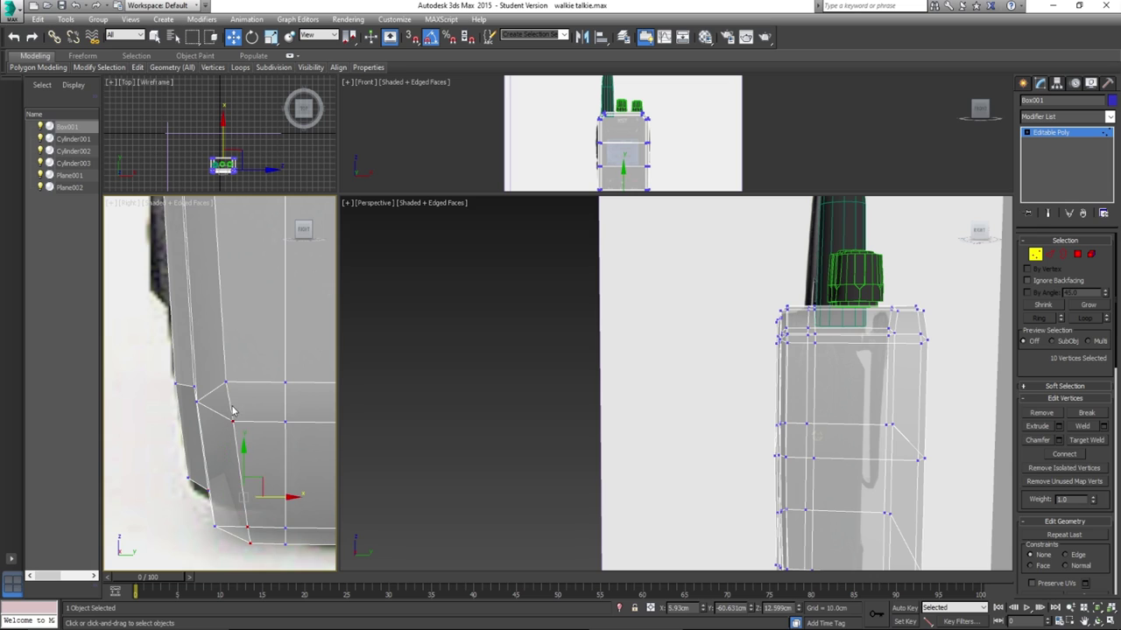
Shift the lowest vertices of the slanted front edge line slightly forward at the body's bottom corner.
{"action": "left_click_drag", "start_coordinate": [275, 499], "coordinate": [272, 536]}
{"action": "left_click", "coordinate": [276, 549]}
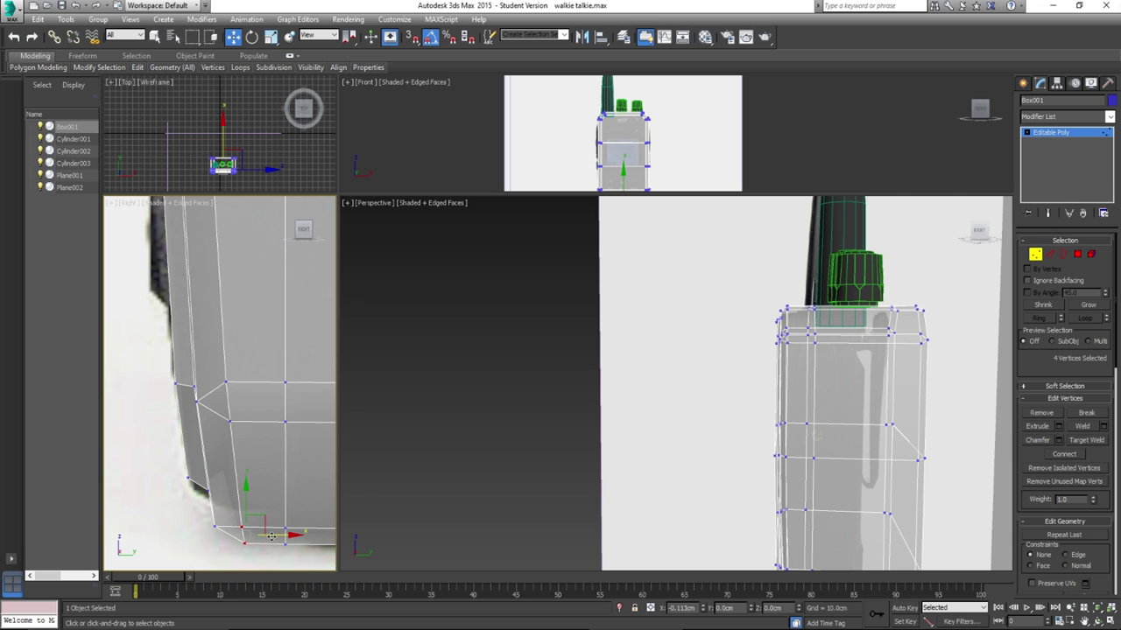
{"action": "scroll", "coordinate": [272, 536], "scroll_direction": "down", "scroll_amount": 6}
{"action": "scroll", "coordinate": [228, 291], "scroll_direction": "up", "scroll_amount": 5}
{"action": "scroll", "coordinate": [237, 344], "scroll_direction": "down", "scroll_amount": 3}
Switch the body back to edge editing and move the straight vertical edge loop slightly closer to the front face.
{"action": "left_click", "coordinate": [1049, 254]}
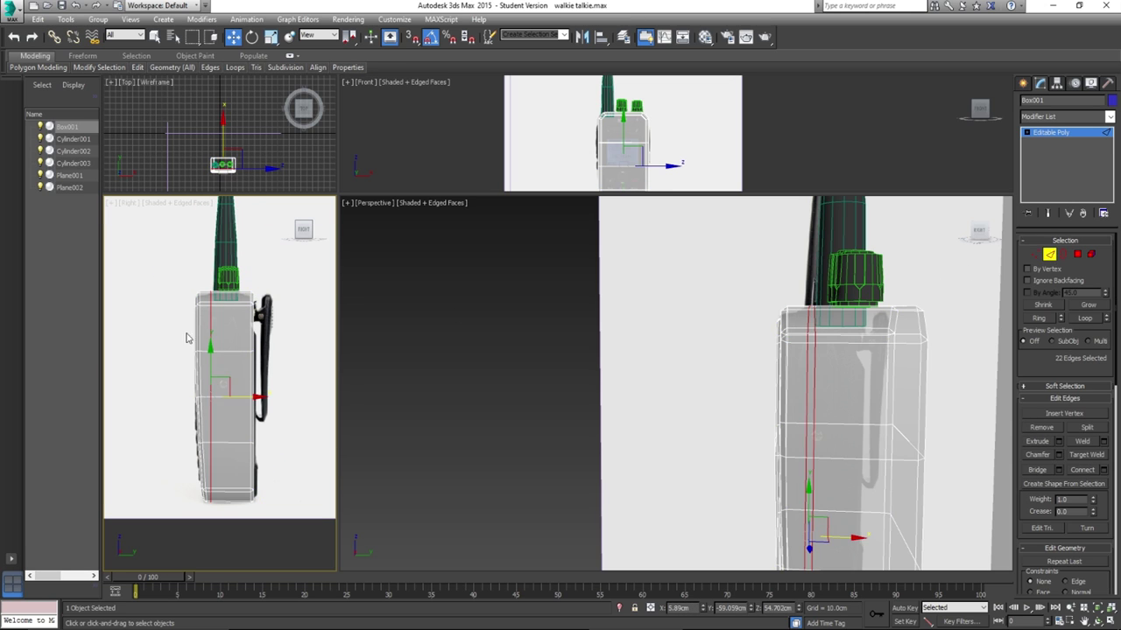
{"action": "scroll", "coordinate": [218, 288], "scroll_direction": "up", "scroll_amount": 5}
{"action": "middle_click_drag", "start_coordinate": [218, 287], "coordinate": [244, 436]}
{"action": "left_click_drag", "start_coordinate": [261, 519], "coordinate": [256, 521]}
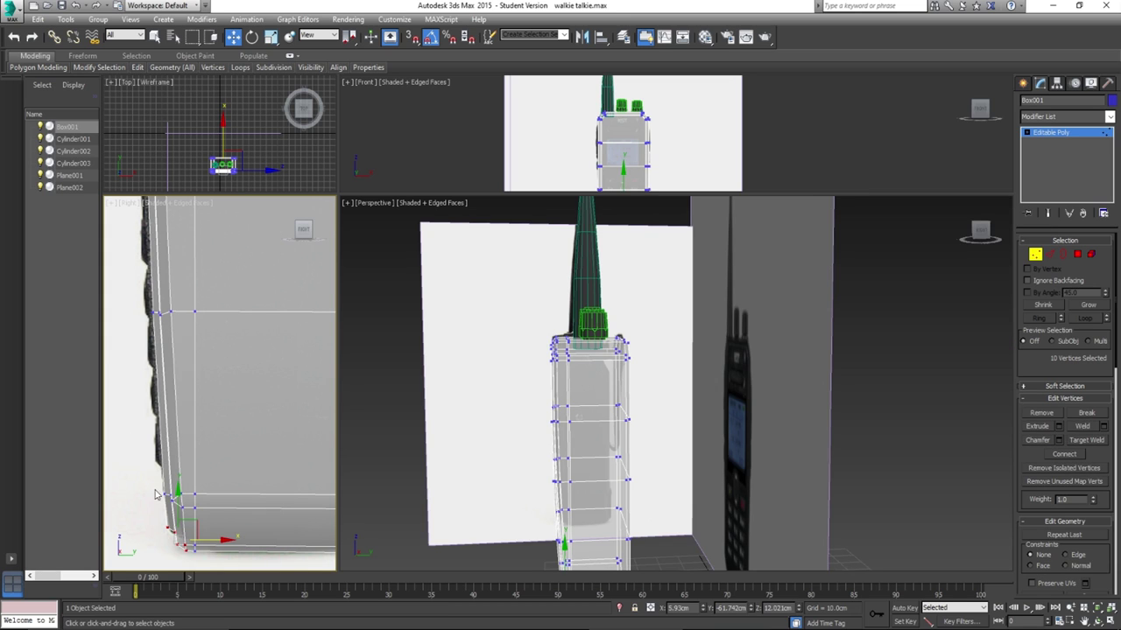
Return to vertex editing and adjust the lower front vertices horizontally to fit the body outline in the side reference.
{"action": "left_click", "coordinate": [148, 496]}
{"action": "middle_click_drag", "start_coordinate": [149, 469], "coordinate": [154, 484]}
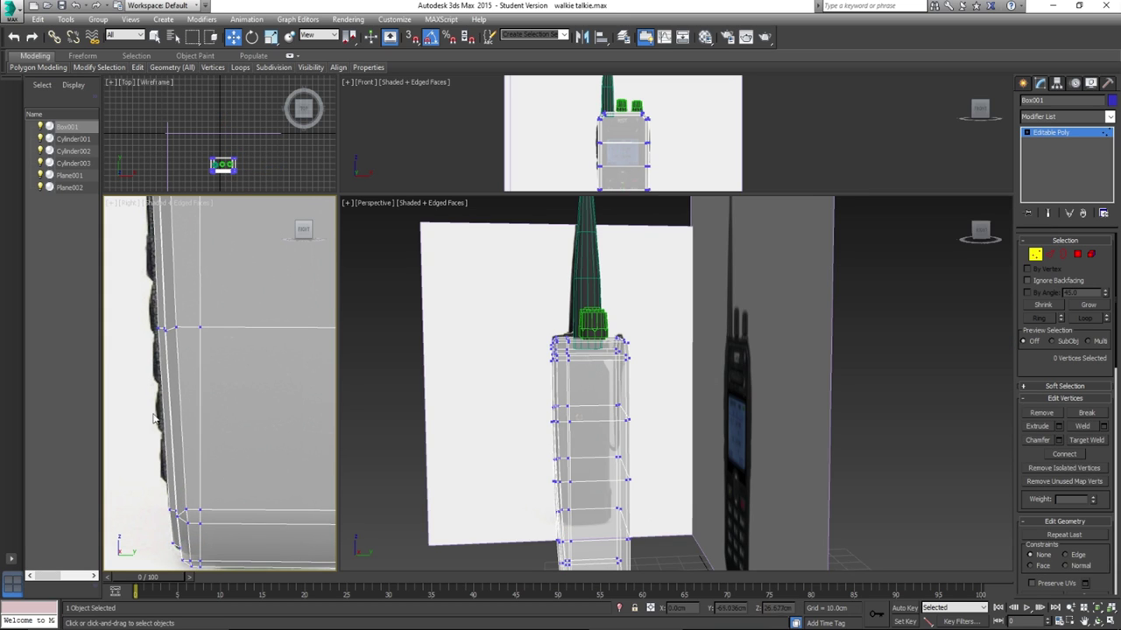
{"action": "middle_click_drag", "start_coordinate": [153, 425], "coordinate": [161, 493]}
{"action": "middle_click_drag", "start_coordinate": [581, 421], "coordinate": [555, 411], "text": "alt"}
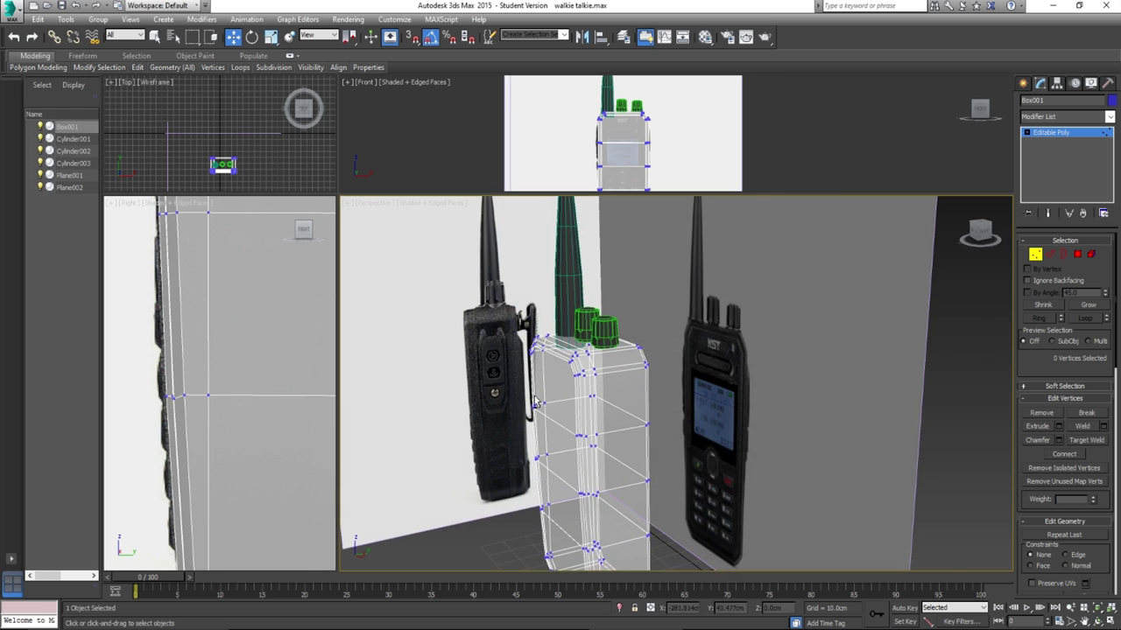
{"action": "scroll", "coordinate": [453, 385], "scroll_direction": "up", "scroll_amount": 5}
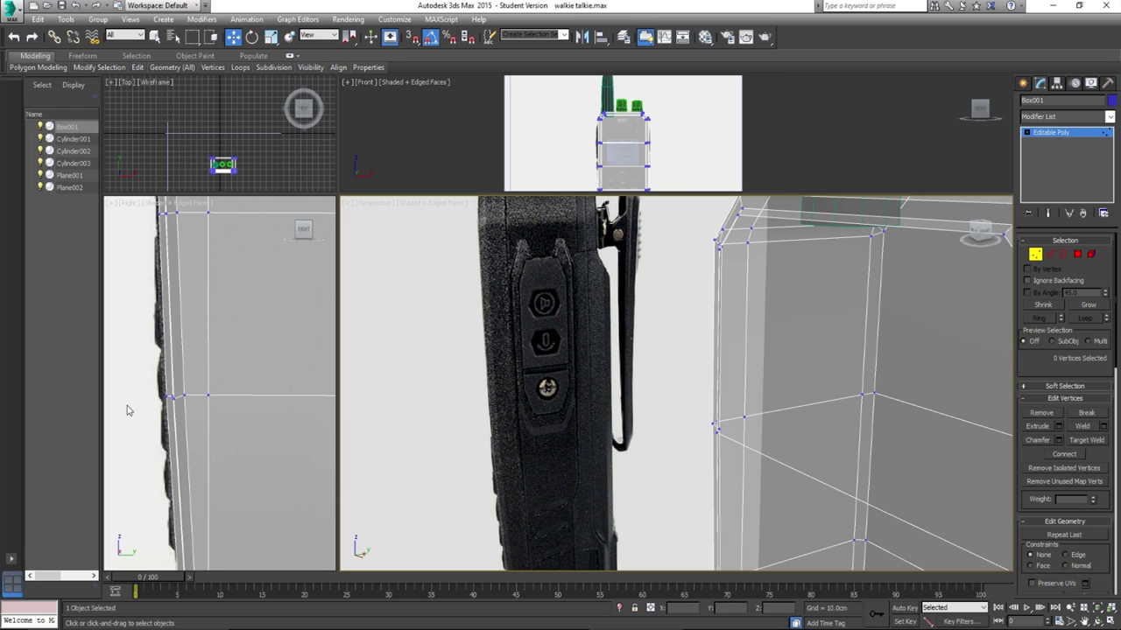
{"action": "left_click_drag", "start_coordinate": [134, 382], "coordinate": [192, 513]}
{"action": "scroll", "coordinate": [179, 403], "scroll_direction": "down", "scroll_amount": 2}
{"action": "scroll", "coordinate": [201, 490], "scroll_direction": "up", "scroll_amount": 3}
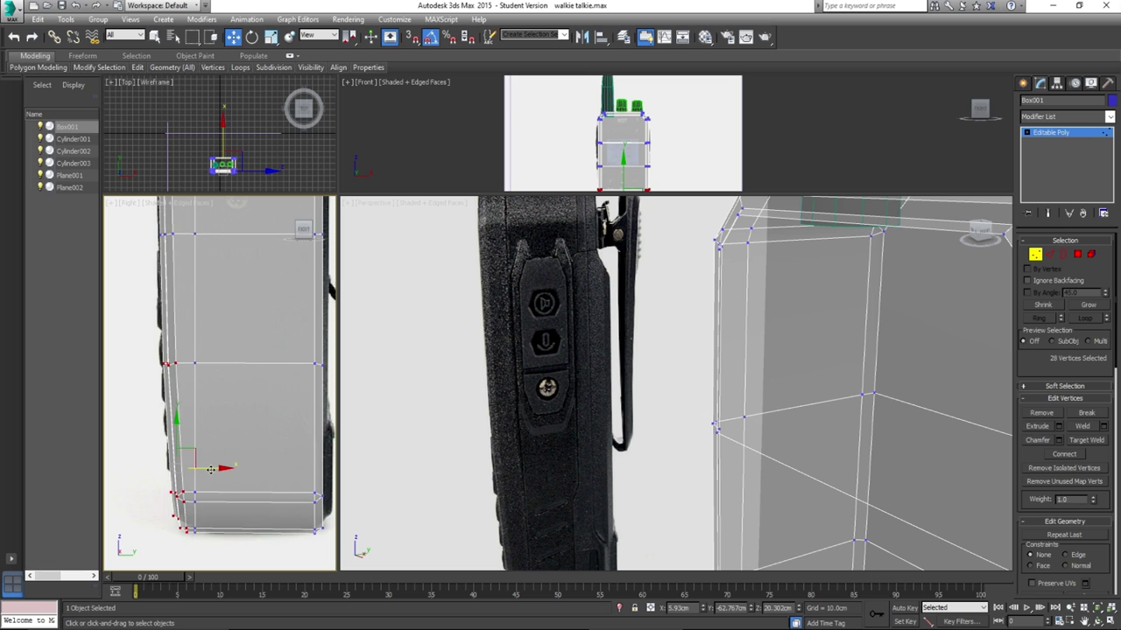
Adjust the remaining front vertices row by row up to the top corner to fit the reference outline.
{"action": "middle_click_drag", "start_coordinate": [161, 283], "coordinate": [160, 445]}
{"action": "left_click_drag", "start_coordinate": [175, 413], "coordinate": [190, 398]}
{"action": "scroll", "coordinate": [151, 241], "scroll_direction": "up", "scroll_amount": 2}
{"action": "middle_click_drag", "start_coordinate": [152, 241], "coordinate": [155, 361]}
{"action": "left_click_drag", "start_coordinate": [190, 427], "coordinate": [197, 402]}
{"action": "scroll", "coordinate": [189, 405], "scroll_direction": "up", "scroll_amount": 2}
{"action": "middle_click_drag", "start_coordinate": [171, 207], "coordinate": [166, 355]}
{"action": "mouse_move", "coordinate": [216, 409]}
{"action": "left_mouse_down"}
{"action": "mouse_move", "coordinate": [216, 386]}
{"action": "mouse_move", "coordinate": [203, 414]}
{"action": "left_mouse_up"}
Switch to edge editing and shift the vertical edge loop slightly back from the front face.
{"action": "scroll", "coordinate": [203, 414], "scroll_direction": "down", "scroll_amount": 6}
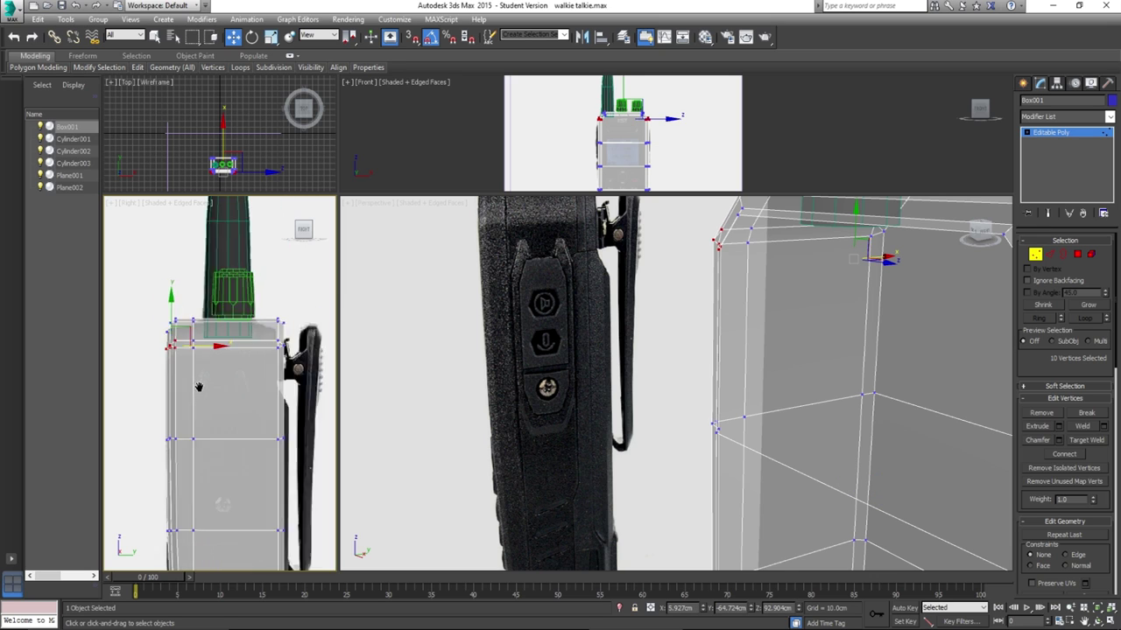
{"action": "left_click", "coordinate": [1051, 255]}
{"action": "scroll", "coordinate": [194, 383], "scroll_direction": "up", "scroll_amount": 6}
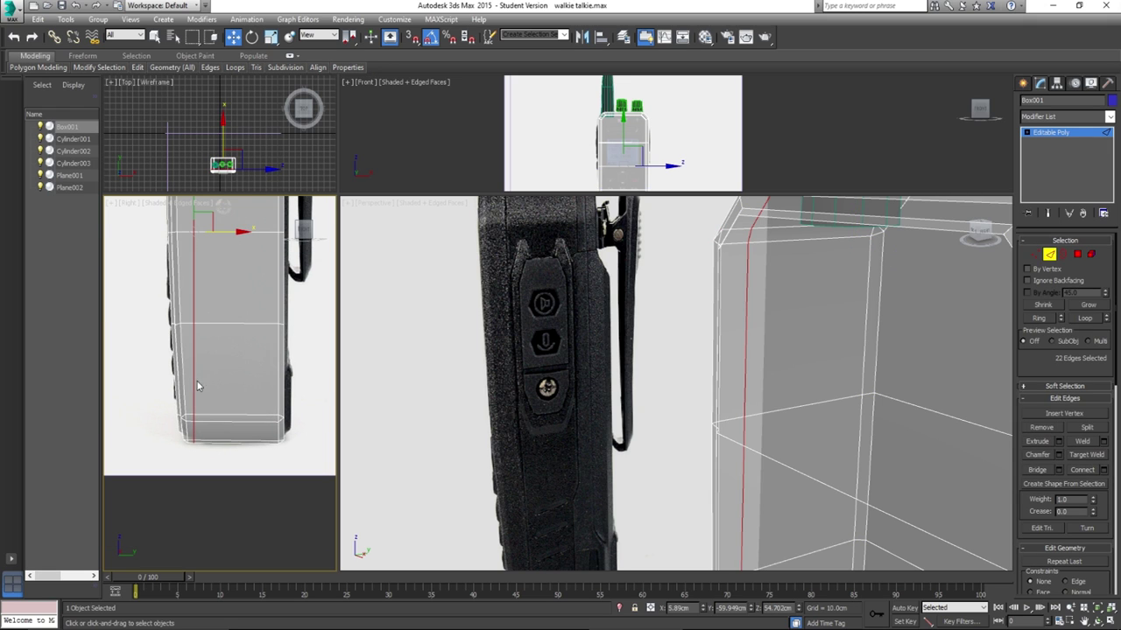
{"action": "middle_click_drag", "start_coordinate": [212, 267], "coordinate": [230, 492]}
{"action": "left_click_drag", "start_coordinate": [235, 517], "coordinate": [235, 519]}
{"action": "middle_click_drag", "start_coordinate": [235, 518], "coordinate": [236, 429]}
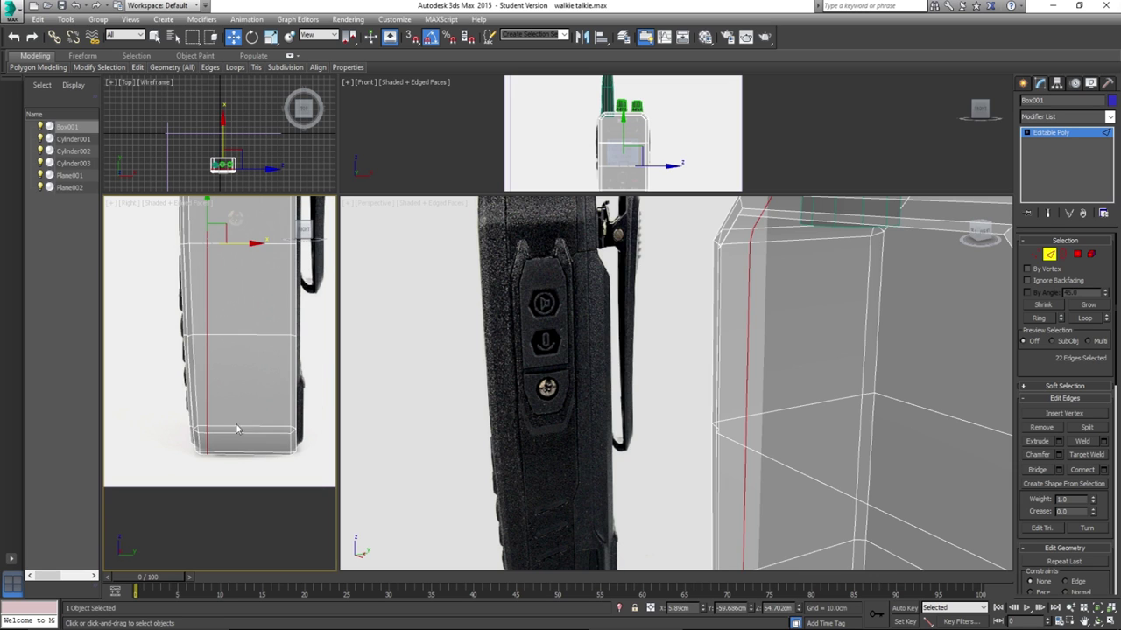
Chamfer the vertical edge loop by 0.268 cm with 1 segment.
{"action": "left_click", "coordinate": [1058, 456]}
{"action": "mouse_move", "coordinate": [226, 410]}
{"action": "left_mouse_down"}
{"action": "mouse_move", "coordinate": [227, 431]}
{"action": "mouse_move", "coordinate": [226, 421]}
{"action": "left_mouse_up"}
{"action": "middle_click_drag", "start_coordinate": [226, 291], "coordinate": [218, 446]}
{"action": "middle_click_drag", "start_coordinate": [202, 211], "coordinate": [198, 337]}
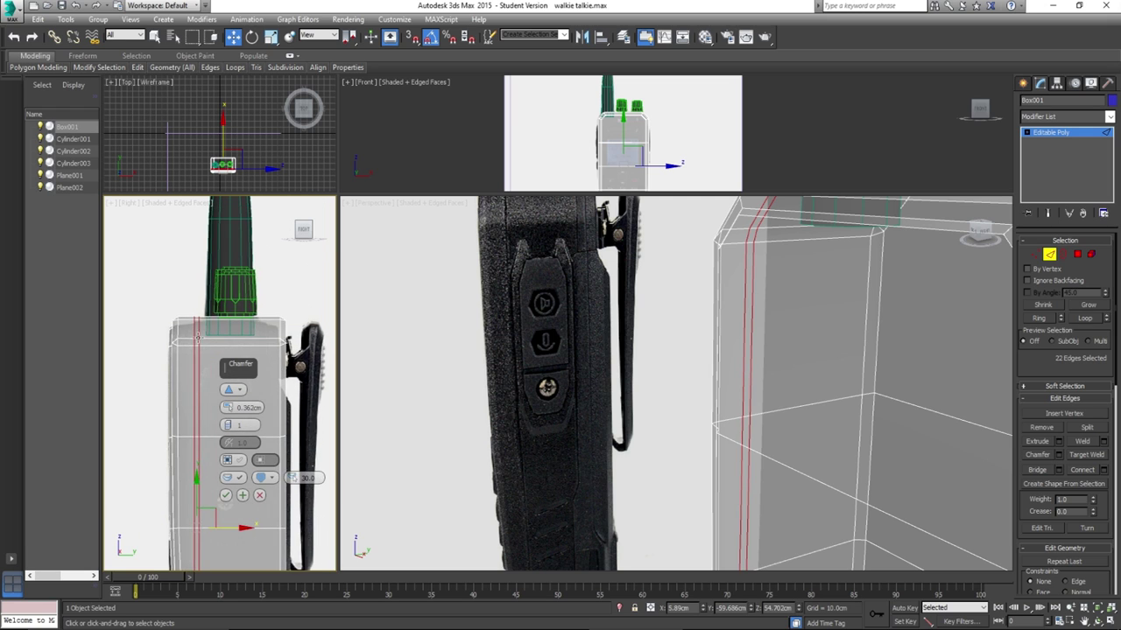
{"action": "scroll", "coordinate": [198, 338], "scroll_direction": "up", "scroll_amount": 5}
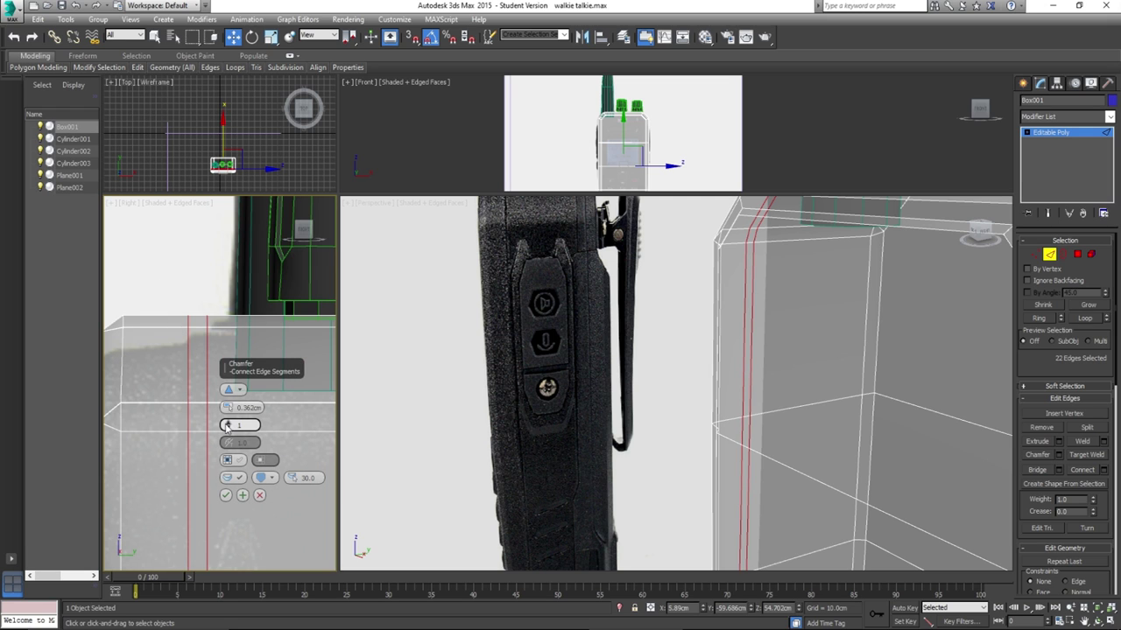
{"action": "left_click_drag", "start_coordinate": [227, 408], "coordinate": [227, 409]}
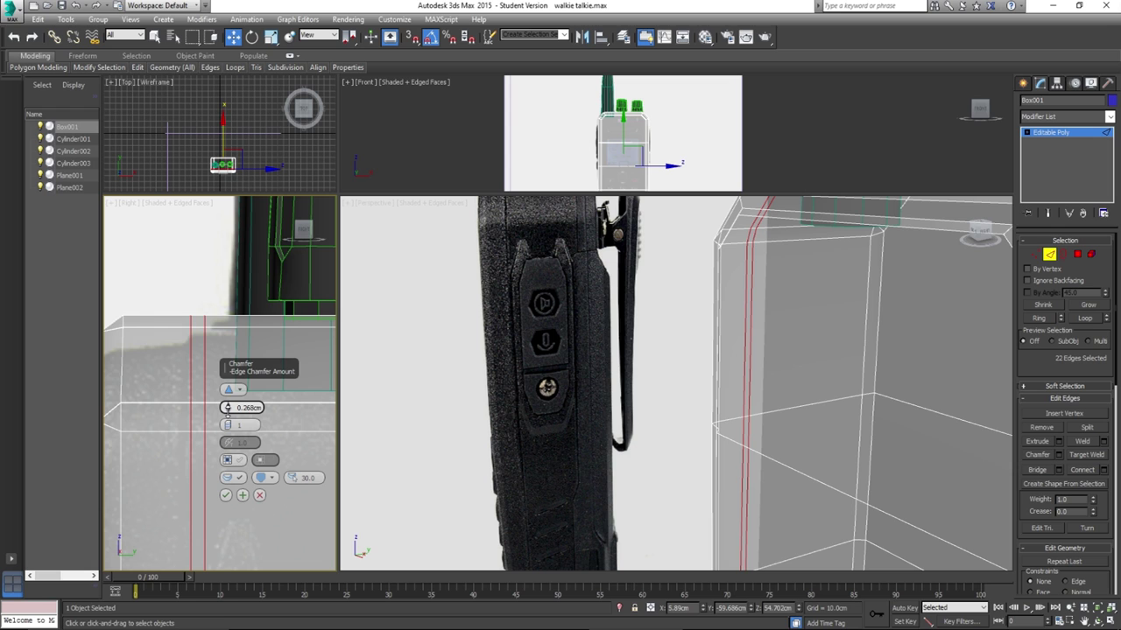
{"action": "left_click", "coordinate": [225, 495]}
Move the chamfered pair of vertical edges slightly towards the front face to line up with the reference seam.
{"action": "middle_click_drag", "start_coordinate": [196, 484], "coordinate": [188, 388]}
{"action": "scroll", "coordinate": [187, 473], "scroll_direction": "down", "scroll_amount": 5}
{"action": "middle_click_drag", "start_coordinate": [183, 561], "coordinate": [197, 362]}
{"action": "scroll", "coordinate": [197, 362], "scroll_direction": "up", "scroll_amount": 4}
{"action": "middle_click_drag", "start_coordinate": [256, 313], "coordinate": [263, 241]}
{"action": "scroll", "coordinate": [263, 241], "scroll_direction": "down", "scroll_amount": 2}
{"action": "middle_click_drag", "start_coordinate": [237, 388], "coordinate": [222, 306]}
{"action": "middle_click_drag", "start_coordinate": [233, 222], "coordinate": [233, 256]}
{"action": "mouse_move", "coordinate": [237, 247]}
{"action": "left_mouse_down"}
{"action": "mouse_move", "coordinate": [214, 251]}
{"action": "mouse_move", "coordinate": [233, 258]}
{"action": "left_mouse_up"}
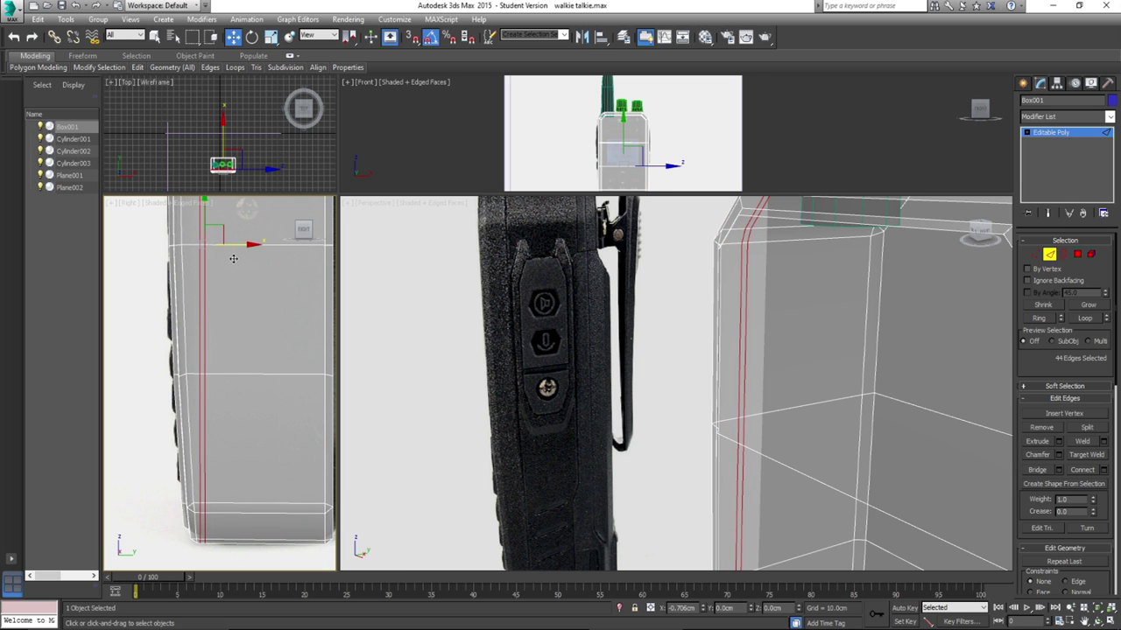
Compare the chamfered edge pair with the seam in the side reference near the top of the body.
{"action": "middle_click_drag", "start_coordinate": [231, 265], "coordinate": [230, 418]}
{"action": "middle_click_drag", "start_coordinate": [222, 287], "coordinate": [233, 490]}
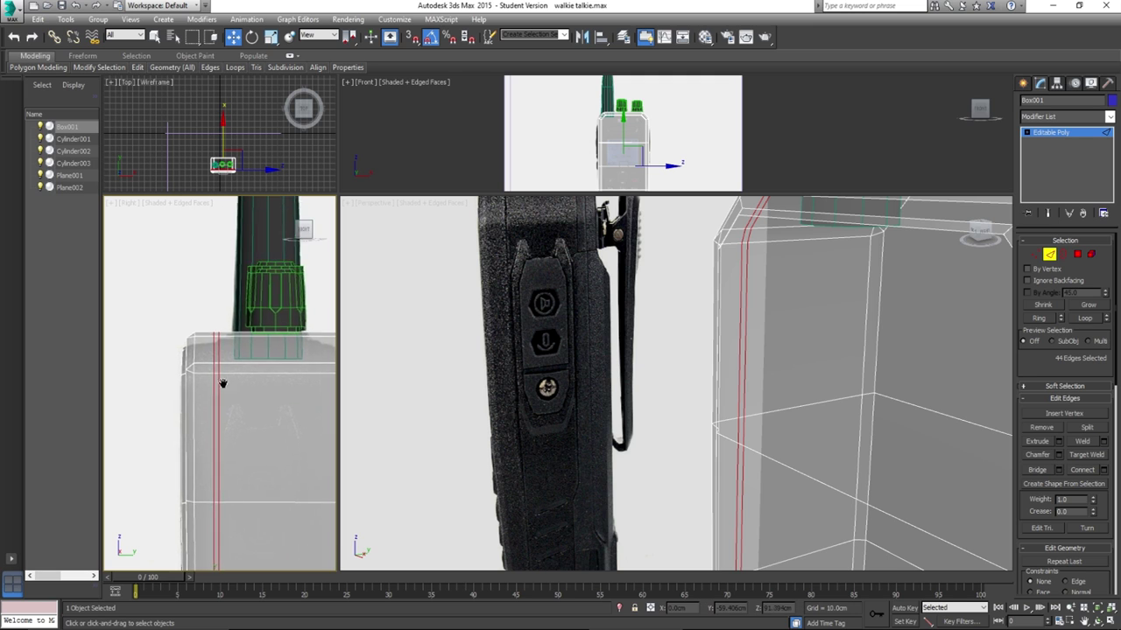
{"action": "middle_click_drag", "start_coordinate": [220, 368], "coordinate": [214, 413]}
{"action": "scroll", "coordinate": [214, 378], "scroll_direction": "up", "scroll_amount": 3}
{"action": "scroll", "coordinate": [213, 379], "scroll_direction": "up", "scroll_amount": 3}
{"action": "middle_click_drag", "start_coordinate": [210, 304], "coordinate": [203, 283]}
{"action": "scroll", "coordinate": [194, 315], "scroll_direction": "down", "scroll_amount": 1}
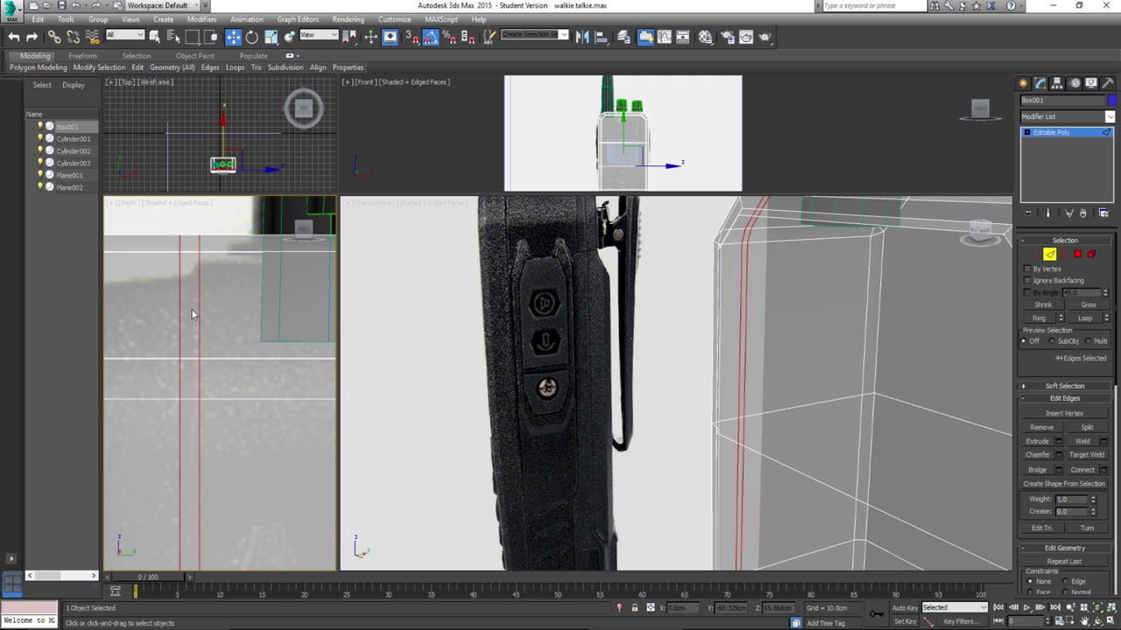
{"action": "scroll", "coordinate": [197, 326], "scroll_direction": "down", "scroll_amount": 3}
{"action": "scroll", "coordinate": [202, 377], "scroll_direction": "down", "scroll_amount": 3}
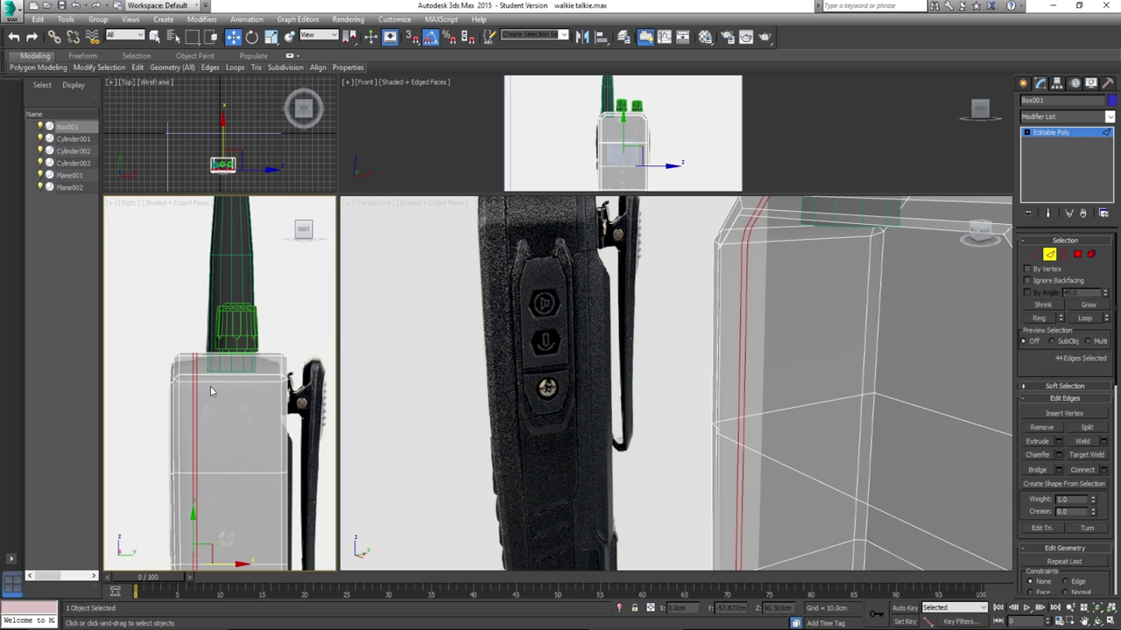
In vertex editing, select all front vertices of the body up to and including the front line of the chamfered pair.
{"action": "left_click", "coordinate": [1036, 255]}
{"action": "scroll", "coordinate": [163, 349], "scroll_direction": "down", "scroll_amount": 2}
{"action": "middle_click_drag", "start_coordinate": [163, 349], "coordinate": [168, 223]}
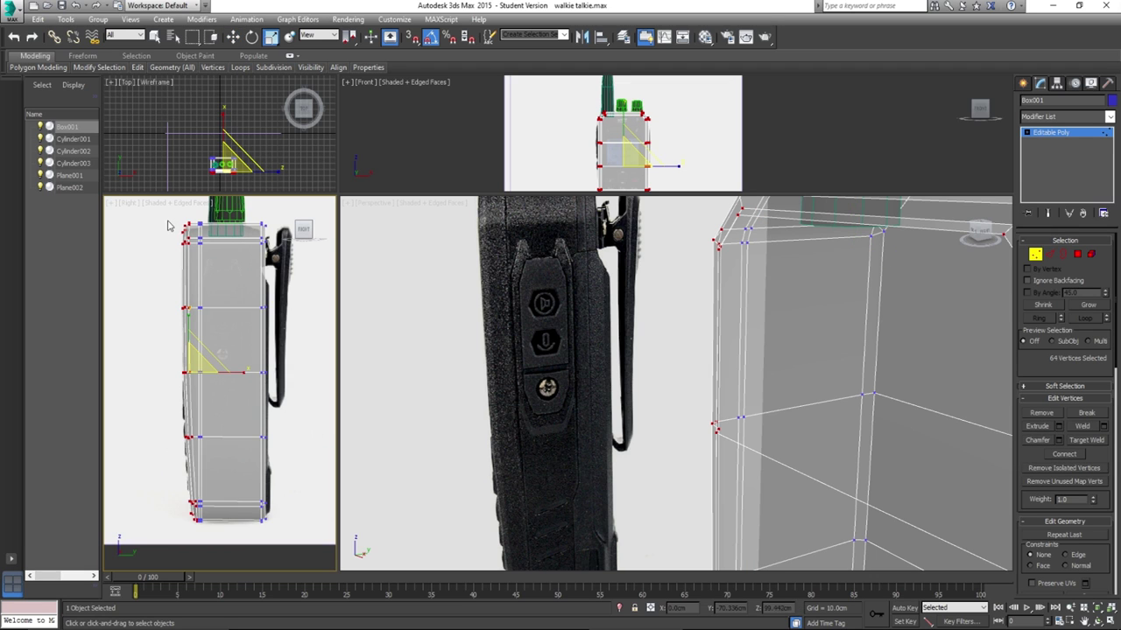
{"action": "left_click_drag", "start_coordinate": [198, 523], "coordinate": [202, 558]}
{"action": "scroll", "coordinate": [200, 413], "scroll_direction": "up", "scroll_amount": 5}
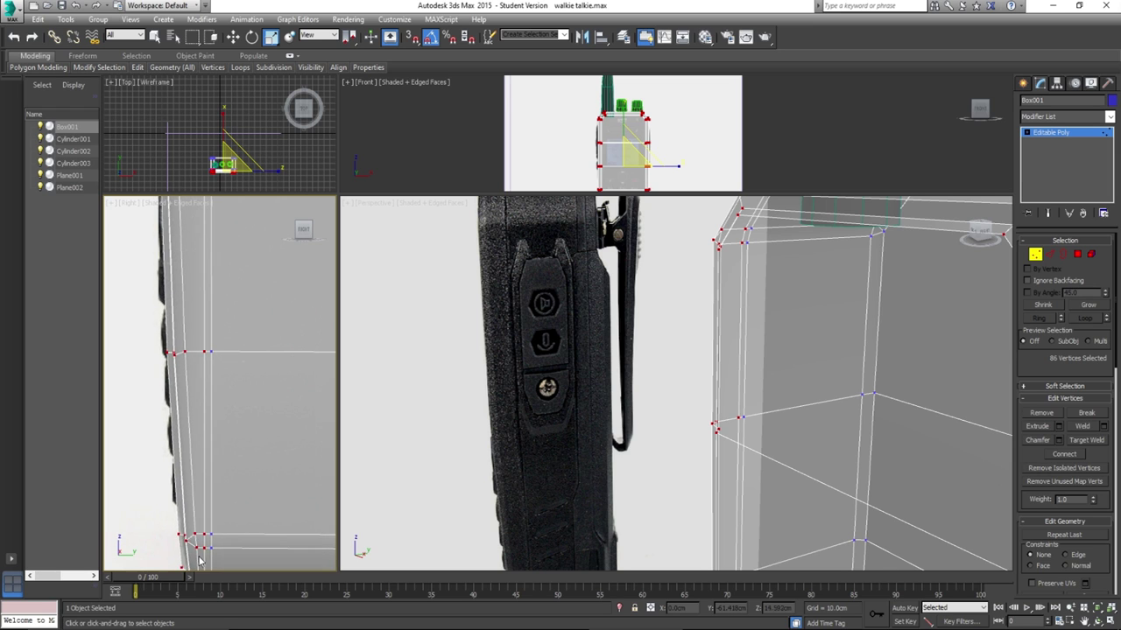
Check the selected front vertices against the side reference from the bottom corner up to the top edge.
{"action": "middle_click_drag", "start_coordinate": [219, 356], "coordinate": [219, 487]}
{"action": "middle_click_drag", "start_coordinate": [205, 370], "coordinate": [207, 499]}
{"action": "middle_click_drag", "start_coordinate": [207, 329], "coordinate": [217, 462]}
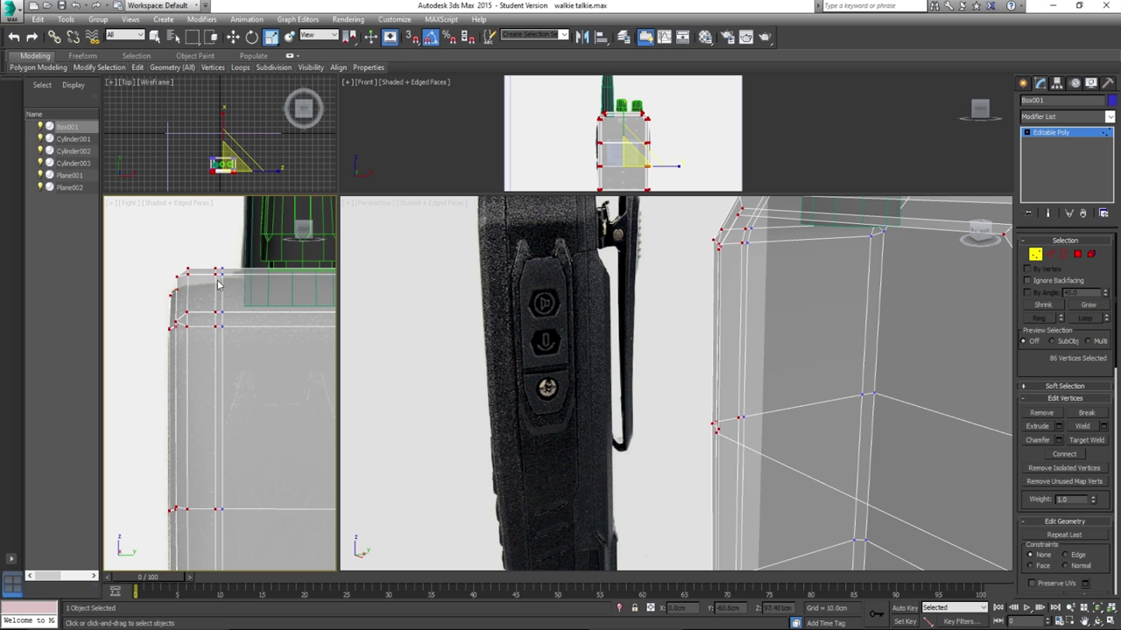
{"action": "scroll", "coordinate": [206, 384], "scroll_direction": "down", "scroll_amount": 2}
{"action": "middle_click_drag", "start_coordinate": [203, 425], "coordinate": [183, 375]}
{"action": "middle_click_drag", "start_coordinate": [187, 299], "coordinate": [200, 428]}
{"action": "scroll", "coordinate": [213, 298], "scroll_direction": "up", "scroll_amount": 2}
{"action": "middle_click_drag", "start_coordinate": [242, 322], "coordinate": [225, 298]}
{"action": "scroll", "coordinate": [220, 338], "scroll_direction": "down", "scroll_amount": 2}
{"action": "scroll", "coordinate": [201, 455], "scroll_direction": "down", "scroll_amount": 1}
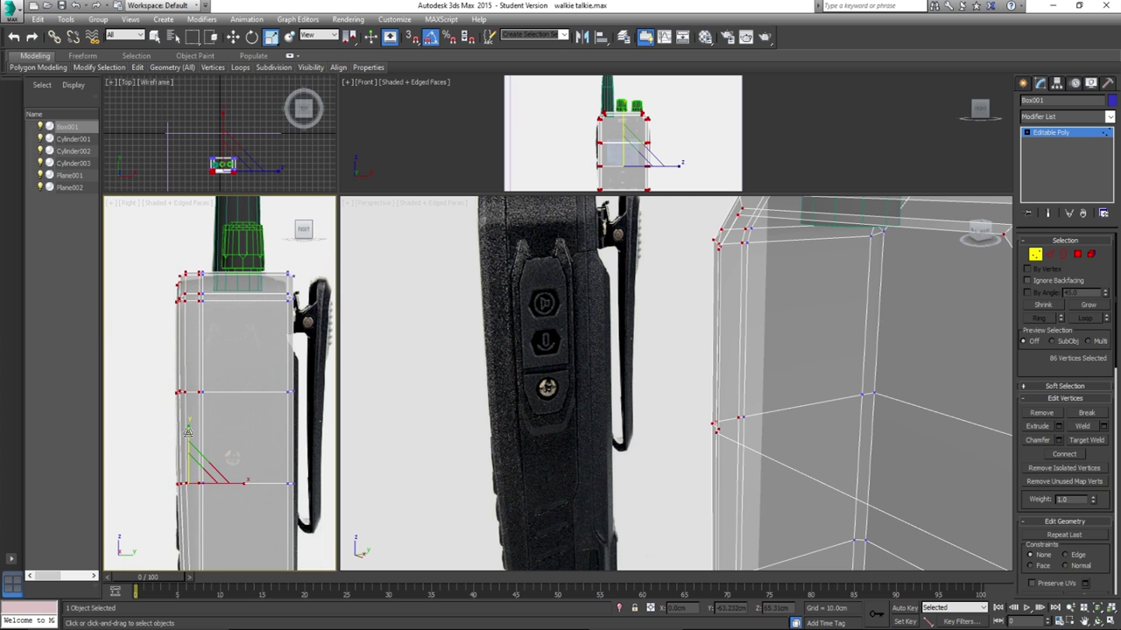
Try to scale the selected front vertices uniformly to 98 percent, and undo the scaling.
{"action": "left_click_drag", "start_coordinate": [200, 464], "coordinate": [201, 465]}
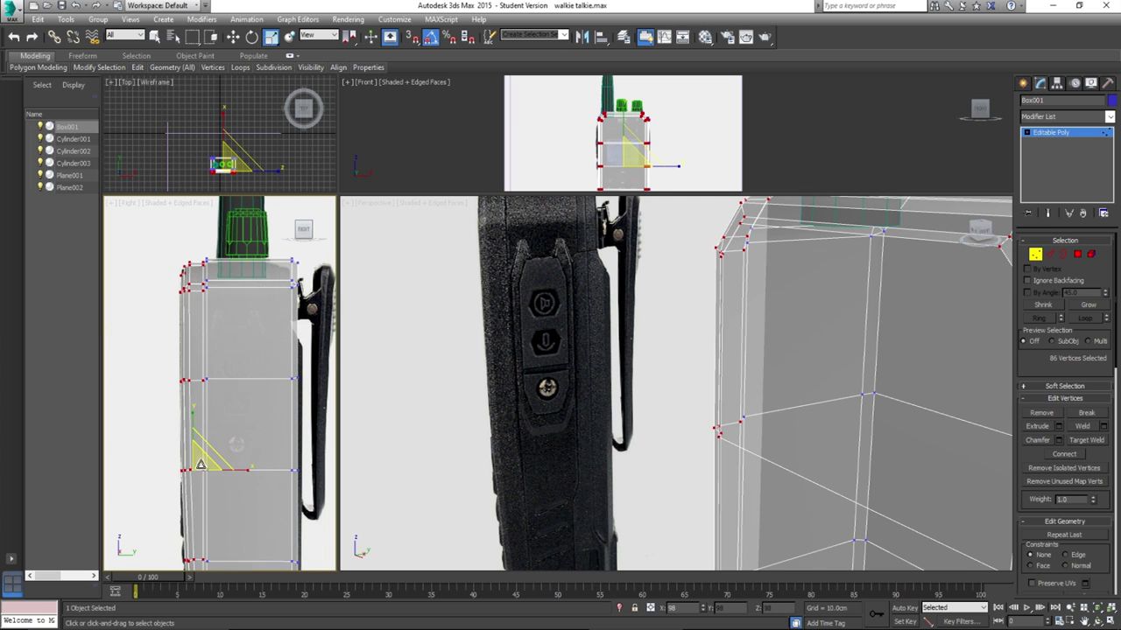
{"action": "mouse_move", "coordinate": [205, 407]}
{"action": "middle_mouse_down"}
{"action": "mouse_move", "coordinate": [195, 420]}
{"action": "mouse_move", "coordinate": [199, 401]}
{"action": "middle_mouse_up"}
{"action": "key", "text": "ctrl+z"}
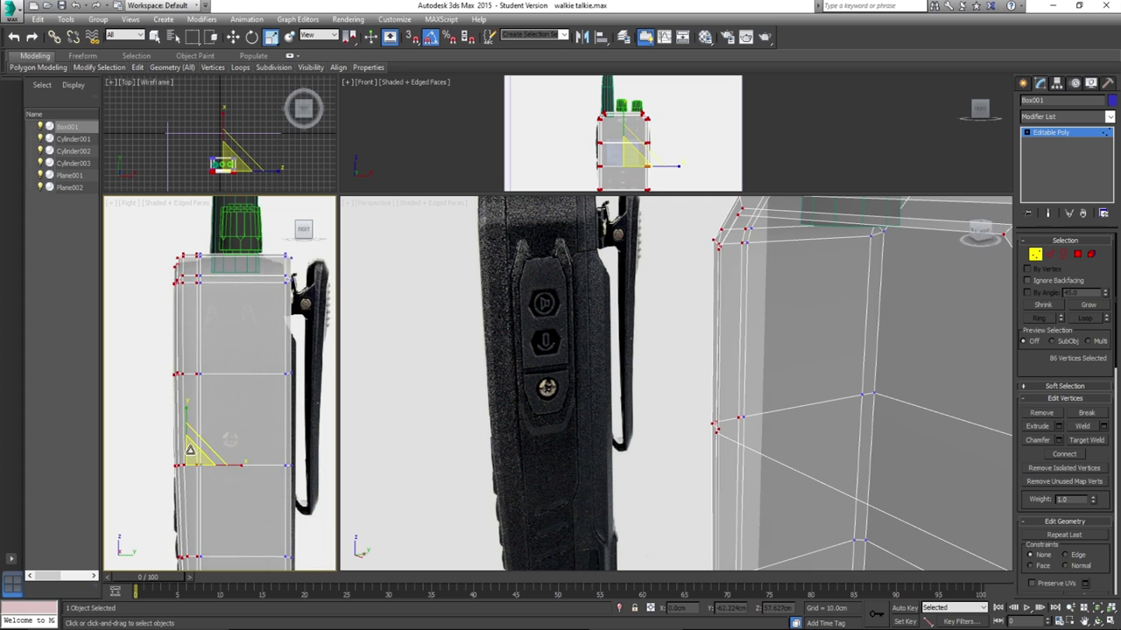
Scale the selected front vertices slightly smaller along the body's height, leaving a small step at the chamfered edges.
{"action": "left_click_drag", "start_coordinate": [195, 458], "coordinate": [196, 462]}
{"action": "scroll", "coordinate": [209, 211], "scroll_direction": "up", "scroll_amount": 4}
{"action": "middle_click_drag", "start_coordinate": [525, 225], "coordinate": [525, 316]}
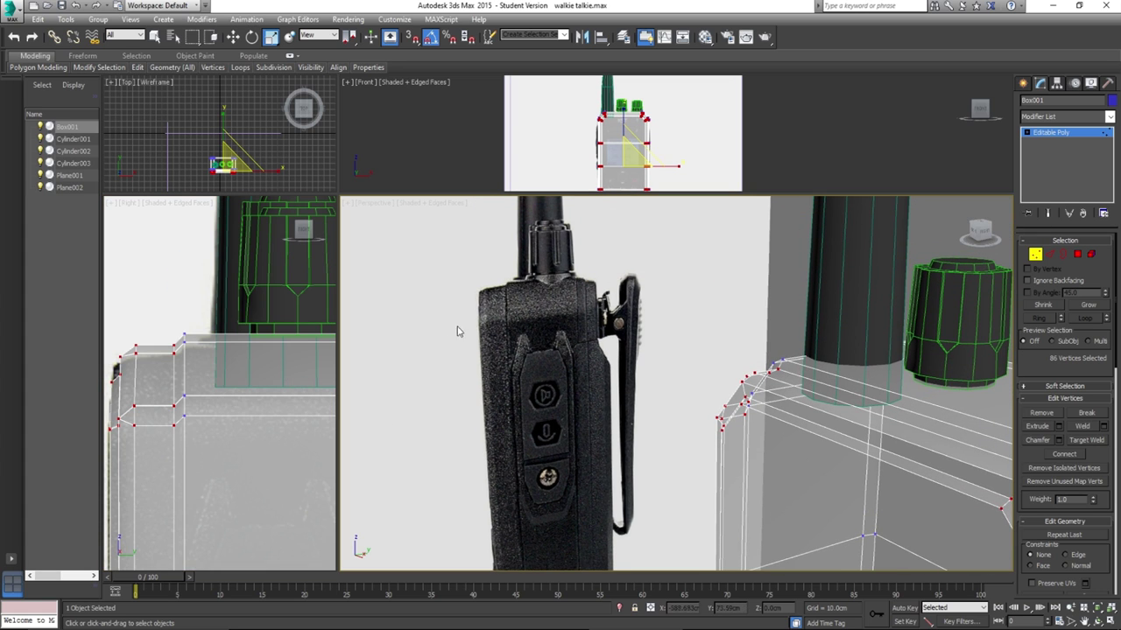
{"action": "scroll", "coordinate": [221, 320], "scroll_direction": "down", "scroll_amount": 4}
{"action": "middle_click_drag", "start_coordinate": [186, 437], "coordinate": [192, 424]}
{"action": "scroll", "coordinate": [195, 312], "scroll_direction": "up", "scroll_amount": 4}
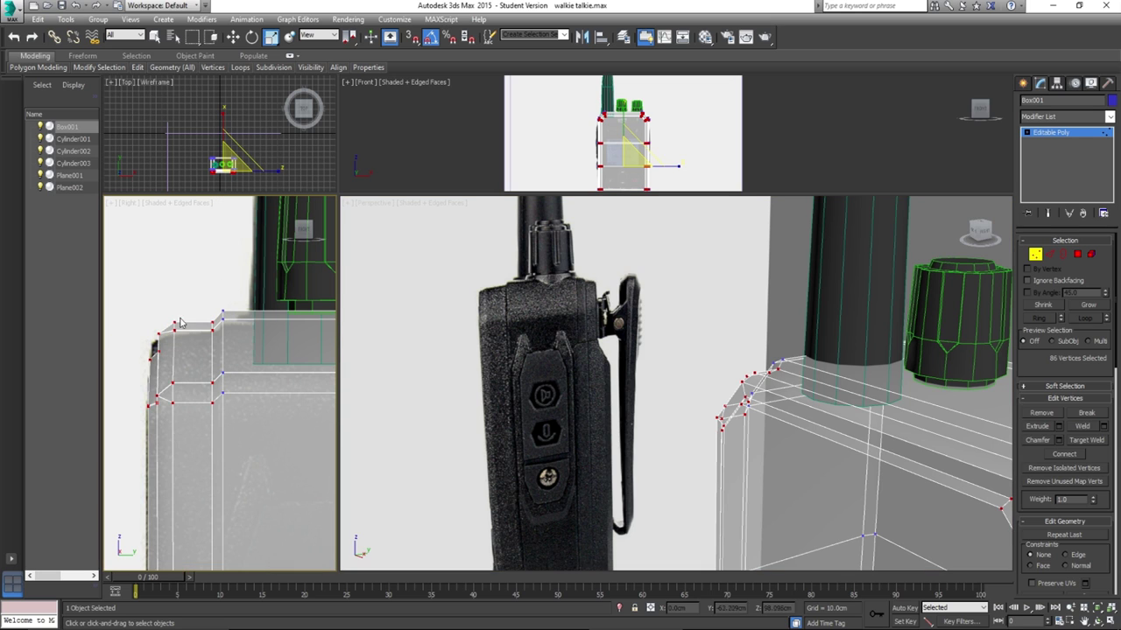
Select the front vertices around the body's top corner, including both chamfered lines, and lower them slightly.
{"action": "left_click_drag", "start_coordinate": [247, 443], "coordinate": [246, 443]}
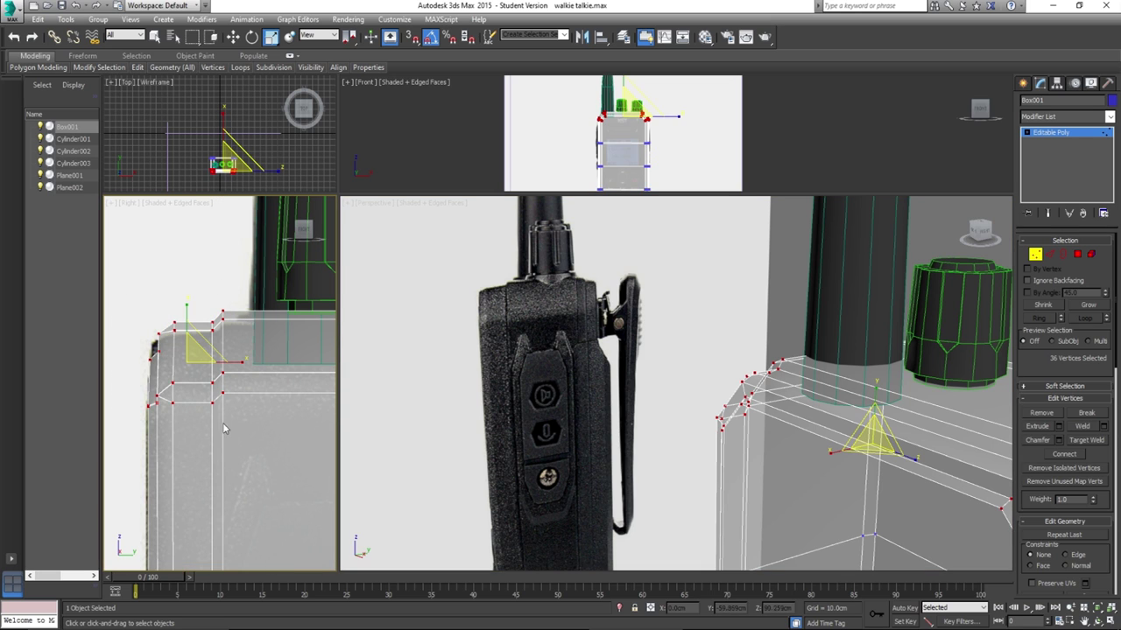
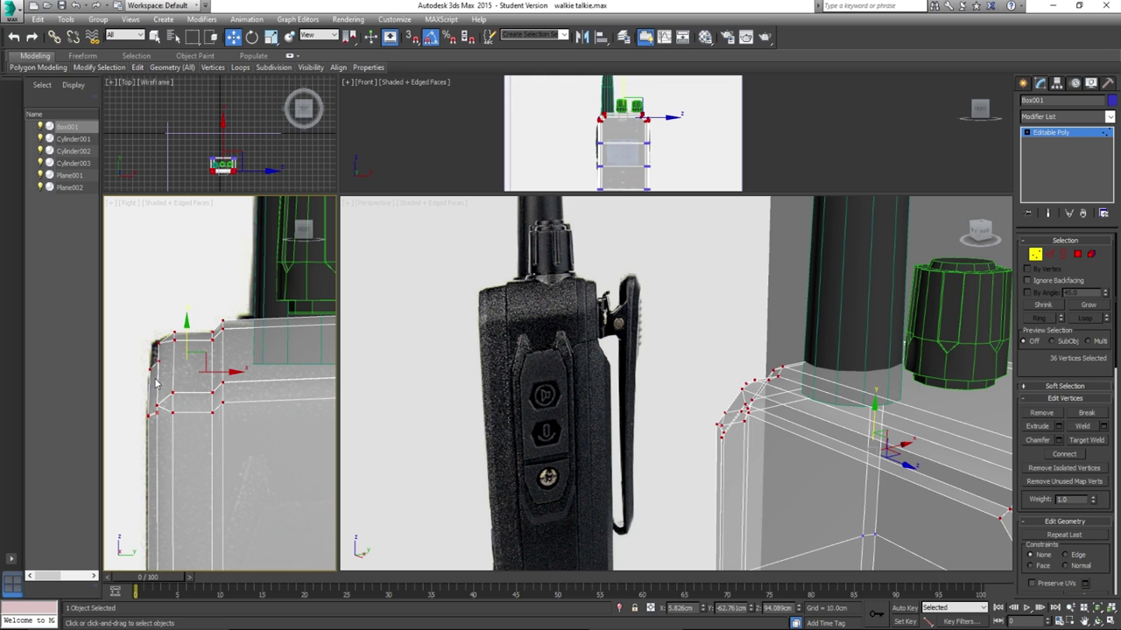
{"action": "scroll", "coordinate": [175, 252], "scroll_direction": "down", "scroll_amount": 5}
{"action": "middle_click_drag", "start_coordinate": [197, 398], "coordinate": [198, 298]}
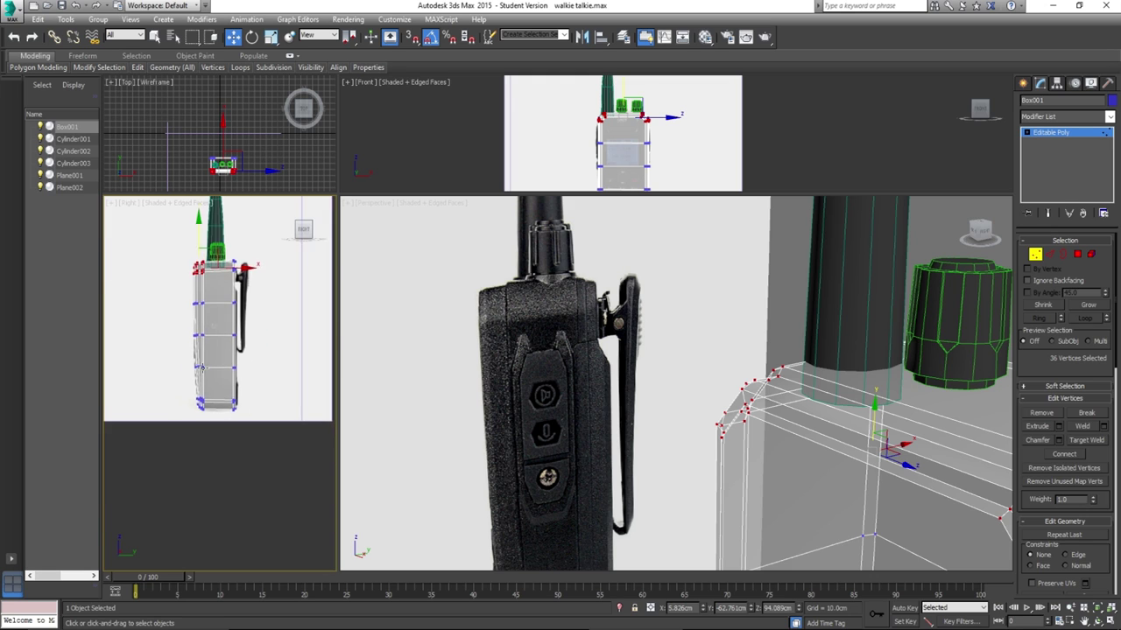
Inspect the stepped front section along the body's side and around the bottom front corner against the reference.
{"action": "scroll", "coordinate": [193, 414], "scroll_direction": "up", "scroll_amount": 3}
{"action": "scroll", "coordinate": [201, 373], "scroll_direction": "up", "scroll_amount": 3}
{"action": "middle_click_drag", "start_coordinate": [203, 358], "coordinate": [193, 433]}
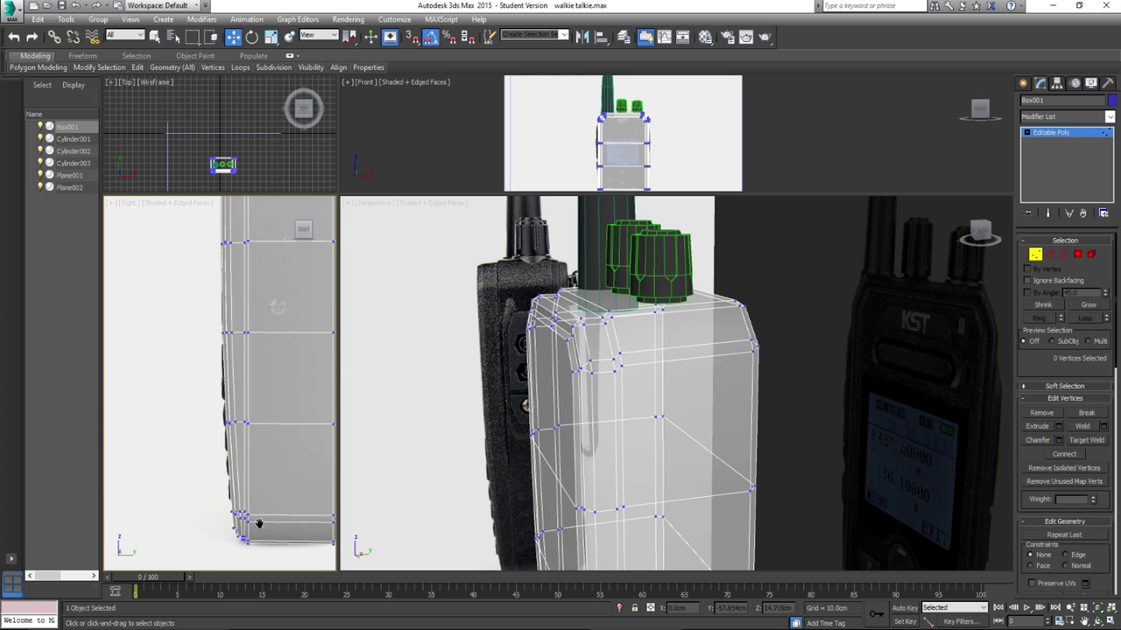
{"action": "scroll", "coordinate": [257, 528], "scroll_direction": "up", "scroll_amount": 4}
{"action": "scroll", "coordinate": [234, 413], "scroll_direction": "up", "scroll_amount": 2}
{"action": "scroll", "coordinate": [222, 443], "scroll_direction": "down", "scroll_amount": 2}
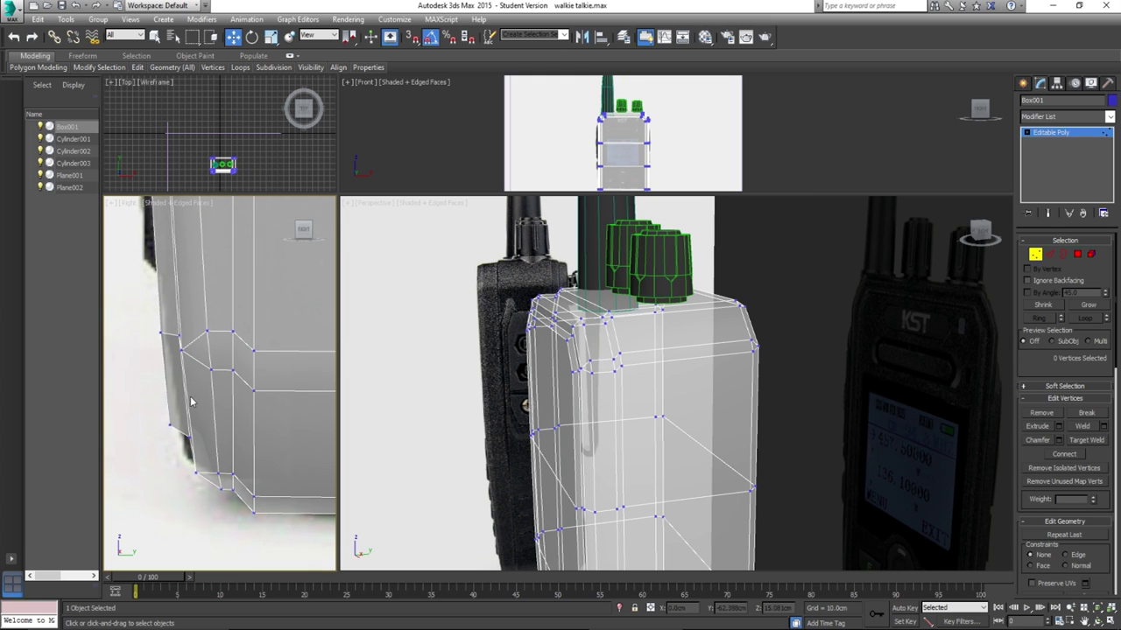
{"action": "middle_click_drag", "start_coordinate": [198, 408], "coordinate": [203, 496]}
{"action": "scroll", "coordinate": [210, 368], "scroll_direction": "down", "scroll_amount": 1}
{"action": "middle_click_drag", "start_coordinate": [211, 368], "coordinate": [213, 409]}
{"action": "scroll", "coordinate": [213, 409], "scroll_direction": "down", "scroll_amount": 1}
Hide the edged faces in the perspective view and review its visual style settings in the viewport configuration.
{"action": "mouse_move", "coordinate": [636, 474]}
{"action": "middle_mouse_down", "text": "alt"}
{"action": "mouse_move", "coordinate": [646, 499]}
{"action": "mouse_move", "coordinate": [611, 498]}
{"action": "mouse_move", "coordinate": [634, 504]}
{"action": "mouse_move", "coordinate": [601, 479]}
{"action": "mouse_move", "coordinate": [620, 476]}
{"action": "middle_mouse_up", "text": "alt"}
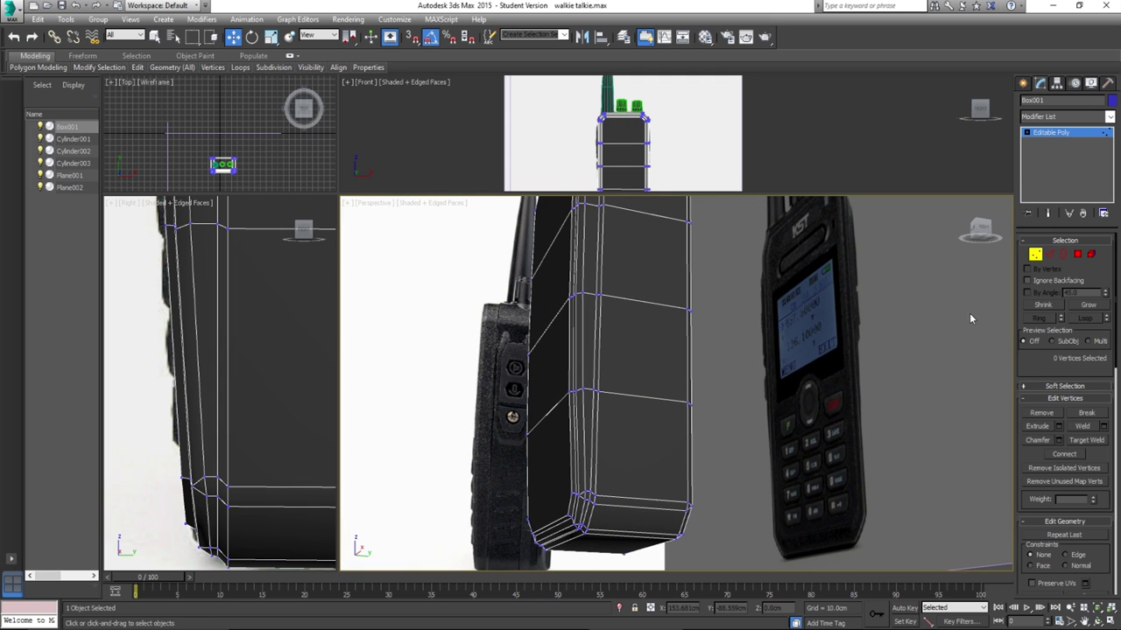
{"action": "key", "text": "F4"}
{"action": "left_click", "coordinate": [347, 203]}
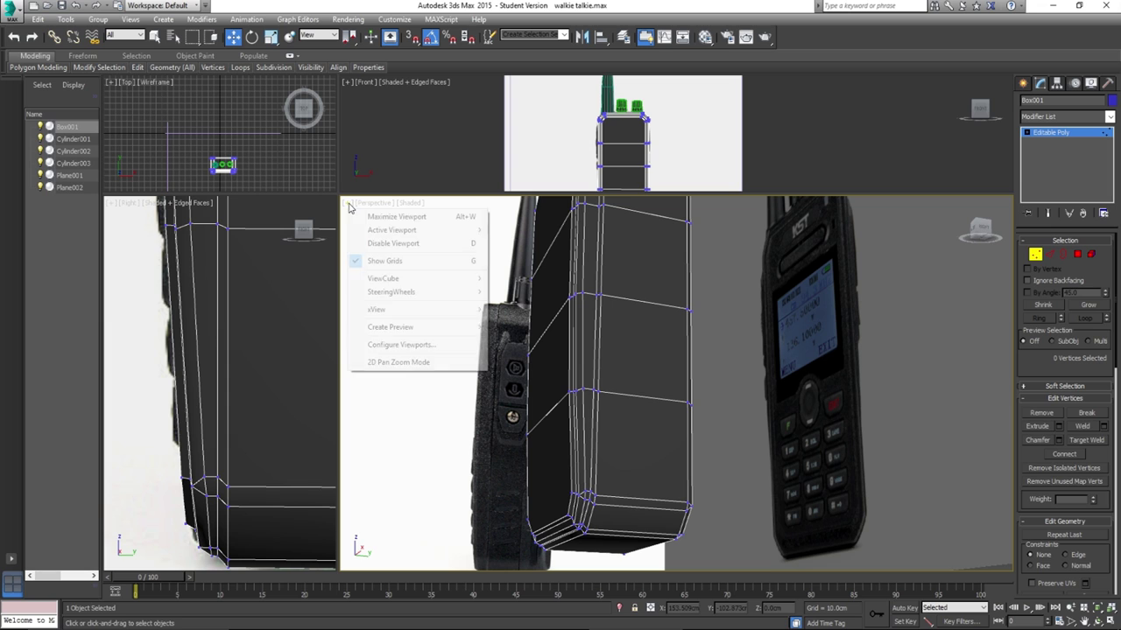
{"action": "left_click", "coordinate": [401, 344]}
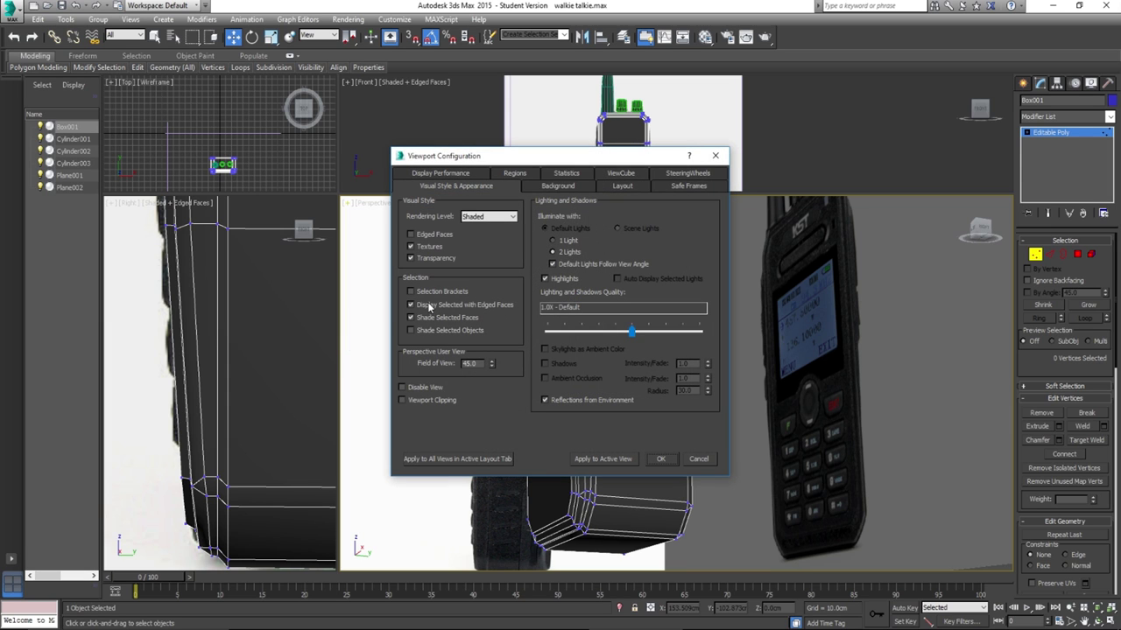
{"action": "left_click", "coordinate": [667, 460]}
Examine the shaded body from above and from the front corner, with and without edged faces.
{"action": "middle_click_drag", "start_coordinate": [557, 446], "coordinate": [582, 366], "text": "alt"}
{"action": "key", "text": "F4"}
{"action": "key", "text": "F4"}
{"action": "middle_click_drag", "start_coordinate": [582, 366], "coordinate": [589, 400]}
{"action": "scroll", "coordinate": [210, 149], "scroll_direction": "up", "scroll_amount": 8}
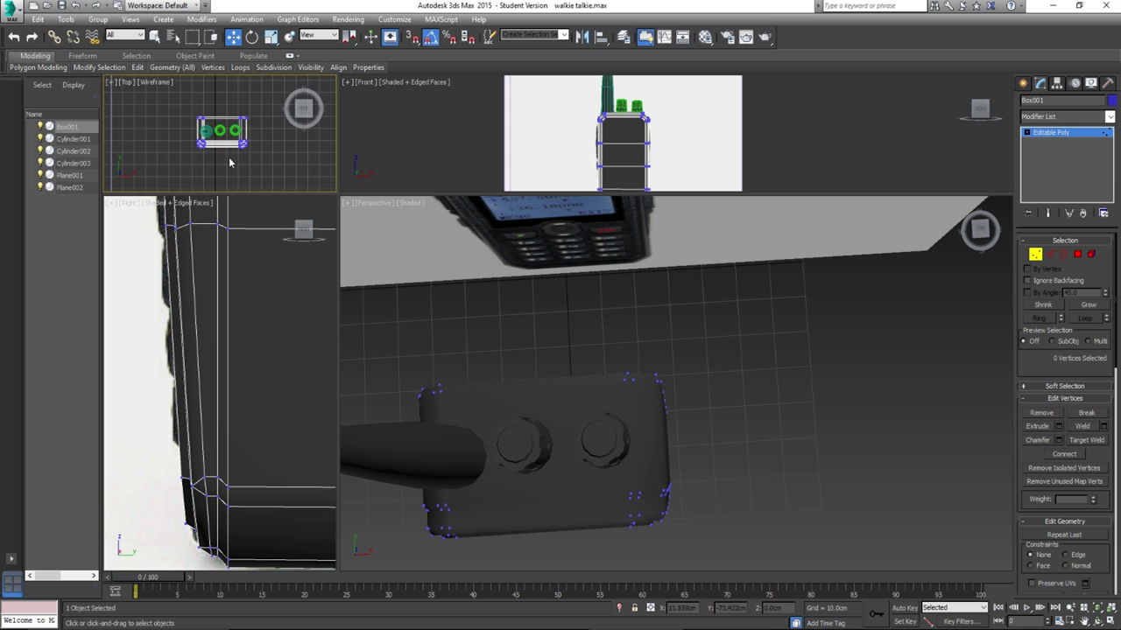
{"action": "scroll", "coordinate": [198, 102], "scroll_direction": "up", "scroll_amount": 3}
{"action": "scroll", "coordinate": [469, 365], "scroll_direction": "down", "scroll_amount": 3}
{"action": "middle_click_drag", "start_coordinate": [508, 378], "coordinate": [544, 325], "text": "alt"}
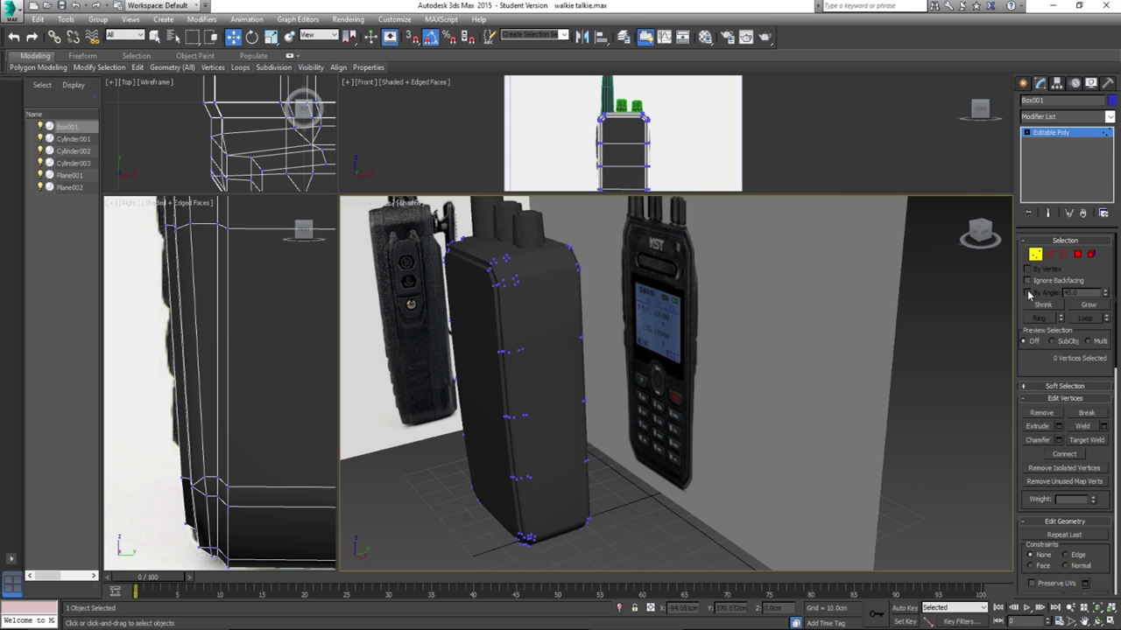
In polygon mode, select the complete narrow chamfer polygon loop running around the body behind the front step.
{"action": "left_click", "coordinate": [1077, 254]}
{"action": "key", "text": "F4"}
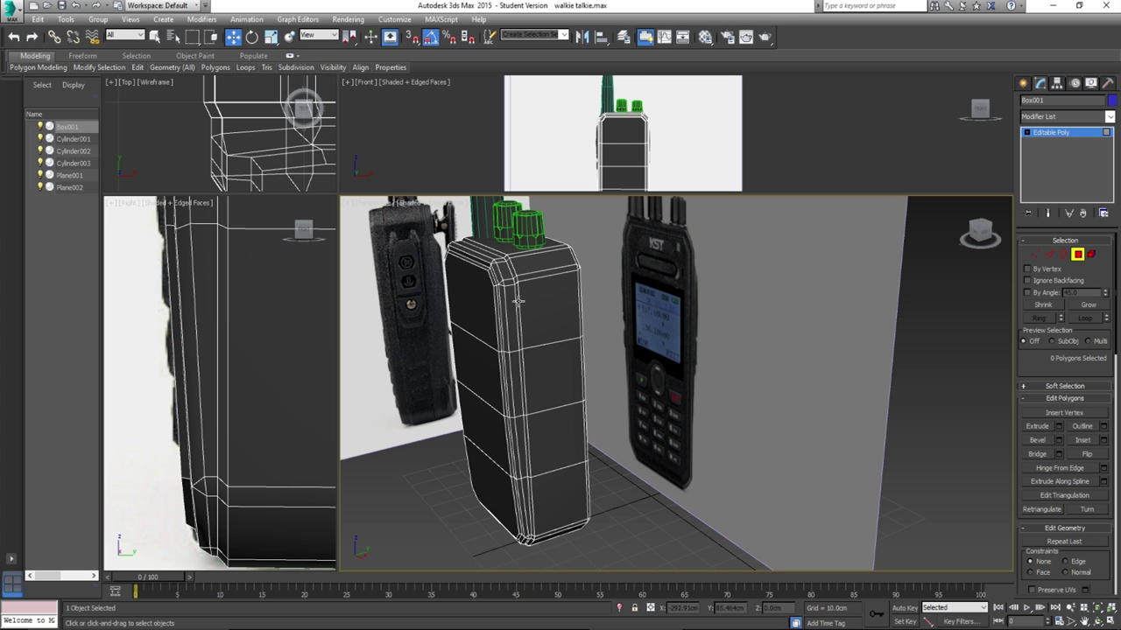
{"action": "left_click", "coordinate": [517, 294], "text": "shift"}
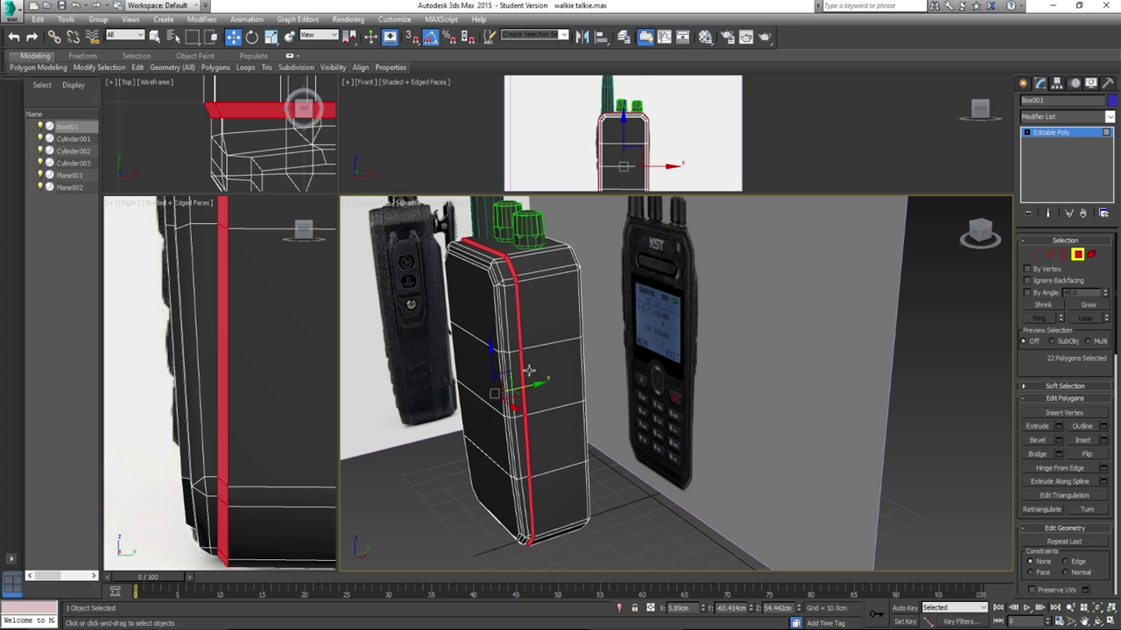
{"action": "left_click", "coordinate": [629, 335]}
{"action": "scroll", "coordinate": [538, 305], "scroll_direction": "up", "scroll_amount": 5}
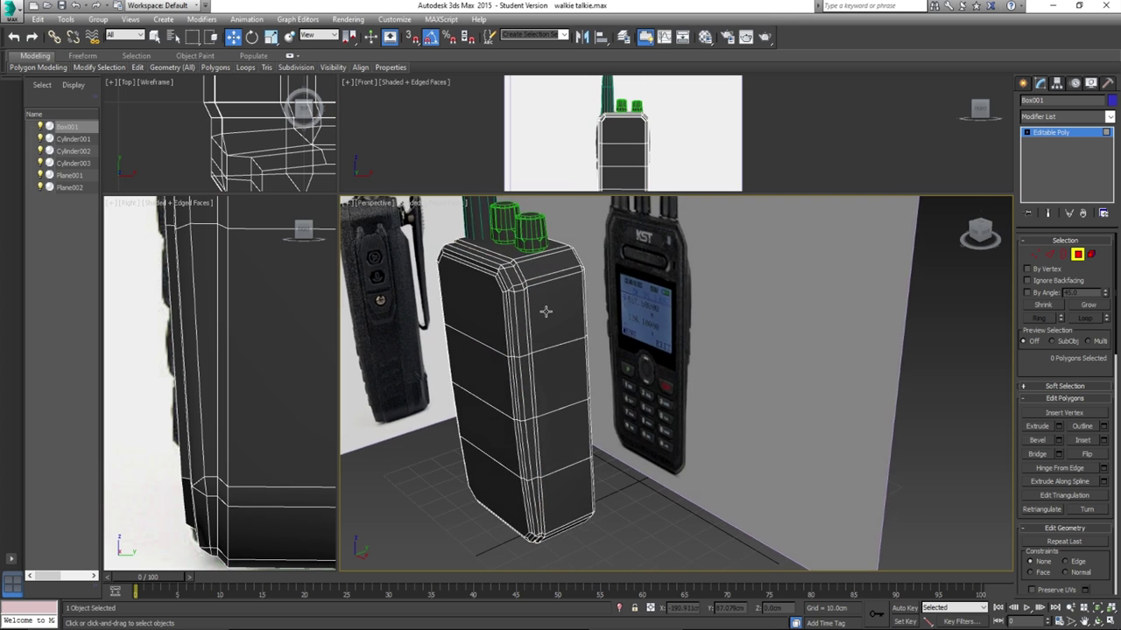
{"action": "left_click", "coordinate": [516, 252]}
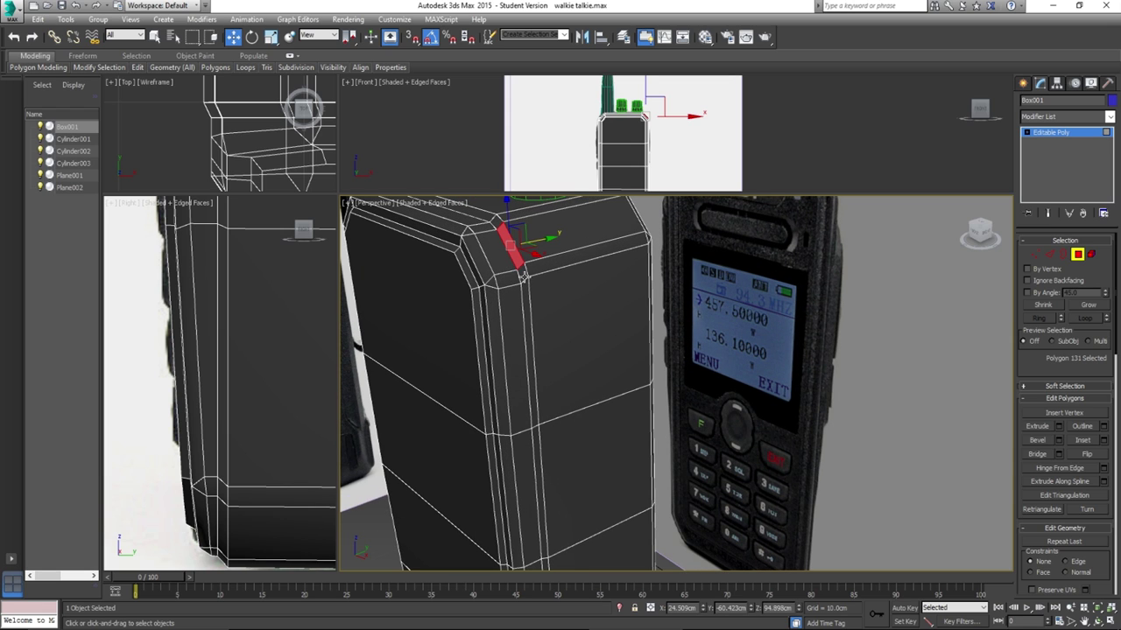
{"action": "key", "text": "F4"}
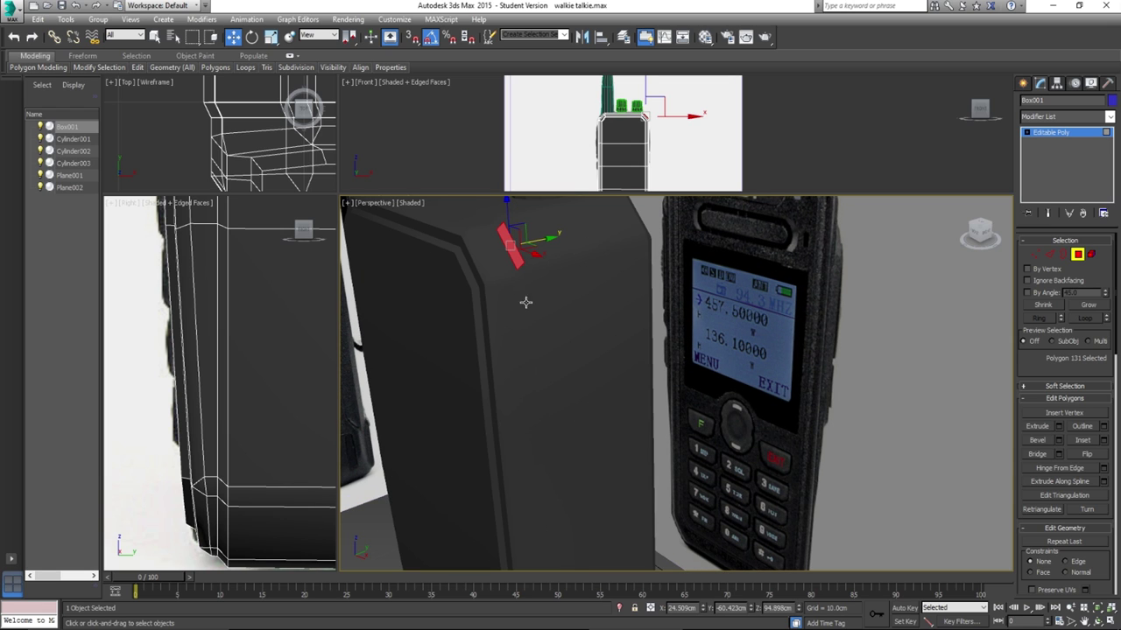
{"action": "key", "text": "F4"}
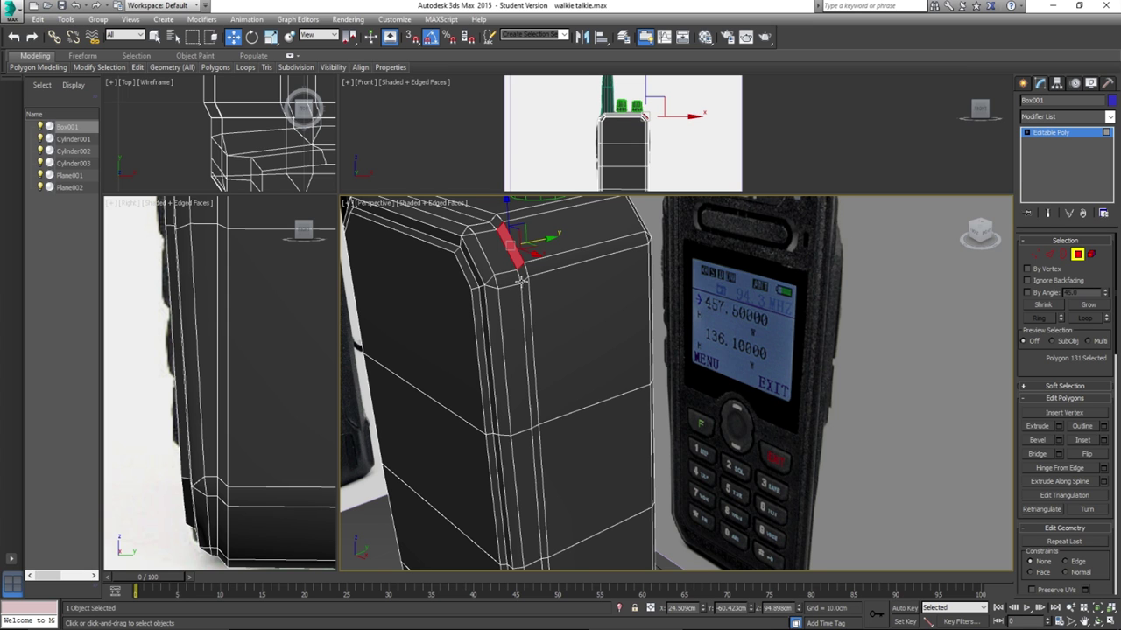
{"action": "left_click", "coordinate": [520, 274], "text": "shift"}
Clear the smoothing groups of the selected chamfer loop and deselect it.
{"action": "key", "text": "z"}
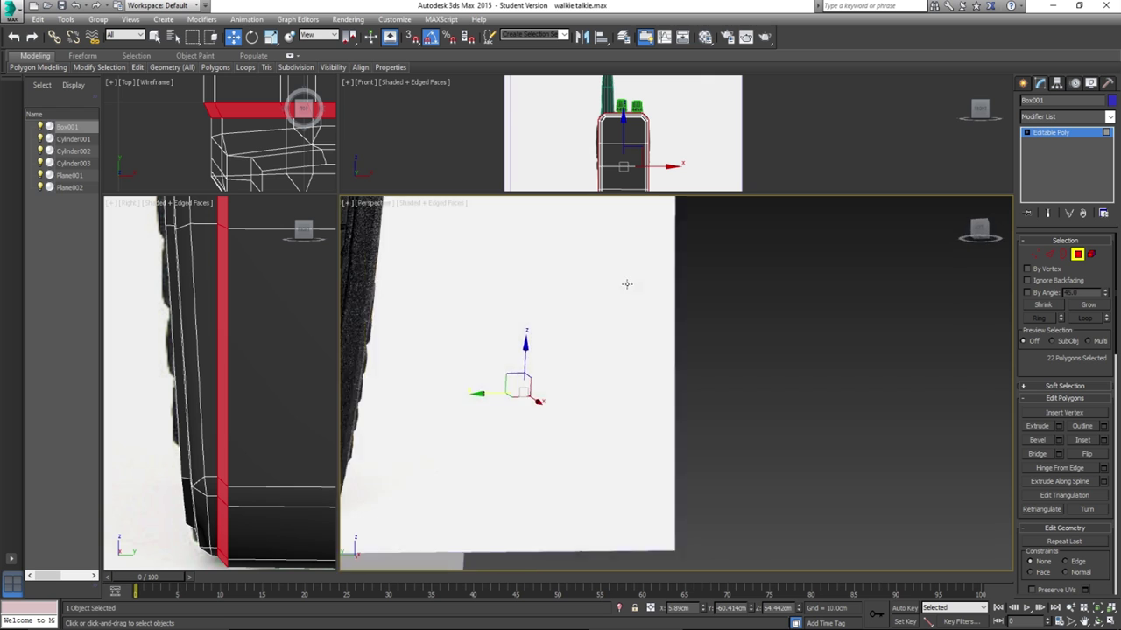
{"action": "middle_click_drag", "start_coordinate": [627, 283], "coordinate": [503, 320], "text": "alt"}
{"action": "left_click_drag", "start_coordinate": [1117, 357], "coordinate": [1117, 518]}
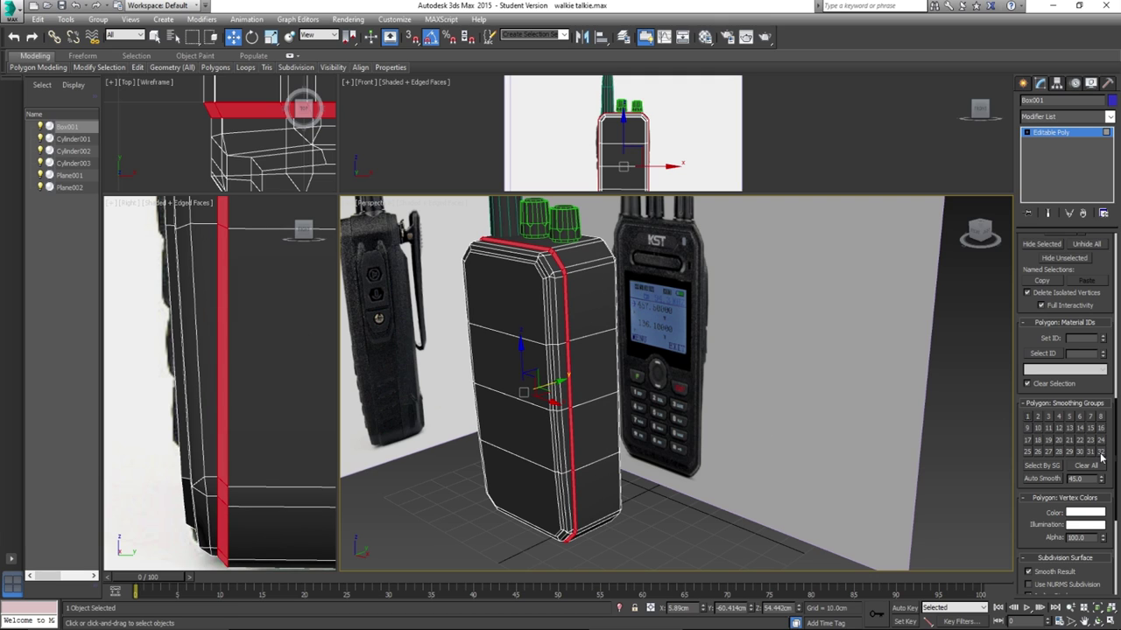
{"action": "left_click", "coordinate": [733, 405]}
Examine the shading along the body's chamfer loop with the edged faces hidden.
{"action": "middle_click_drag", "start_coordinate": [734, 406], "coordinate": [747, 441]}
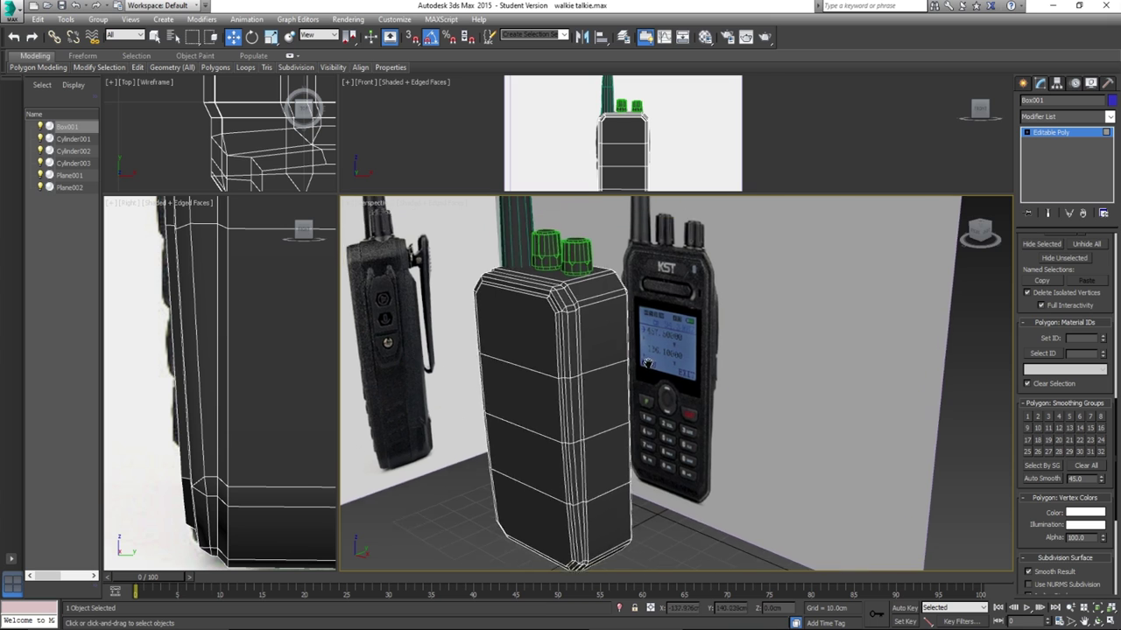
{"action": "scroll", "coordinate": [666, 373], "scroll_direction": "up", "scroll_amount": 5}
{"action": "key", "text": "F4"}
{"action": "middle_click_drag", "start_coordinate": [634, 383], "coordinate": [660, 366]}
{"action": "scroll", "coordinate": [612, 365], "scroll_direction": "down", "scroll_amount": 5}
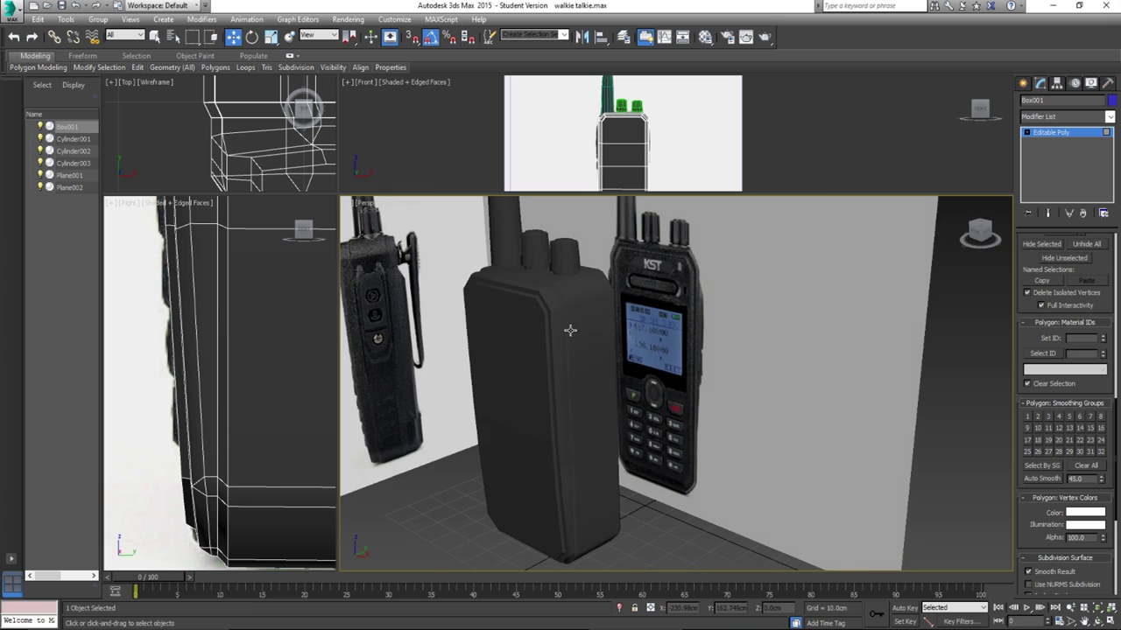
{"action": "scroll", "coordinate": [564, 313], "scroll_direction": "up", "scroll_amount": 4}
{"action": "middle_click_drag", "start_coordinate": [534, 312], "coordinate": [525, 338], "text": "alt"}
Select the narrow front-step polygons down one side of the body, around the top corner and across the top.
{"action": "left_click", "coordinate": [520, 329]}
{"action": "middle_click_drag", "start_coordinate": [533, 376], "coordinate": [536, 381], "text": "alt"}
{"action": "key", "text": "F4"}
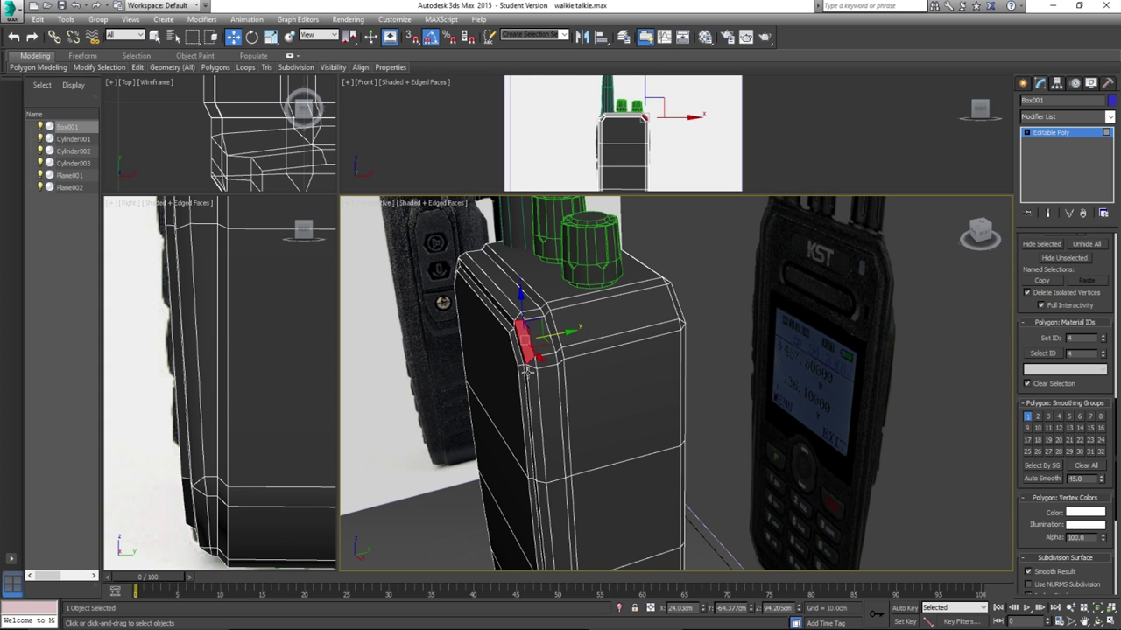
{"action": "left_click_drag", "start_coordinate": [530, 362], "coordinate": [533, 363]}
{"action": "left_click", "coordinate": [530, 375], "text": "shift"}
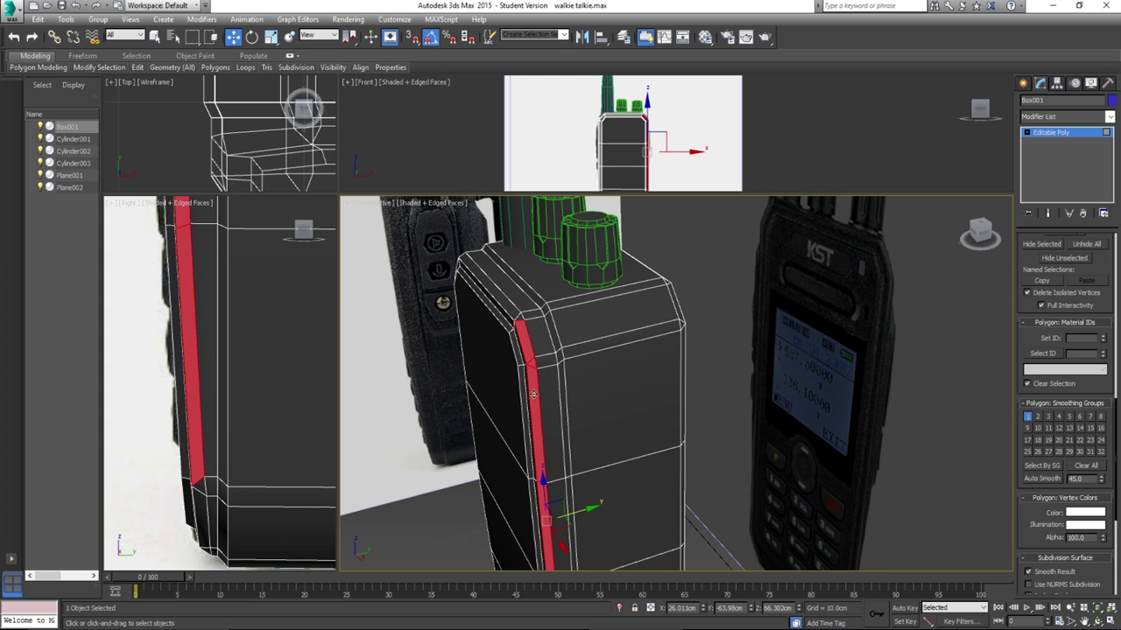
{"action": "middle_click_drag", "start_coordinate": [531, 377], "coordinate": [532, 388], "text": "alt"}
{"action": "left_click", "coordinate": [516, 295], "text": "ctrl"}
{"action": "left_click", "coordinate": [508, 283], "text": "ctrl"}
{"action": "middle_click_drag", "start_coordinate": [508, 284], "coordinate": [543, 351], "text": "alt"}
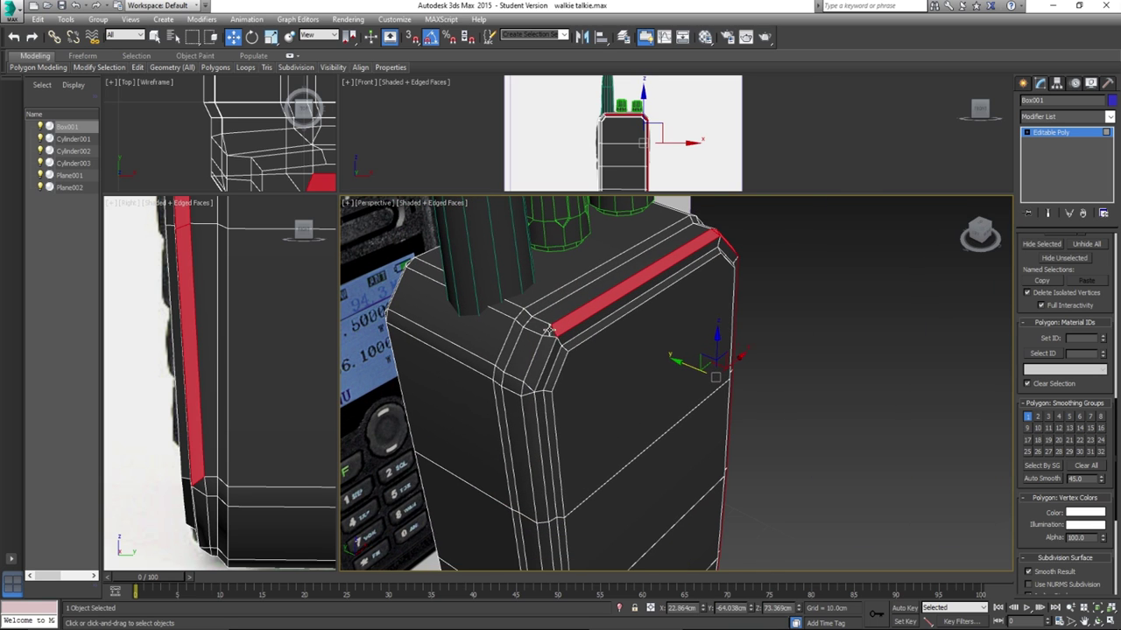
Extend the selection around the other side, the bottom and the remaining corners, and clear the smoothing groups of the strip.
{"action": "left_click", "coordinate": [543, 351], "text": "shift"}
{"action": "middle_click_drag", "start_coordinate": [524, 396], "coordinate": [763, 459], "text": "alt"}
{"action": "left_click", "coordinate": [495, 421], "text": "shift"}
{"action": "left_click", "coordinate": [518, 449], "text": "shift"}
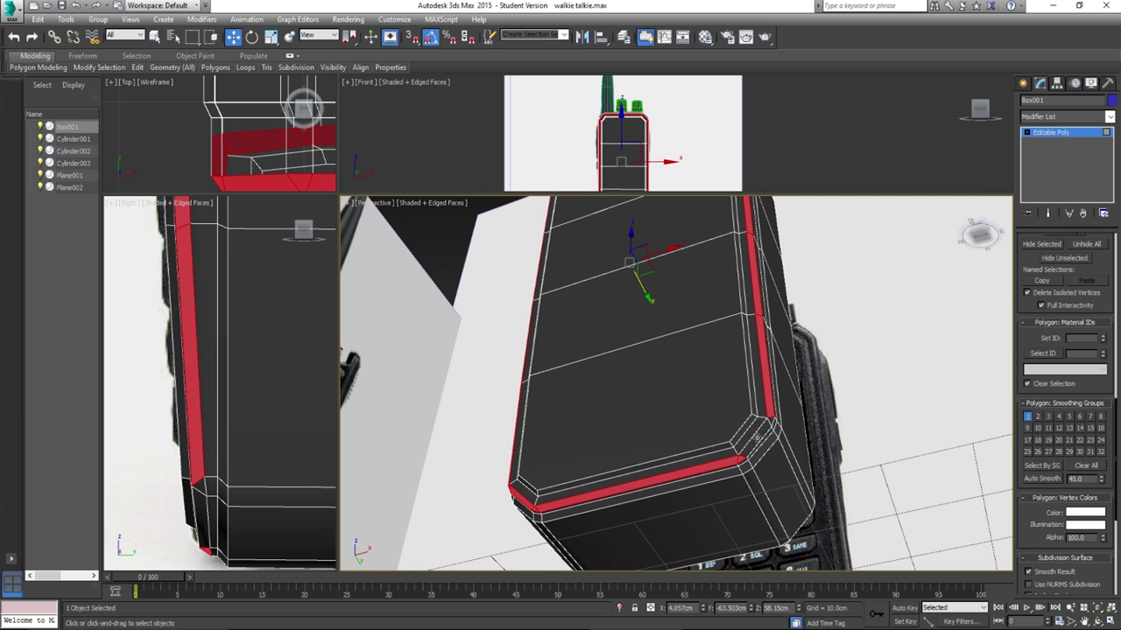
{"action": "left_click", "coordinate": [757, 438], "text": "ctrl"}
{"action": "left_click", "coordinate": [771, 423], "text": "ctrl"}
{"action": "middle_click_drag", "start_coordinate": [785, 424], "coordinate": [809, 457], "text": "alt"}
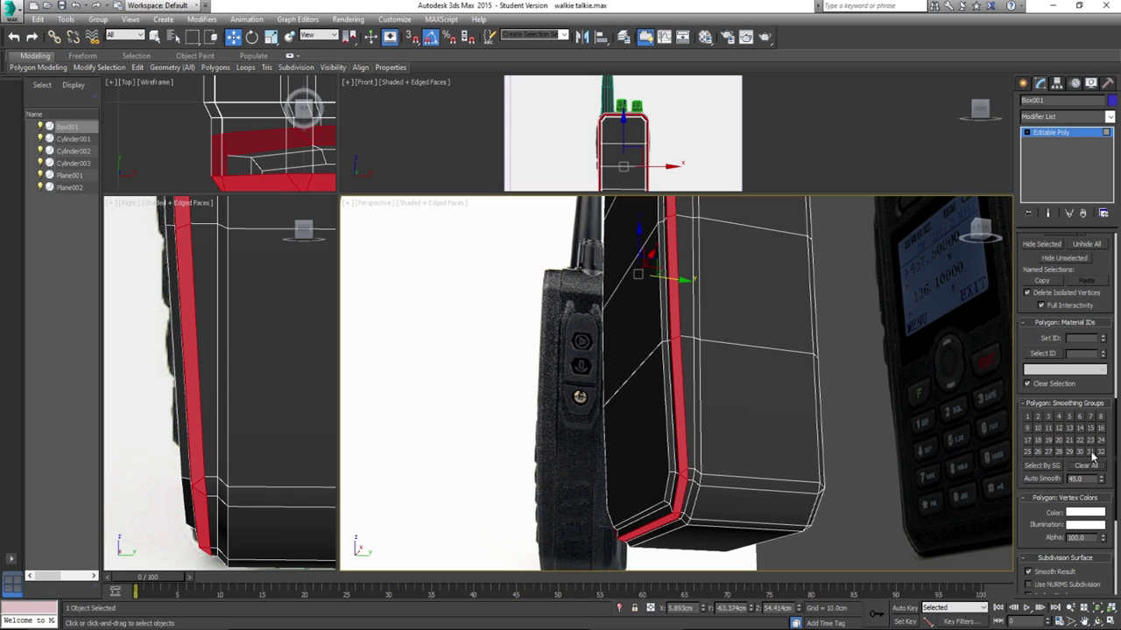
{"action": "left_click", "coordinate": [884, 471]}
Inspect the shading of the front step along the body with the edged faces hidden.
{"action": "mouse_move", "coordinate": [885, 471]}
{"action": "middle_mouse_down", "text": "alt"}
{"action": "mouse_move", "coordinate": [811, 457]}
{"action": "mouse_move", "coordinate": [785, 400]}
{"action": "mouse_move", "coordinate": [911, 393]}
{"action": "mouse_move", "coordinate": [947, 429]}
{"action": "mouse_move", "coordinate": [832, 443]}
{"action": "middle_mouse_up", "text": "alt"}
{"action": "key", "text": "F4"}
{"action": "middle_click_drag", "start_coordinate": [832, 443], "coordinate": [717, 449]}
{"action": "scroll", "coordinate": [633, 398], "scroll_direction": "down", "scroll_amount": 3}
{"action": "scroll", "coordinate": [644, 475], "scroll_direction": "up", "scroll_amount": 2}
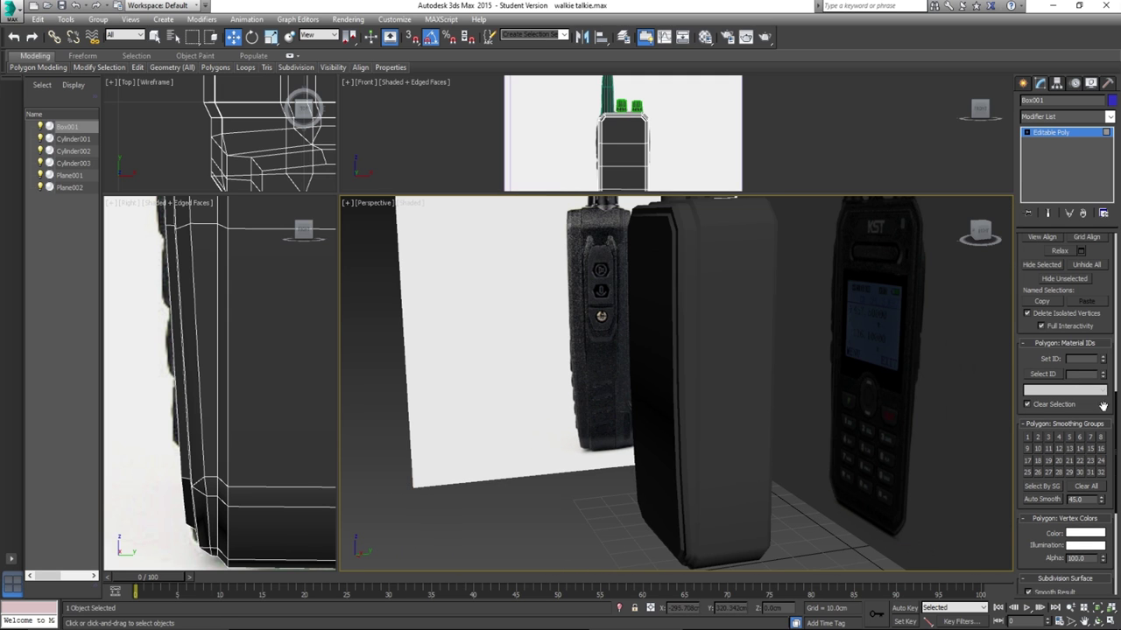
Leave polygon mode, make the body see-through, and switch to vertex editing for work against the side reference.
{"action": "left_click_drag", "start_coordinate": [1117, 419], "coordinate": [1108, 240]}
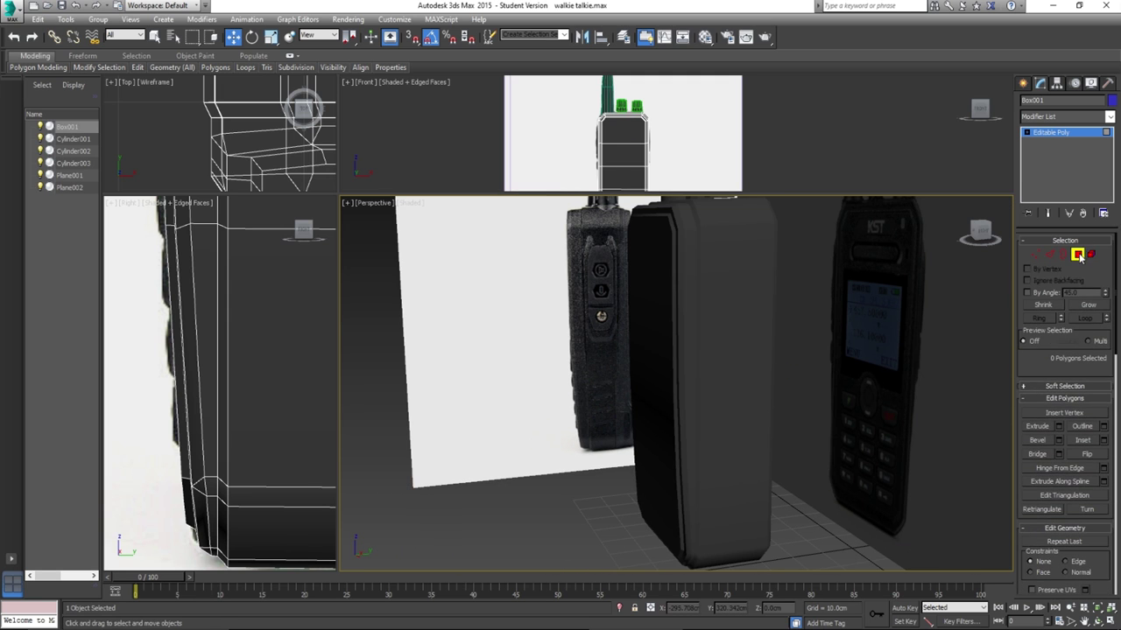
{"action": "left_click", "coordinate": [1079, 255]}
{"action": "middle_click_drag", "start_coordinate": [666, 411], "coordinate": [639, 412], "text": "alt"}
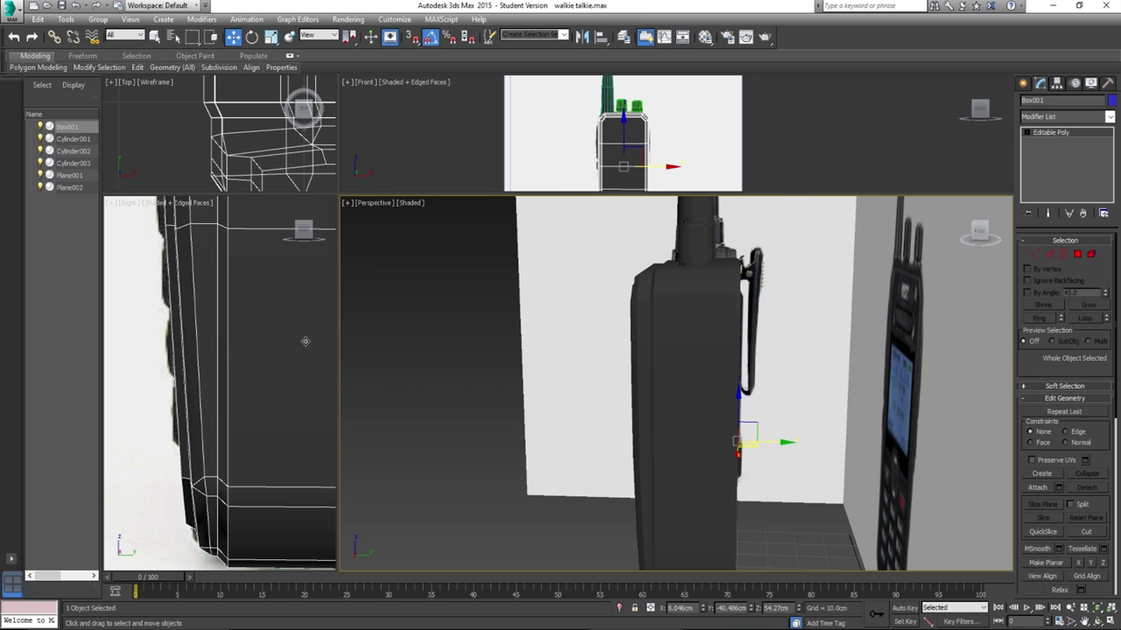
{"action": "scroll", "coordinate": [305, 342], "scroll_direction": "down", "scroll_amount": 5}
{"action": "key", "text": "alt+x"}
{"action": "scroll", "coordinate": [196, 424], "scroll_direction": "up", "scroll_amount": 6}
{"action": "middle_click_drag", "start_coordinate": [195, 424], "coordinate": [277, 326]}
{"action": "left_click", "coordinate": [1036, 256]}
{"action": "scroll", "coordinate": [206, 285], "scroll_direction": "down", "scroll_amount": 1}
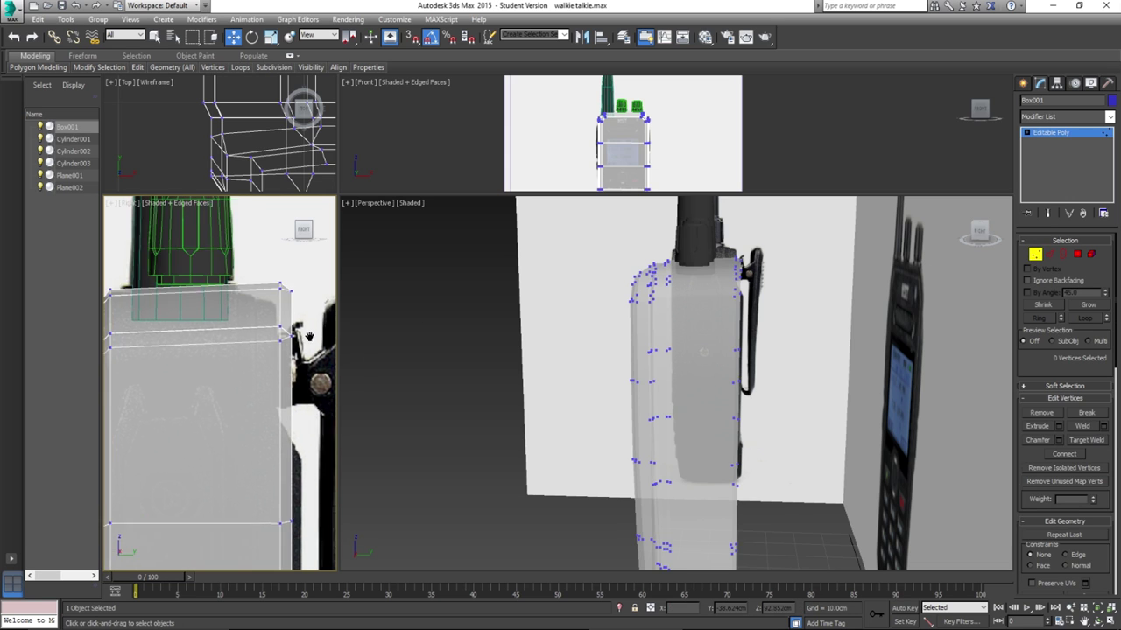
Select all vertices along the body's rear edge in the side view, from bottom to top.
{"action": "middle_click_drag", "start_coordinate": [221, 289], "coordinate": [266, 306]}
{"action": "scroll", "coordinate": [254, 368], "scroll_direction": "down", "scroll_amount": 2}
{"action": "middle_click_drag", "start_coordinate": [245, 390], "coordinate": [233, 318]}
{"action": "scroll", "coordinate": [239, 306], "scroll_direction": "down", "scroll_amount": 2}
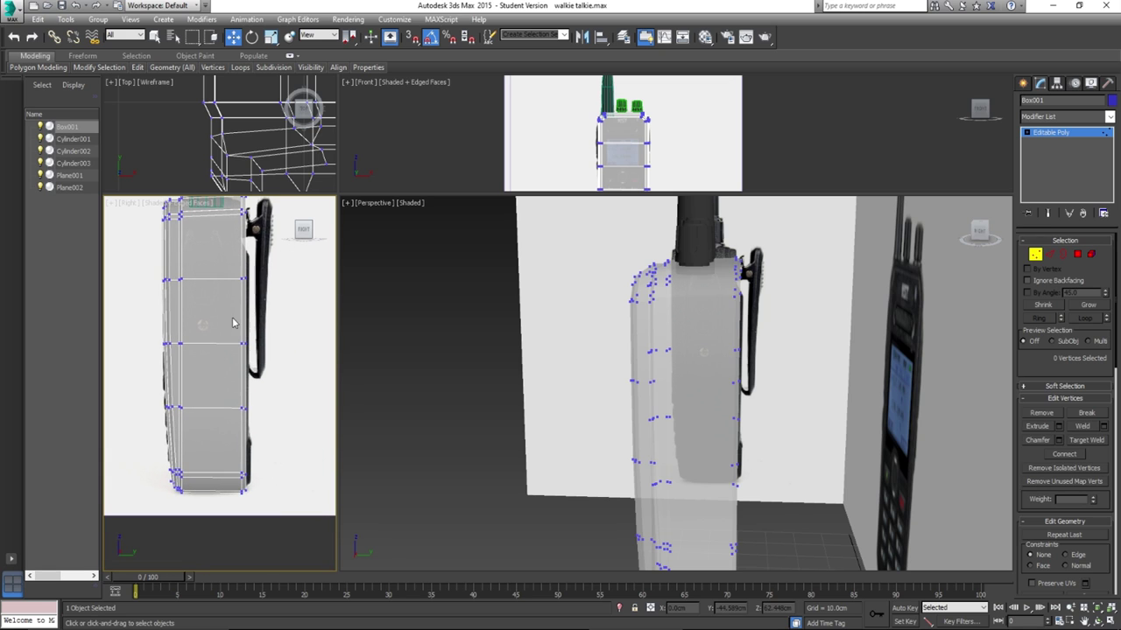
{"action": "middle_click_drag", "start_coordinate": [265, 490], "coordinate": [280, 535]}
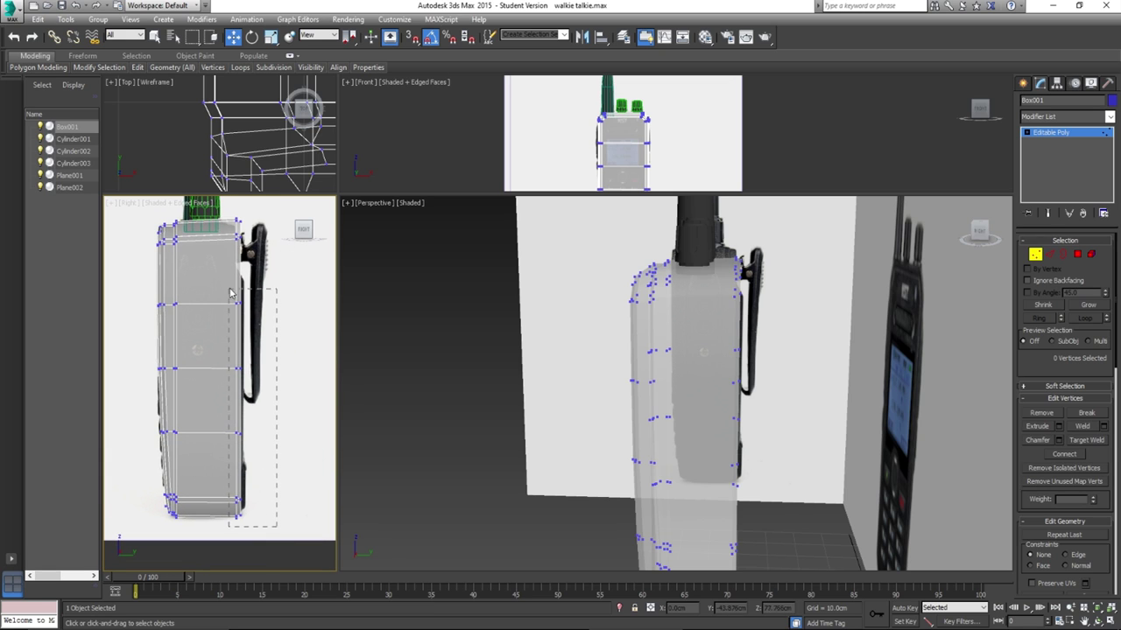
{"action": "left_click_drag", "start_coordinate": [228, 207], "coordinate": [229, 208]}
Move the selected rear vertices toward the front, to about Y -48.37 cm, exposing the back part of the side reference.
{"action": "scroll", "coordinate": [268, 379], "scroll_direction": "up", "scroll_amount": 6}
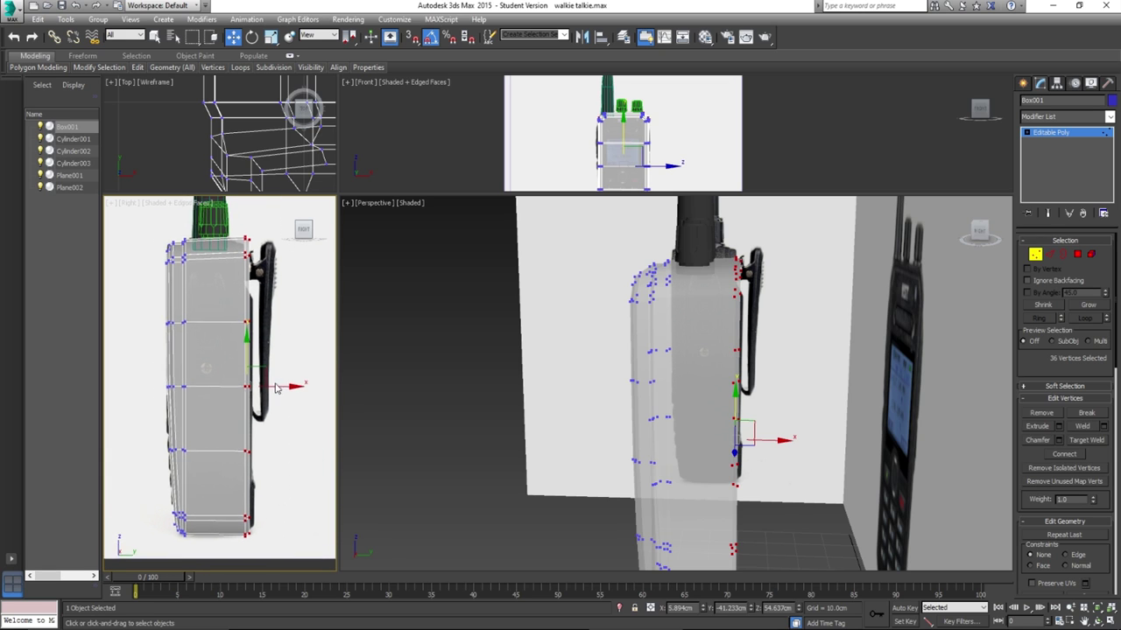
{"action": "left_click_drag", "start_coordinate": [257, 384], "coordinate": [181, 382]}
{"action": "scroll", "coordinate": [212, 360], "scroll_direction": "down", "scroll_amount": 3}
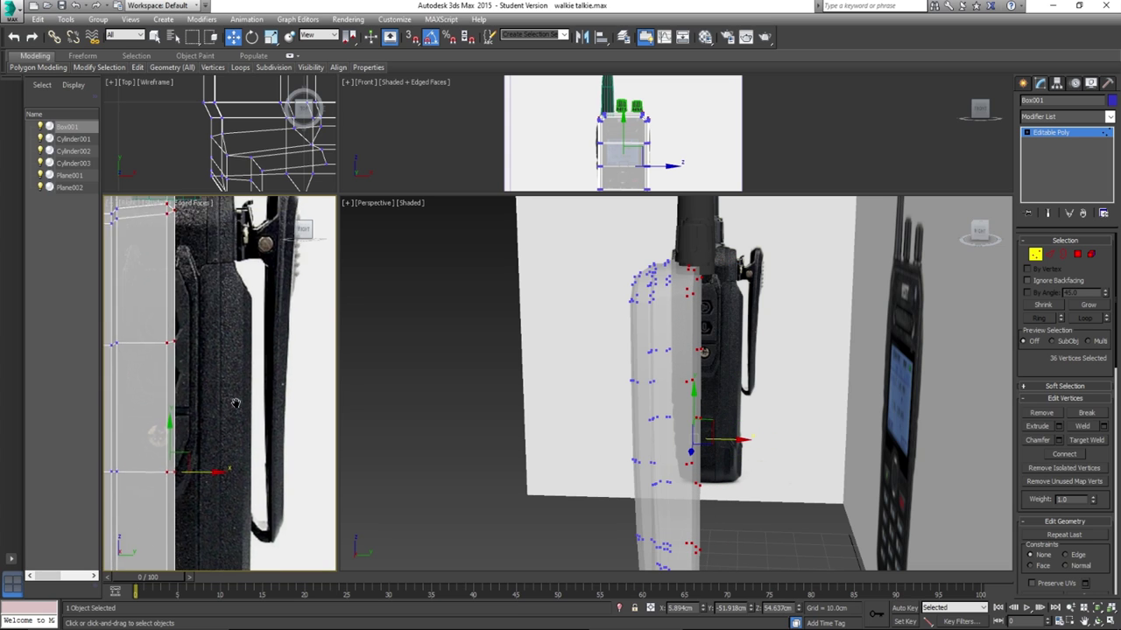
{"action": "left_click_drag", "start_coordinate": [225, 453], "coordinate": [234, 337]}
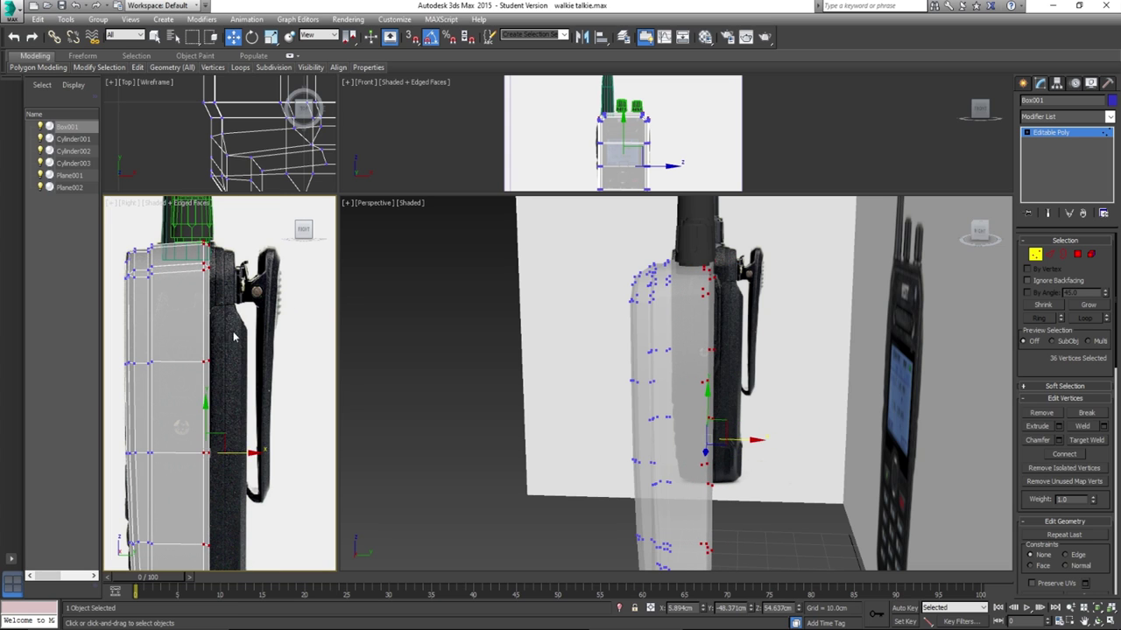
Examine the rear edge against the seams and back contour of the side reference, from the top to the bottom corner.
{"action": "scroll", "coordinate": [226, 254], "scroll_direction": "up", "scroll_amount": 4}
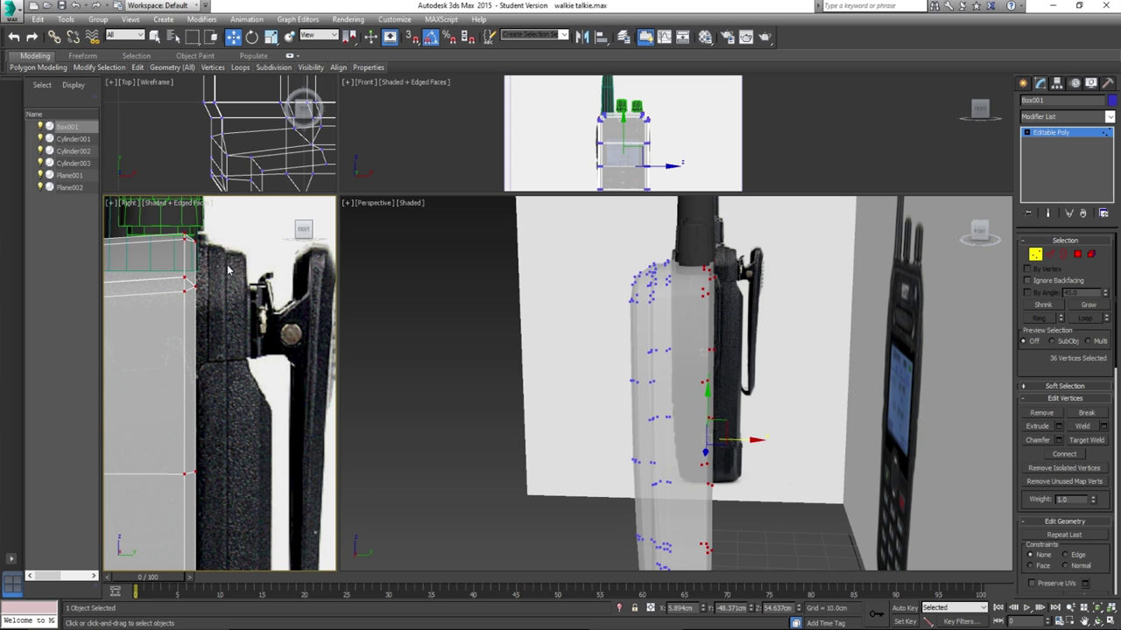
{"action": "middle_click_drag", "start_coordinate": [244, 416], "coordinate": [235, 390]}
{"action": "scroll", "coordinate": [210, 385], "scroll_direction": "down", "scroll_amount": 4}
{"action": "middle_click_drag", "start_coordinate": [207, 455], "coordinate": [210, 347]}
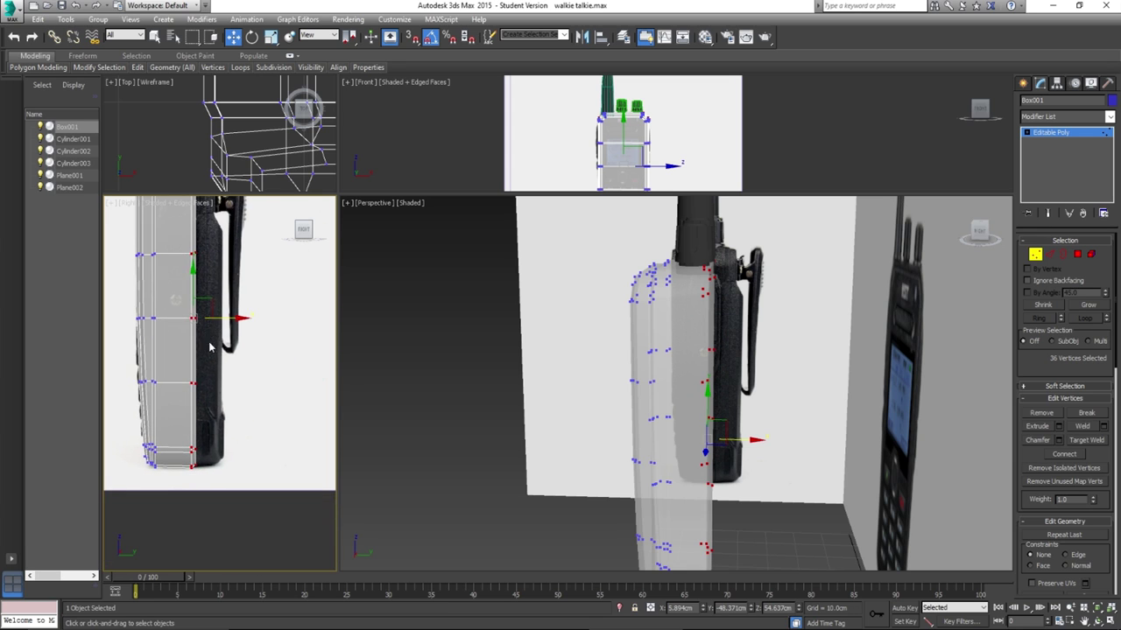
{"action": "scroll", "coordinate": [200, 366], "scroll_direction": "up", "scroll_amount": 3}
{"action": "middle_click_drag", "start_coordinate": [198, 298], "coordinate": [203, 431]}
{"action": "middle_click_drag", "start_coordinate": [218, 263], "coordinate": [216, 287]}
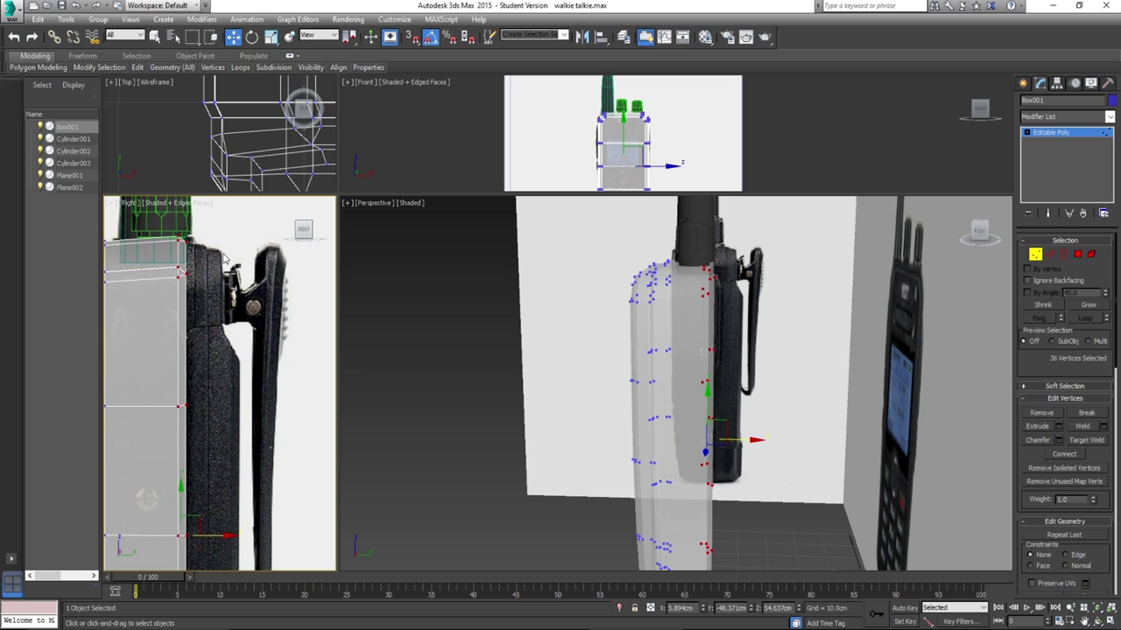
{"action": "scroll", "coordinate": [219, 315], "scroll_direction": "down", "scroll_amount": 2}
{"action": "middle_click_drag", "start_coordinate": [233, 437], "coordinate": [210, 251]}
{"action": "middle_click_drag", "start_coordinate": [197, 201], "coordinate": [182, 218]}
{"action": "scroll", "coordinate": [197, 378], "scroll_direction": "up", "scroll_amount": 5}
{"action": "scroll", "coordinate": [178, 366], "scroll_direction": "down", "scroll_amount": 5}
{"action": "middle_click_drag", "start_coordinate": [182, 508], "coordinate": [192, 376]}
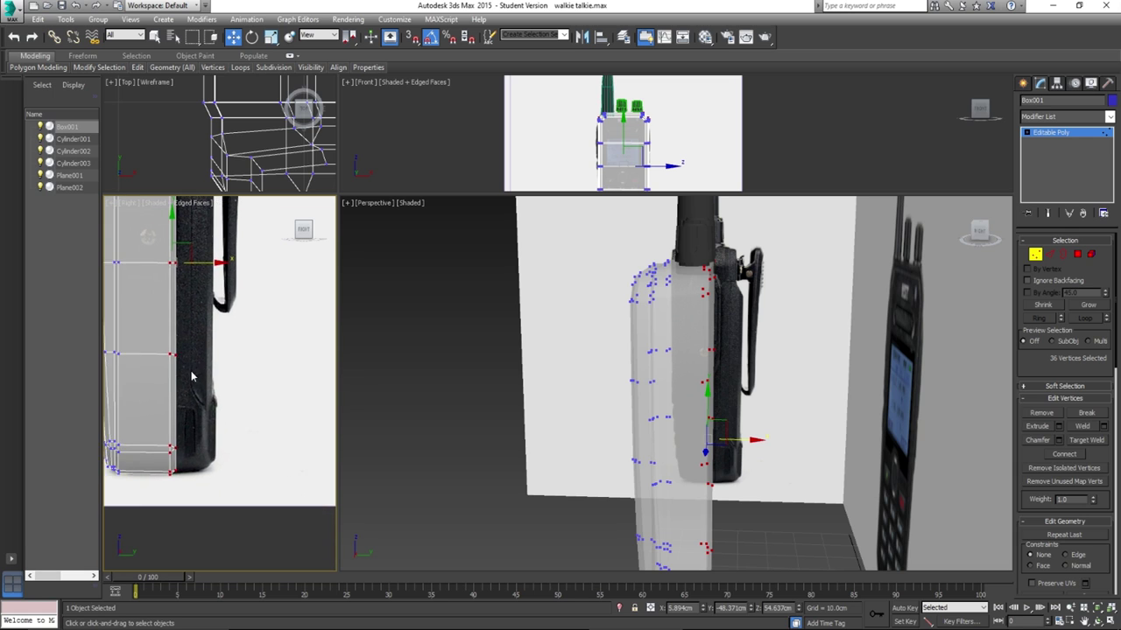
{"action": "scroll", "coordinate": [193, 354], "scroll_direction": "up", "scroll_amount": 2}
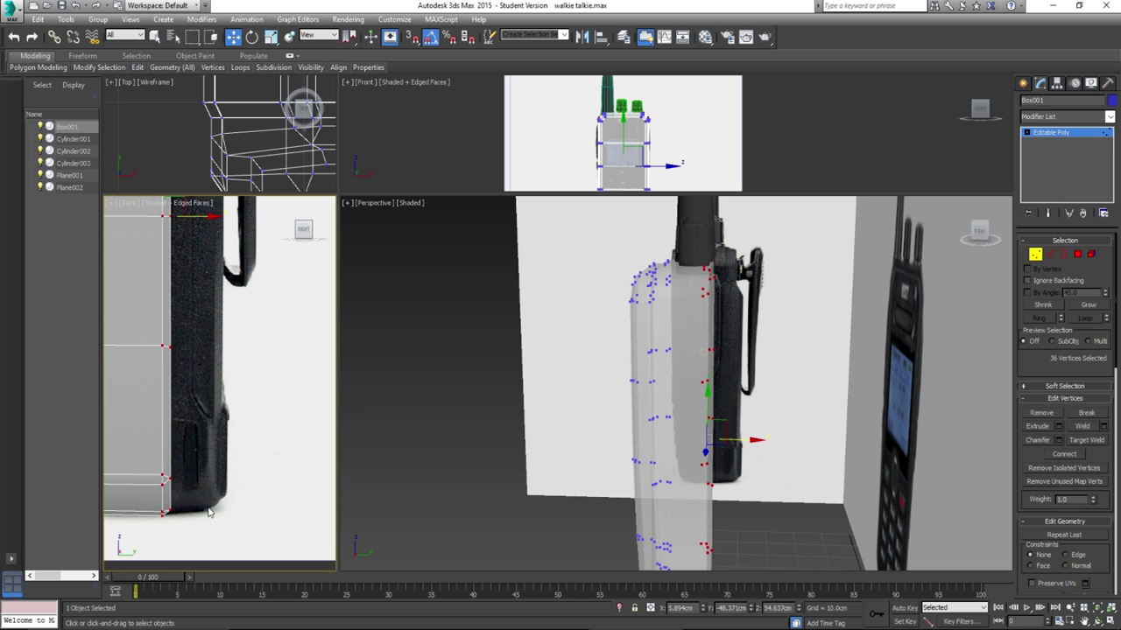
Move the selected rear vertices toward the back, to about Y -43.05 cm, following the side reference.
{"action": "scroll", "coordinate": [200, 477], "scroll_direction": "down", "scroll_amount": 2}
{"action": "middle_click_drag", "start_coordinate": [187, 387], "coordinate": [187, 568]}
{"action": "left_click_drag", "start_coordinate": [208, 474], "coordinate": [231, 474]}
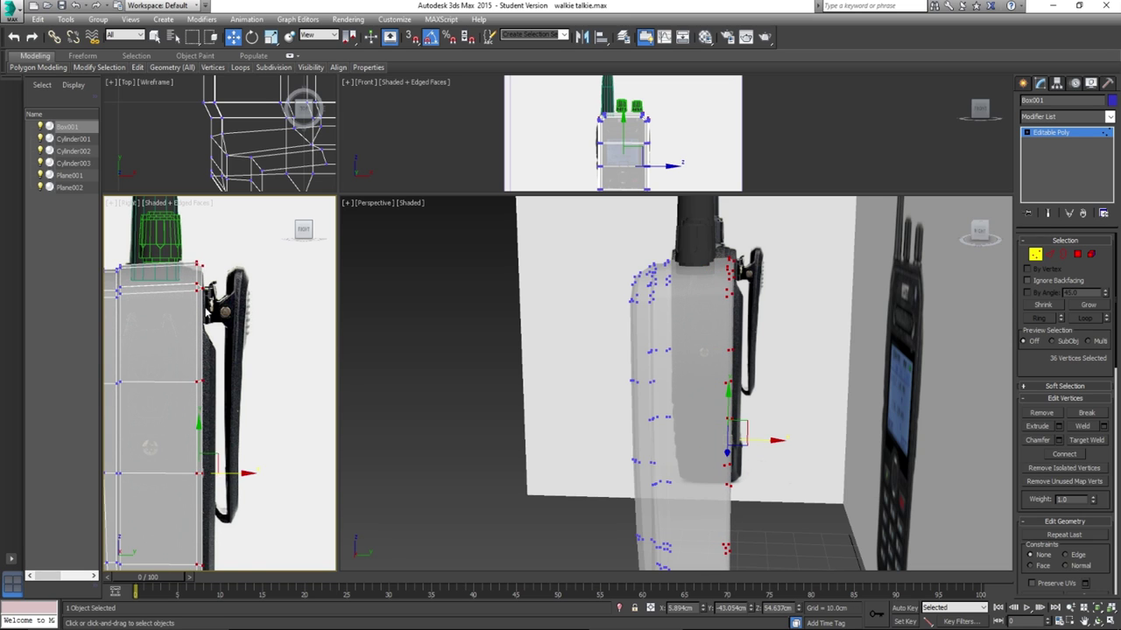
Try lowering the body's top rear corner vertices to about Z 94.21 cm to follow the side reference.
{"action": "scroll", "coordinate": [219, 359], "scroll_direction": "up", "scroll_amount": 3}
{"action": "left_click_drag", "start_coordinate": [228, 407], "coordinate": [227, 408]}
{"action": "left_click_drag", "start_coordinate": [213, 303], "coordinate": [223, 320]}
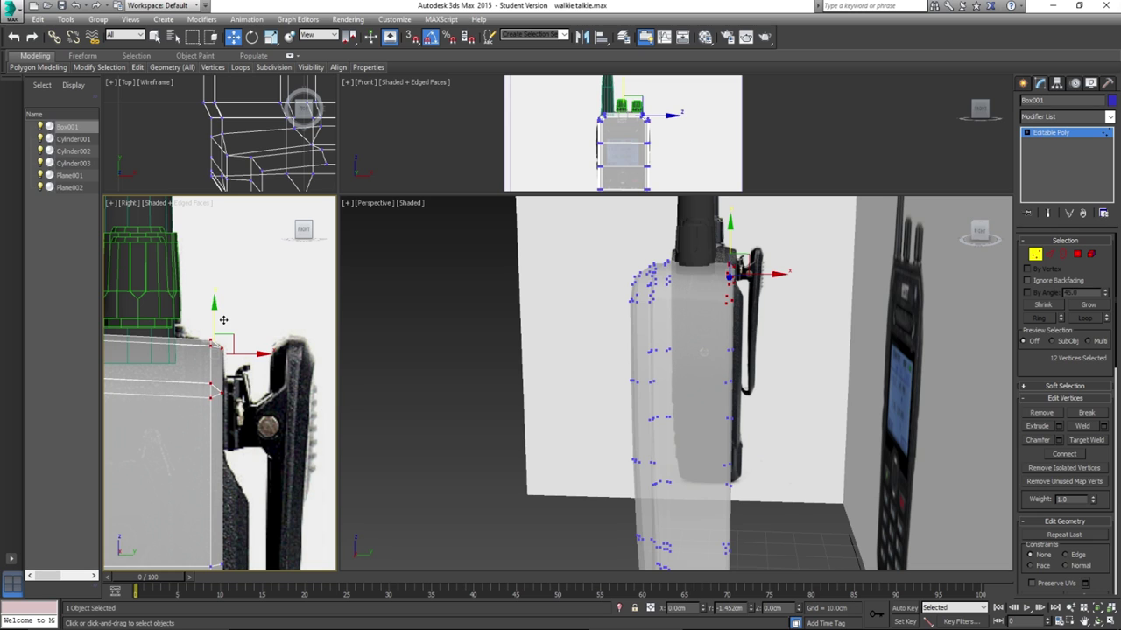
{"action": "scroll", "coordinate": [191, 403], "scroll_direction": "down", "scroll_amount": 5}
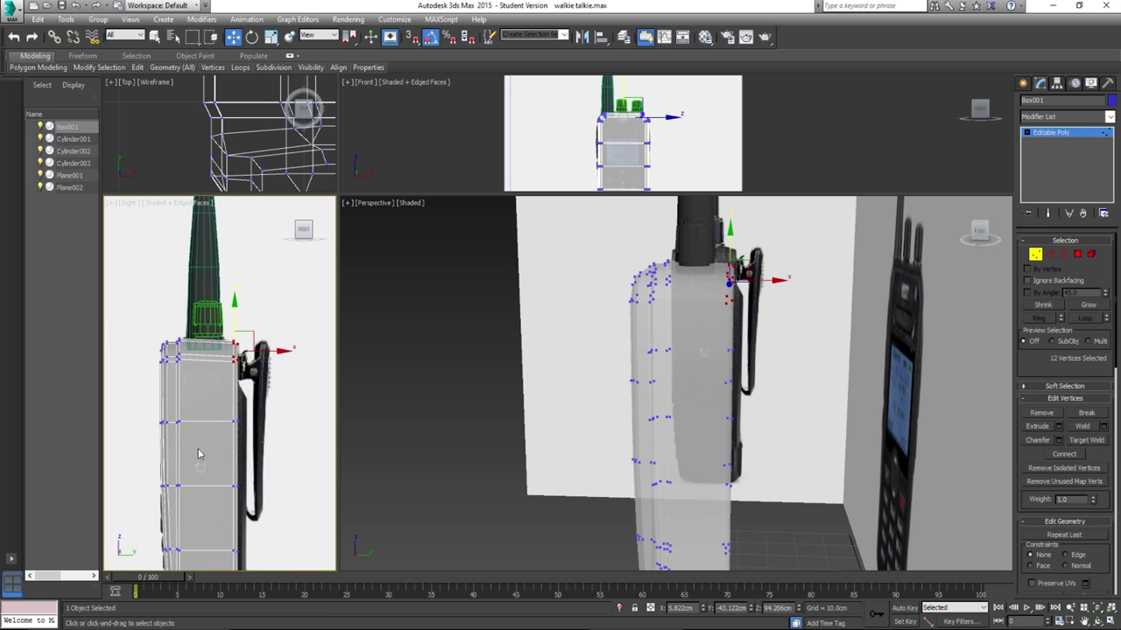
{"action": "scroll", "coordinate": [242, 348], "scroll_direction": "up", "scroll_amount": 4}
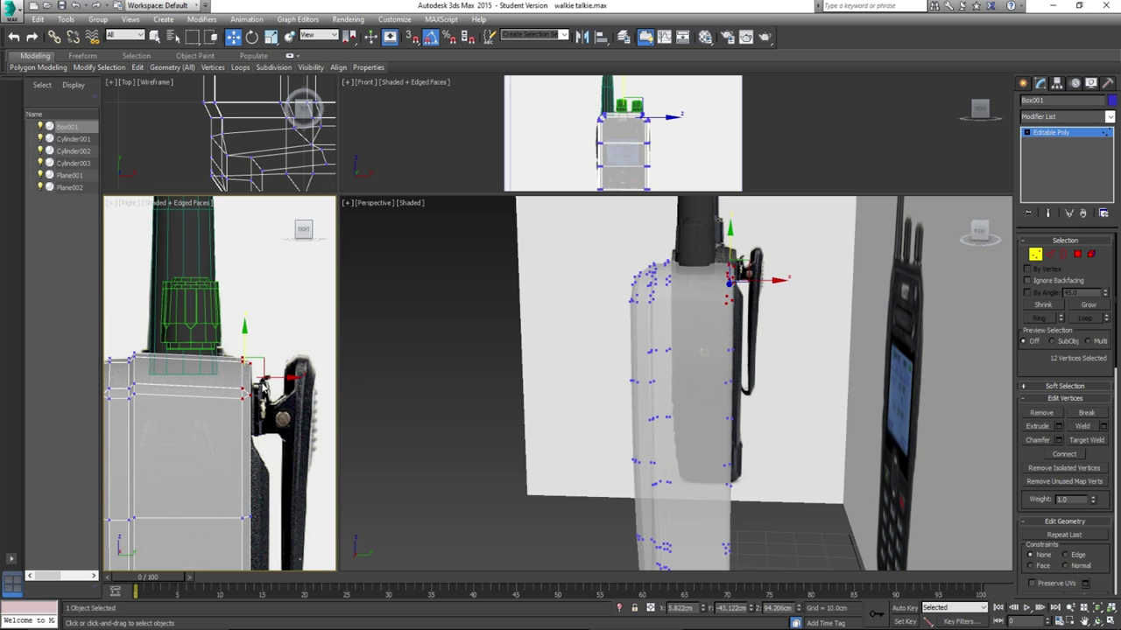
{"action": "left_click_drag", "start_coordinate": [261, 387], "coordinate": [261, 377]}
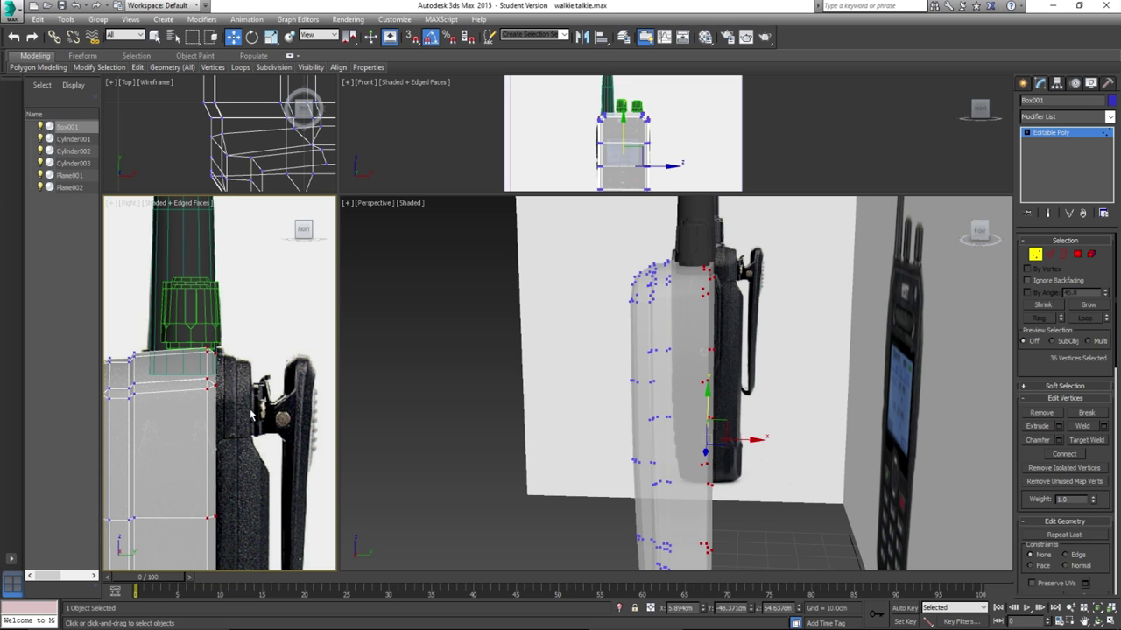
Select all vertices along the body's rear edge and move them toward the back, to about Y -43.15 cm.
{"action": "scroll", "coordinate": [251, 416], "scroll_direction": "down", "scroll_amount": 5}
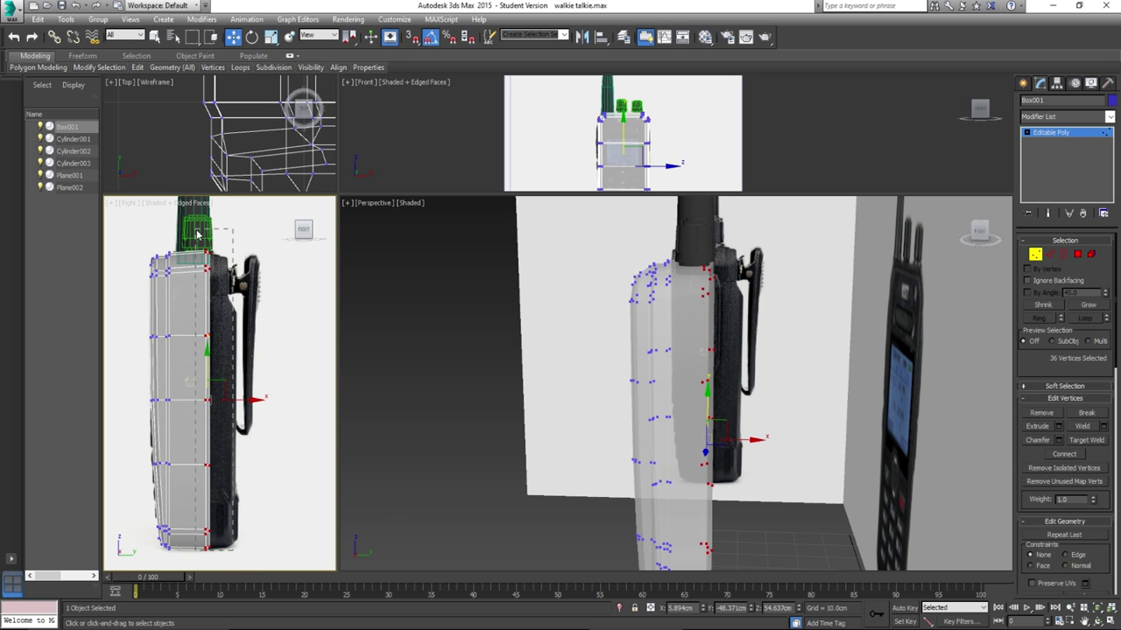
{"action": "scroll", "coordinate": [185, 300], "scroll_direction": "up", "scroll_amount": 2}
{"action": "left_click_drag", "start_coordinate": [252, 441], "coordinate": [274, 452]}
Lower the top rear corner vertices to about Z 94.14 cm so the body's top slopes down along the side reference.
{"action": "middle_click_drag", "start_coordinate": [245, 238], "coordinate": [247, 316]}
{"action": "scroll", "coordinate": [247, 317], "scroll_direction": "up", "scroll_amount": 2}
{"action": "left_click_drag", "start_coordinate": [232, 289], "coordinate": [257, 310]}
{"action": "middle_click_drag", "start_coordinate": [174, 328], "coordinate": [197, 341]}
{"action": "scroll", "coordinate": [196, 342], "scroll_direction": "up", "scroll_amount": 2}
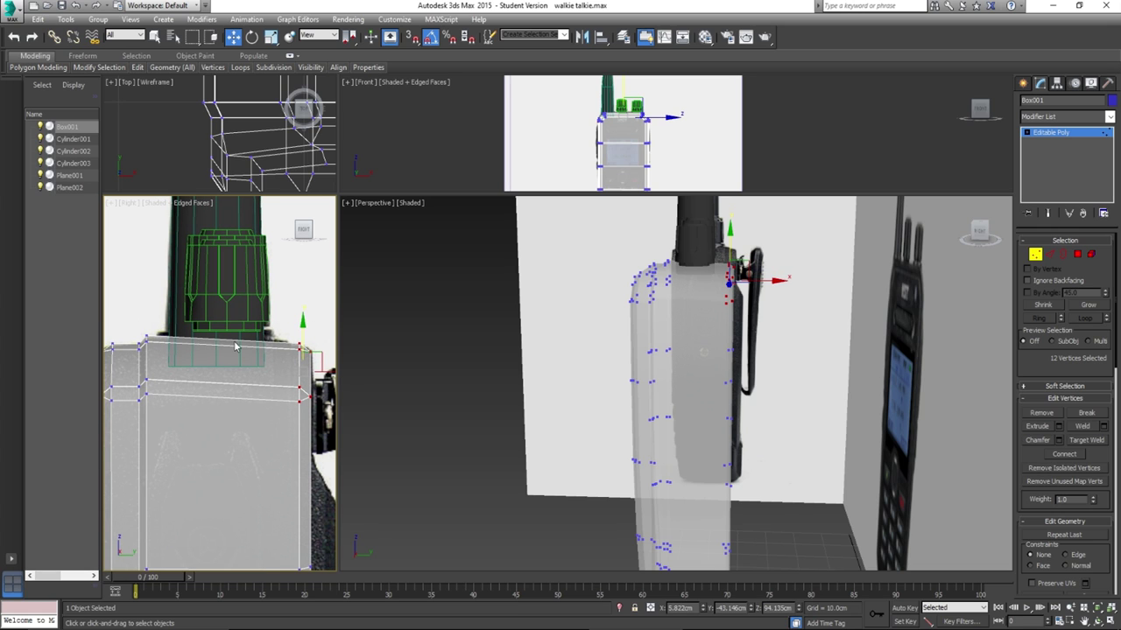
Adjust the body's bottom rear corner vertices to about Z 13.62 cm, following the side reference's lower corner.
{"action": "middle_click_drag", "start_coordinate": [297, 352], "coordinate": [236, 302]}
{"action": "scroll", "coordinate": [235, 302], "scroll_direction": "down", "scroll_amount": 4}
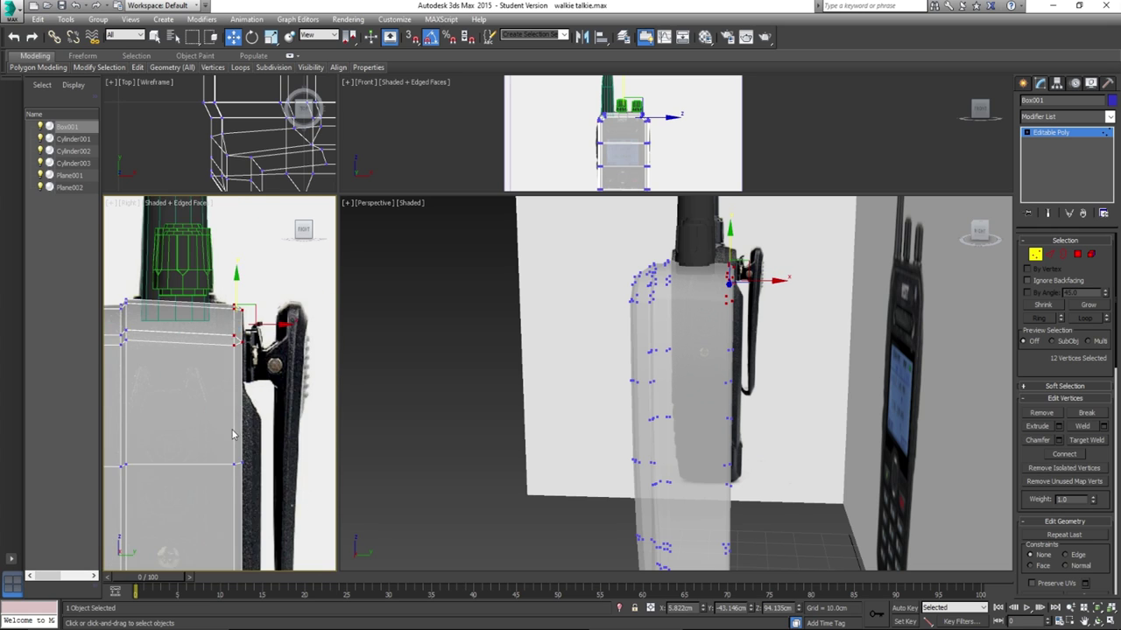
{"action": "middle_click_drag", "start_coordinate": [235, 400], "coordinate": [229, 328]}
{"action": "middle_click_drag", "start_coordinate": [223, 468], "coordinate": [227, 393]}
{"action": "scroll", "coordinate": [231, 465], "scroll_direction": "up", "scroll_amount": 4}
{"action": "left_click_drag", "start_coordinate": [245, 489], "coordinate": [255, 405]}
{"action": "key", "text": "ctrl+z"}
Examine the adjusted rear edge against the side reference from the top corner down to the bottom corner.
{"action": "middle_click_drag", "start_coordinate": [171, 418], "coordinate": [230, 452]}
{"action": "middle_click_drag", "start_coordinate": [230, 391], "coordinate": [228, 470]}
{"action": "scroll", "coordinate": [227, 470], "scroll_direction": "down", "scroll_amount": 4}
{"action": "middle_click_drag", "start_coordinate": [240, 353], "coordinate": [230, 473]}
{"action": "middle_click_drag", "start_coordinate": [200, 370], "coordinate": [205, 420]}
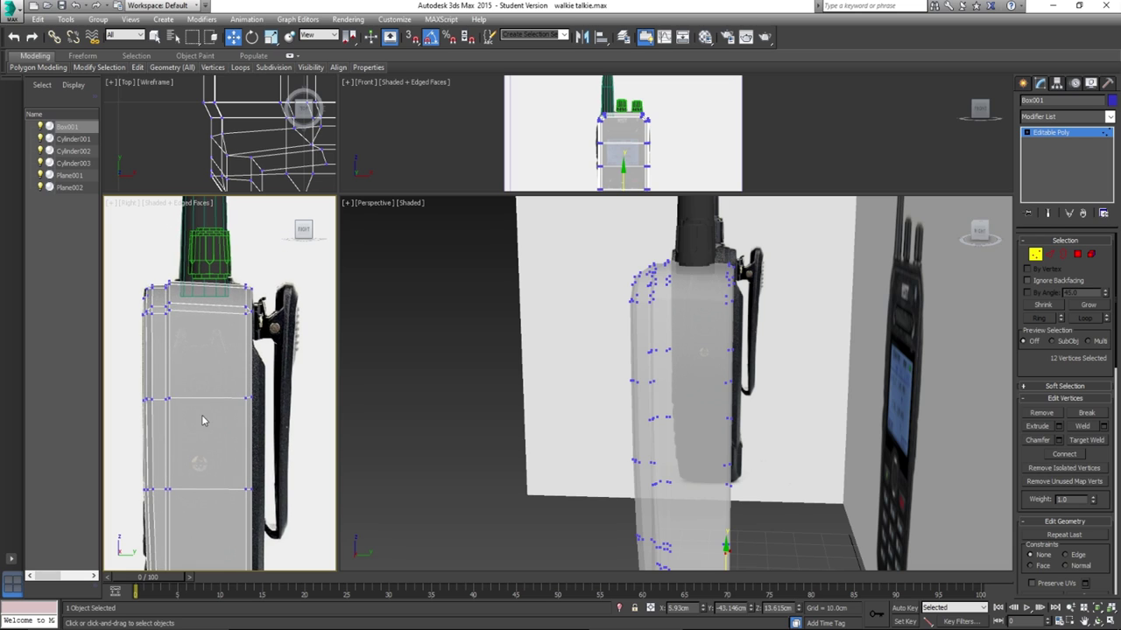
{"action": "scroll", "coordinate": [261, 455], "scroll_direction": "down", "scroll_amount": 4}
{"action": "middle_click_drag", "start_coordinate": [261, 456], "coordinate": [229, 359]}
{"action": "middle_click_drag", "start_coordinate": [229, 493], "coordinate": [227, 453]}
{"action": "scroll", "coordinate": [227, 453], "scroll_direction": "up", "scroll_amount": 2}
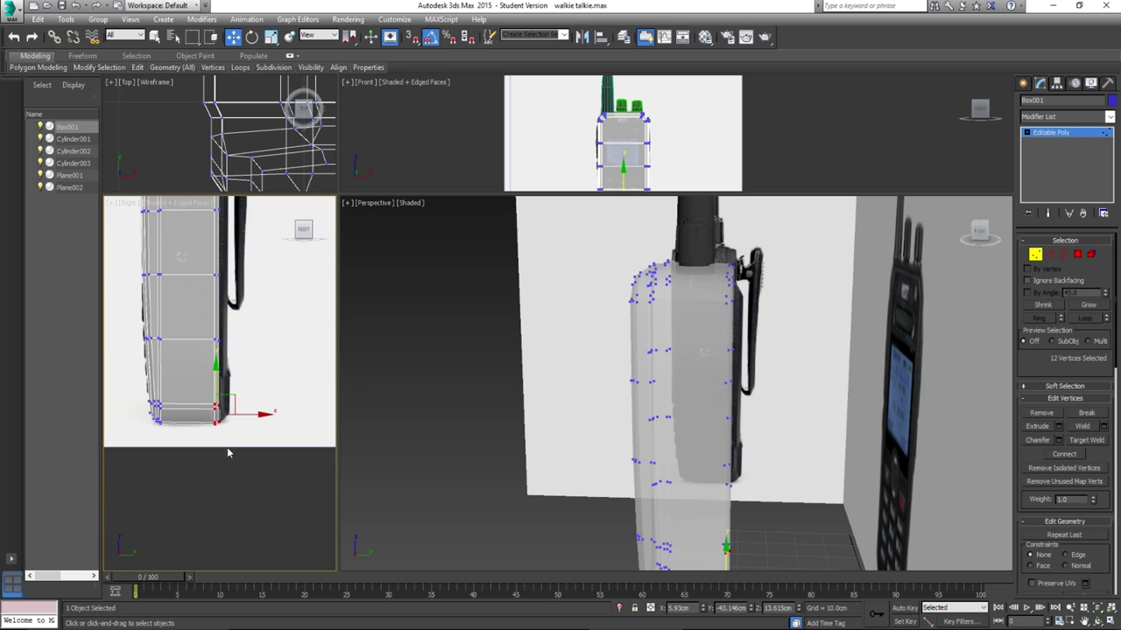
{"action": "key", "text": "ctrl+z"}
{"action": "middle_click_drag", "start_coordinate": [189, 356], "coordinate": [203, 419]}
{"action": "scroll", "coordinate": [204, 419], "scroll_direction": "down", "scroll_amount": 2}
{"action": "middle_click_drag", "start_coordinate": [205, 293], "coordinate": [228, 360]}
Connect the front-to-back edges on the body's sides with 1 segment at slide -60, adding a vertical loop near the rear.
{"action": "left_click", "coordinate": [1048, 254]}
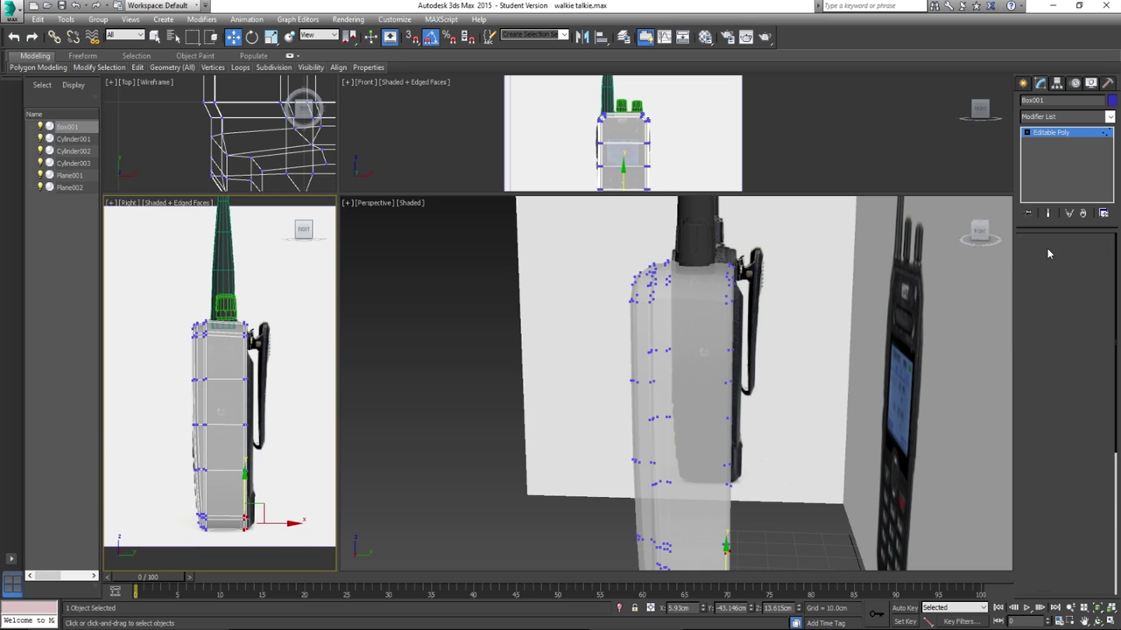
{"action": "left_click_drag", "start_coordinate": [227, 541], "coordinate": [231, 549]}
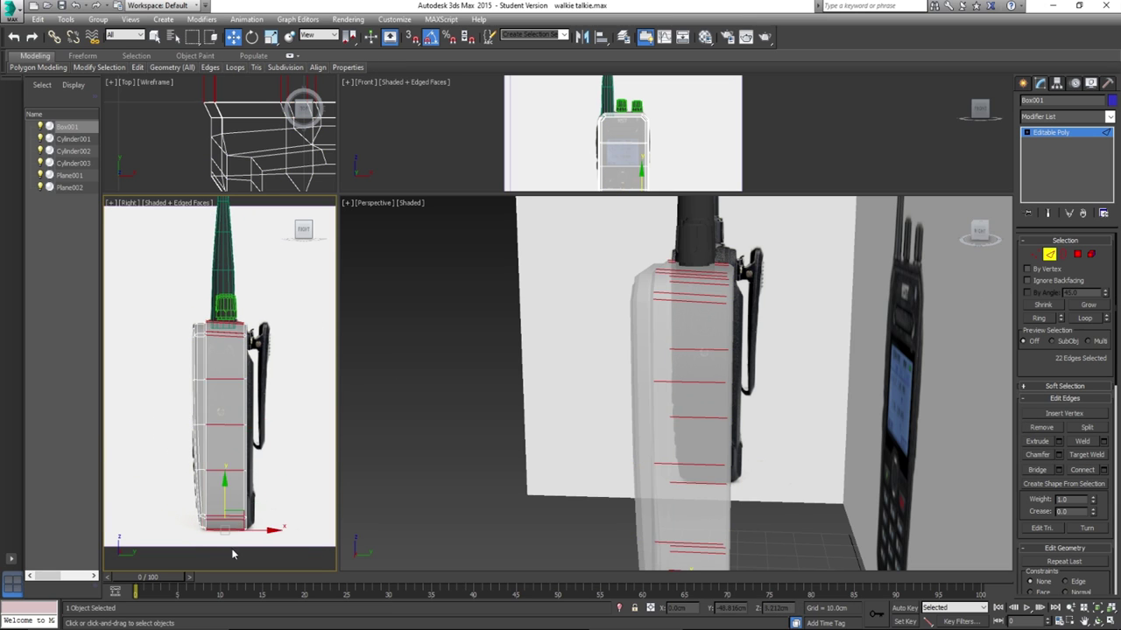
{"action": "middle_click_drag", "start_coordinate": [231, 548], "coordinate": [235, 506]}
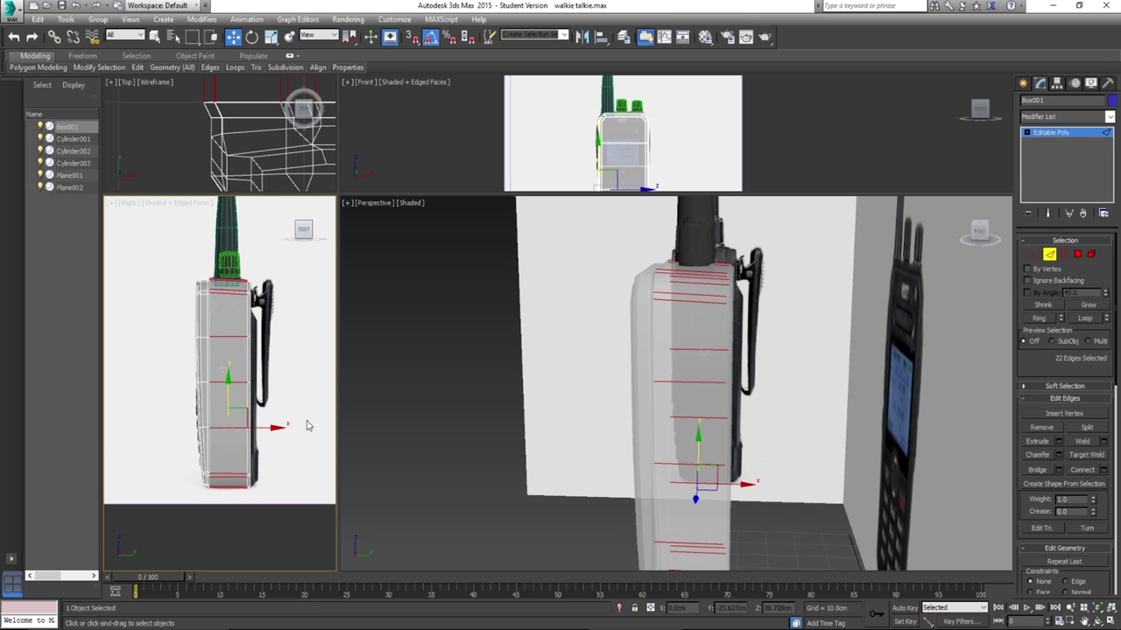
{"action": "left_click", "coordinate": [1104, 470]}
{"action": "left_click_drag", "start_coordinate": [225, 426], "coordinate": [345, 69]}
{"action": "scroll", "coordinate": [264, 221], "scroll_direction": "up", "scroll_amount": 2}
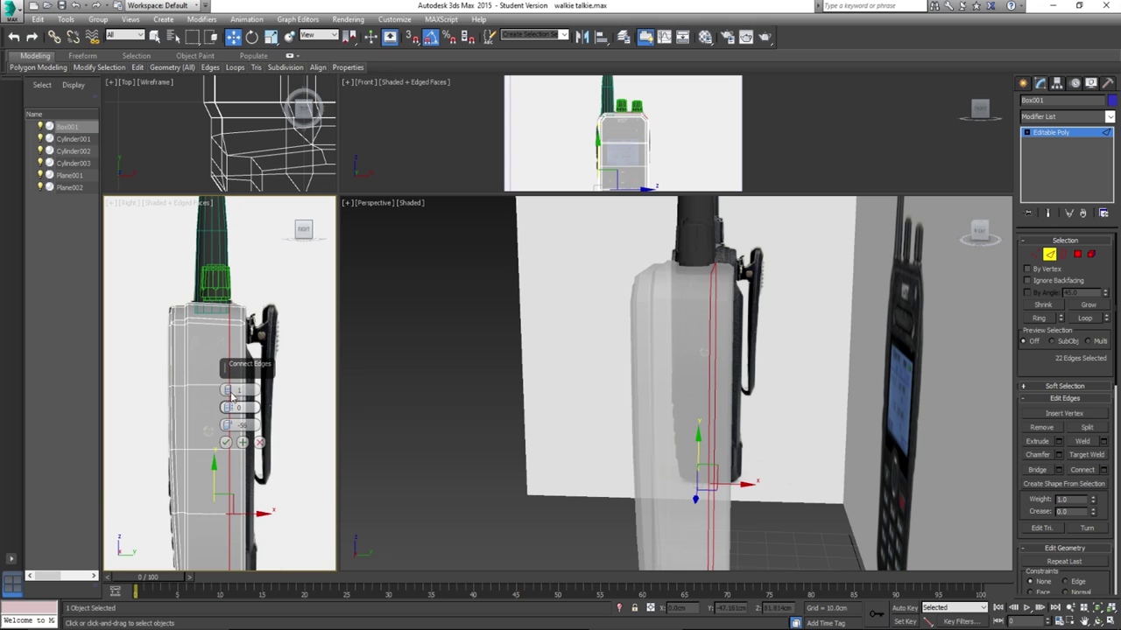
{"action": "scroll", "coordinate": [210, 339], "scroll_direction": "up", "scroll_amount": 2}
{"action": "left_click_drag", "start_coordinate": [229, 426], "coordinate": [235, 433]}
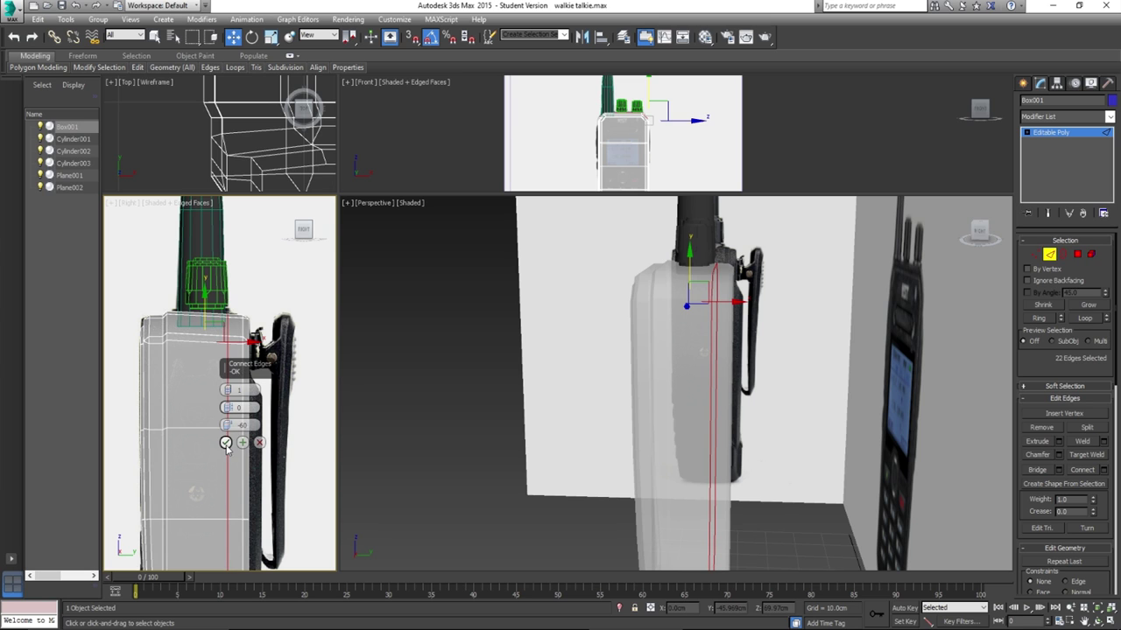
{"action": "left_click", "coordinate": [226, 442]}
Move the new loop's top vertices so the body's top edge runs flat before sloping down toward the rear.
{"action": "scroll", "coordinate": [219, 403], "scroll_direction": "up", "scroll_amount": 4}
{"action": "scroll", "coordinate": [215, 407], "scroll_direction": "down", "scroll_amount": 1}
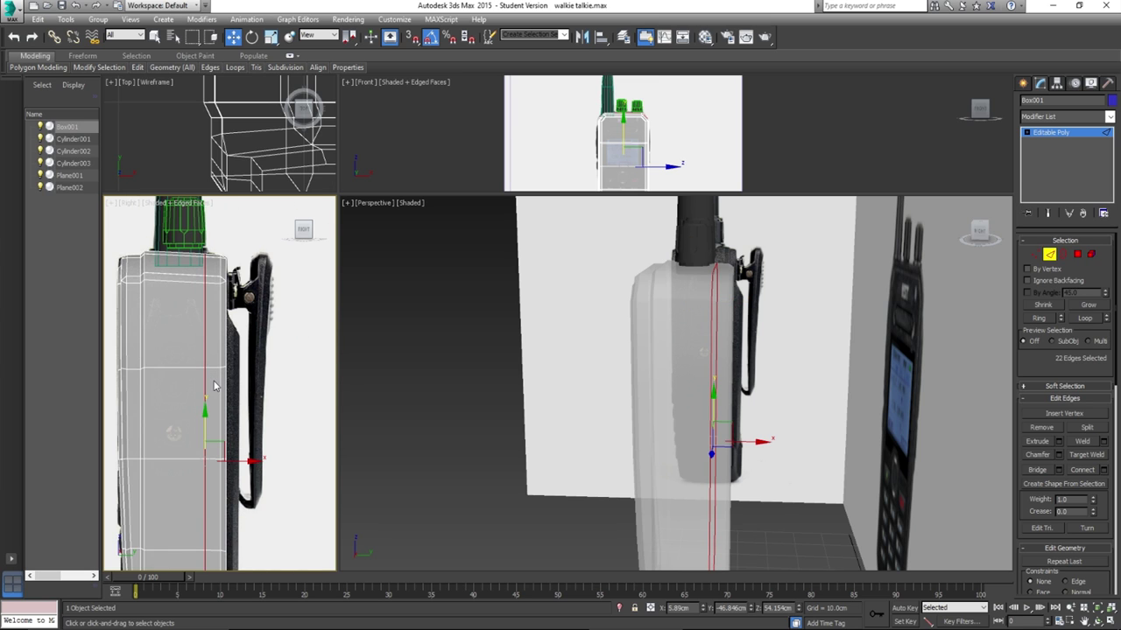
{"action": "left_click", "coordinate": [1035, 253]}
{"action": "scroll", "coordinate": [244, 381], "scroll_direction": "up", "scroll_amount": 4}
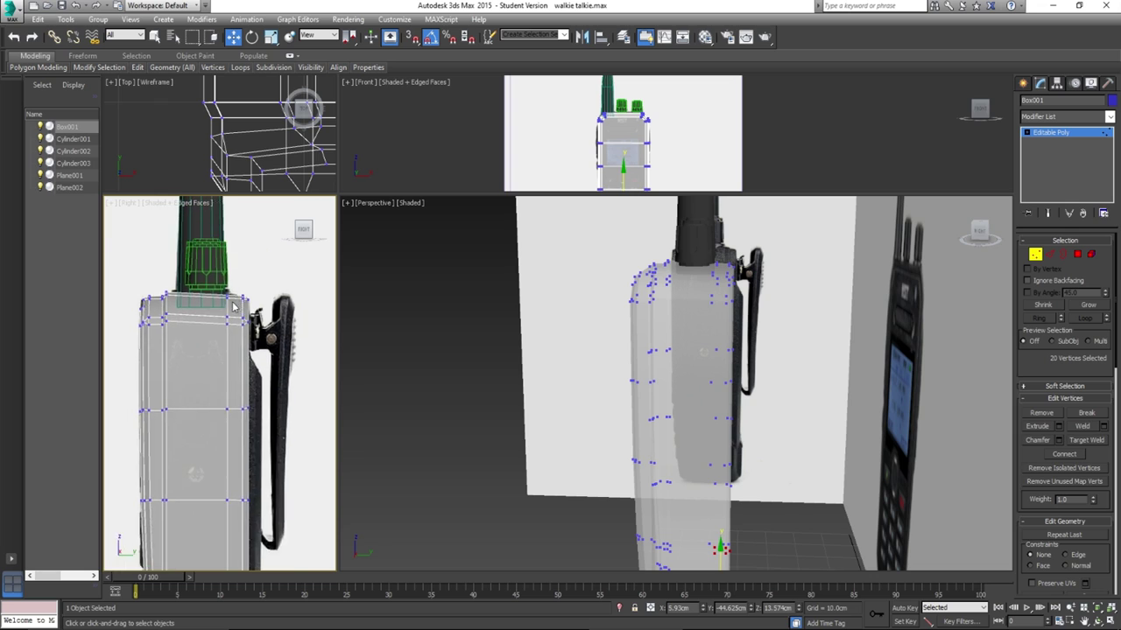
{"action": "left_click_drag", "start_coordinate": [225, 279], "coordinate": [225, 273]}
{"action": "middle_click_drag", "start_coordinate": [214, 297], "coordinate": [261, 287]}
{"action": "left_click", "coordinate": [263, 284]}
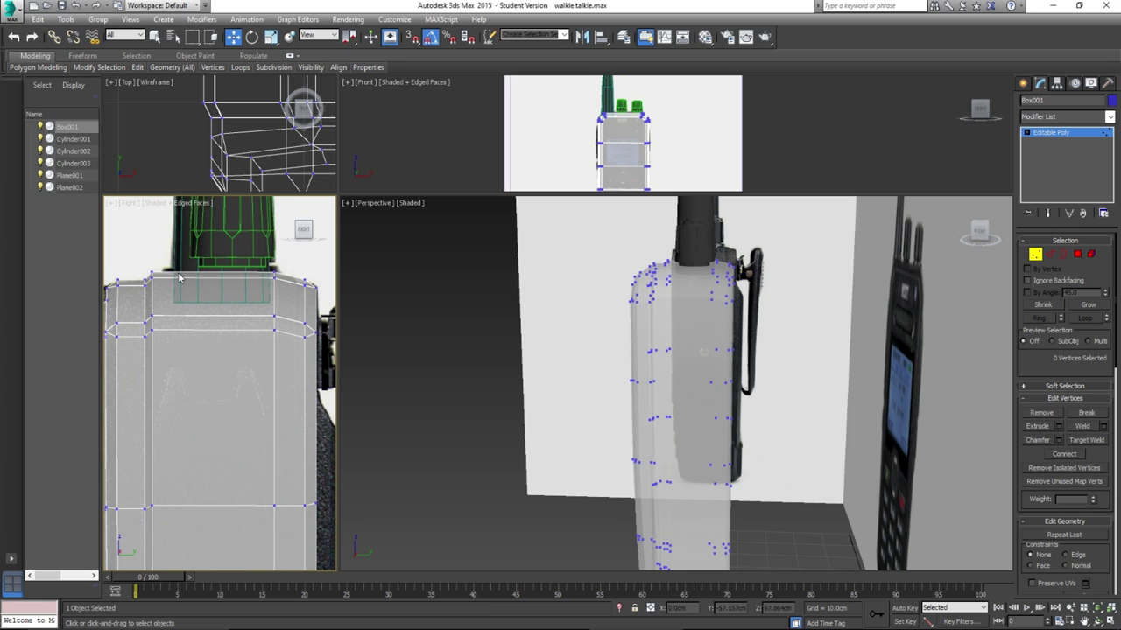
Move the whole body toward the front, to about Y -75.31 cm, to expose the side reference, and undo the move.
{"action": "left_click", "coordinate": [1034, 254]}
{"action": "scroll", "coordinate": [327, 446], "scroll_direction": "down", "scroll_amount": 5}
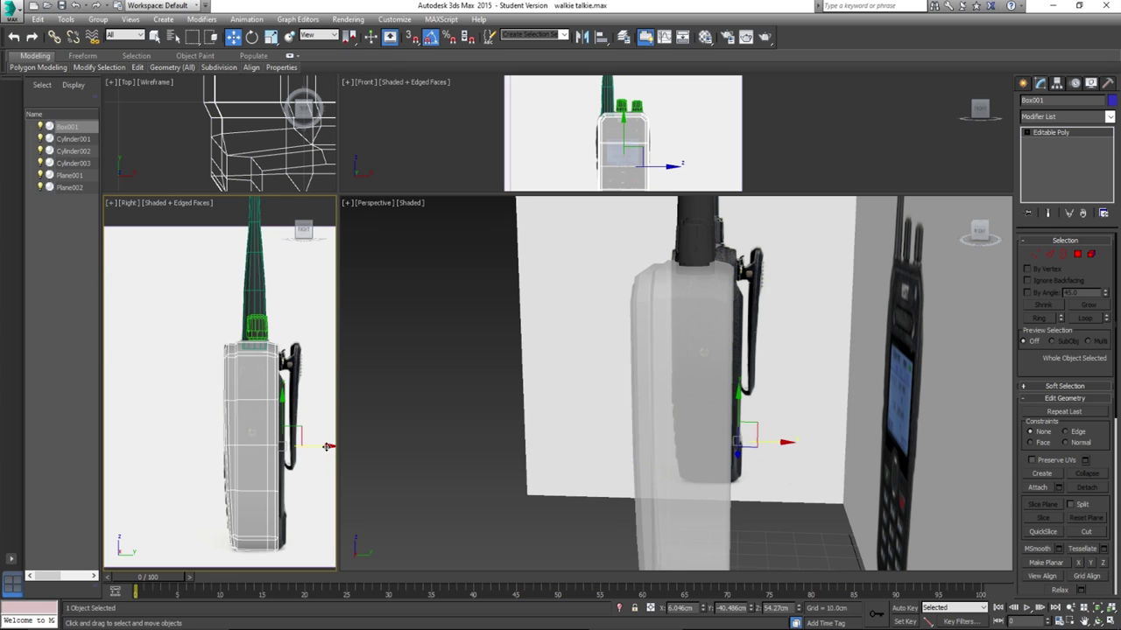
{"action": "left_click_drag", "start_coordinate": [327, 447], "coordinate": [248, 447]}
{"action": "scroll", "coordinate": [225, 315], "scroll_direction": "up", "scroll_amount": 5}
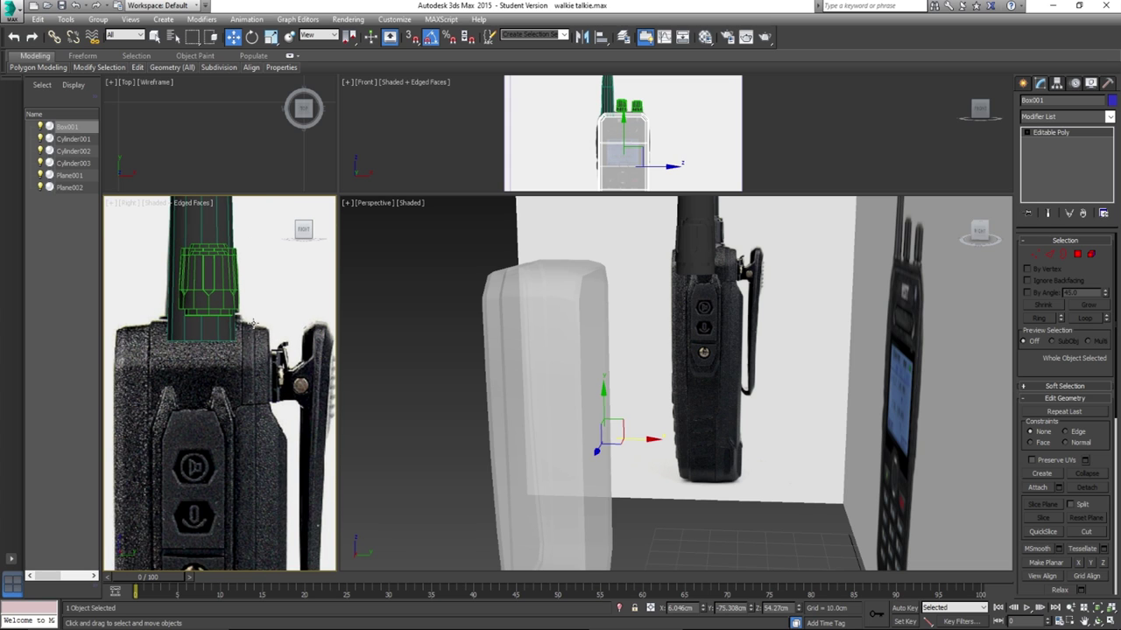
{"action": "key", "text": "ctrl+z"}
Examine the body's rear side profile against the reference in the side and perspective views.
{"action": "scroll", "coordinate": [226, 389], "scroll_direction": "down", "scroll_amount": 3}
{"action": "middle_click_drag", "start_coordinate": [226, 389], "coordinate": [193, 307]}
{"action": "middle_click_drag", "start_coordinate": [215, 490], "coordinate": [205, 325]}
{"action": "scroll", "coordinate": [204, 438], "scroll_direction": "up", "scroll_amount": 3}
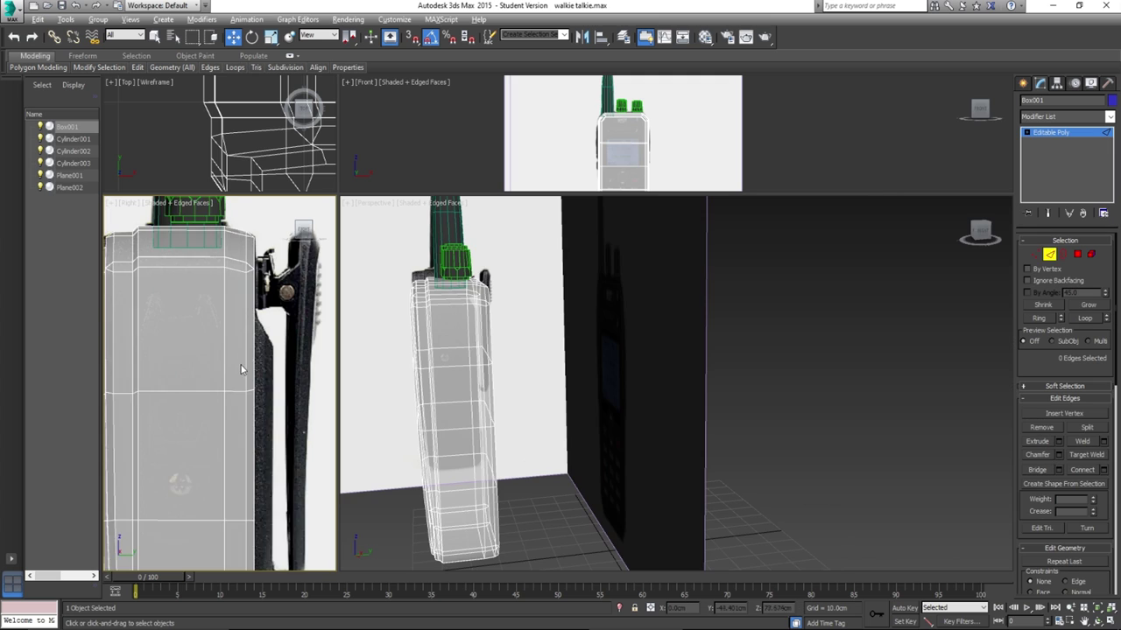
{"action": "middle_click_drag", "start_coordinate": [242, 367], "coordinate": [254, 388]}
{"action": "middle_click_drag", "start_coordinate": [253, 279], "coordinate": [249, 349]}
{"action": "scroll", "coordinate": [258, 423], "scroll_direction": "down", "scroll_amount": 3}
{"action": "middle_click_drag", "start_coordinate": [253, 504], "coordinate": [240, 357]}
{"action": "scroll", "coordinate": [236, 475], "scroll_direction": "up", "scroll_amount": 5}
{"action": "middle_click_drag", "start_coordinate": [217, 448], "coordinate": [223, 483]}
{"action": "middle_click_drag", "start_coordinate": [196, 423], "coordinate": [240, 470]}
{"action": "scroll", "coordinate": [243, 436], "scroll_direction": "down", "scroll_amount": 2}
{"action": "middle_click_drag", "start_coordinate": [485, 353], "coordinate": [466, 388]}
Select the body's rear vertices to check their fit against the side reference, and clear the selection.
{"action": "left_click", "coordinate": [1034, 253]}
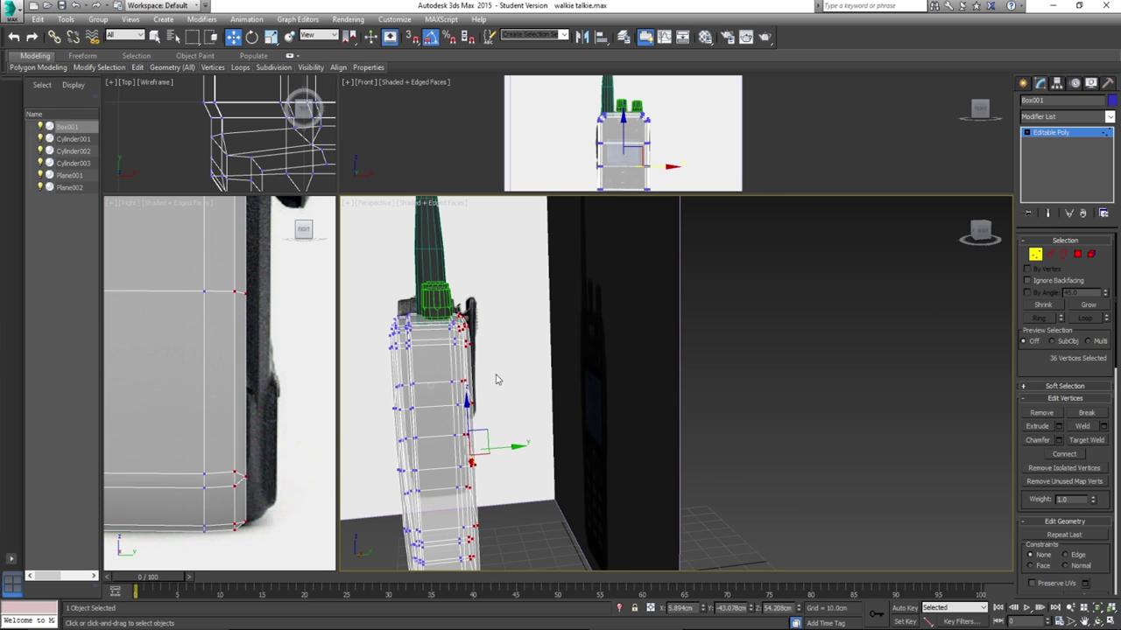
{"action": "scroll", "coordinate": [256, 450], "scroll_direction": "down", "scroll_amount": 5}
{"action": "middle_click_drag", "start_coordinate": [280, 413], "coordinate": [267, 464]}
{"action": "scroll", "coordinate": [262, 464], "scroll_direction": "up", "scroll_amount": 2}
{"action": "middle_click_drag", "start_coordinate": [228, 398], "coordinate": [225, 438]}
{"action": "scroll", "coordinate": [232, 359], "scroll_direction": "down", "scroll_amount": 1}
{"action": "scroll", "coordinate": [236, 468], "scroll_direction": "down", "scroll_amount": 2}
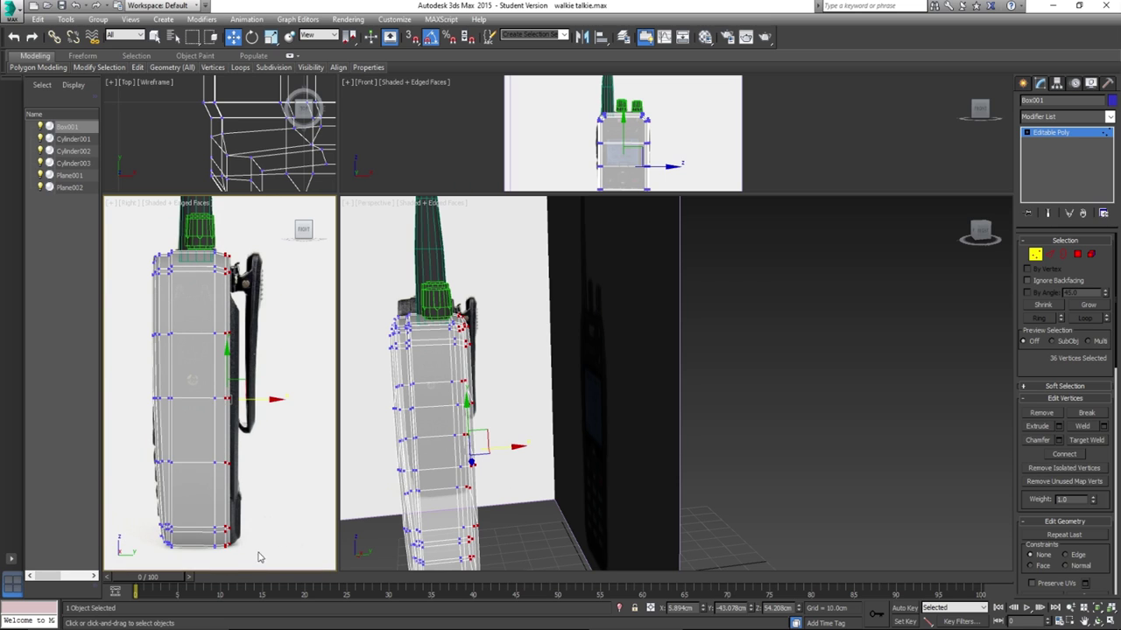
{"action": "left_click", "coordinate": [230, 248]}
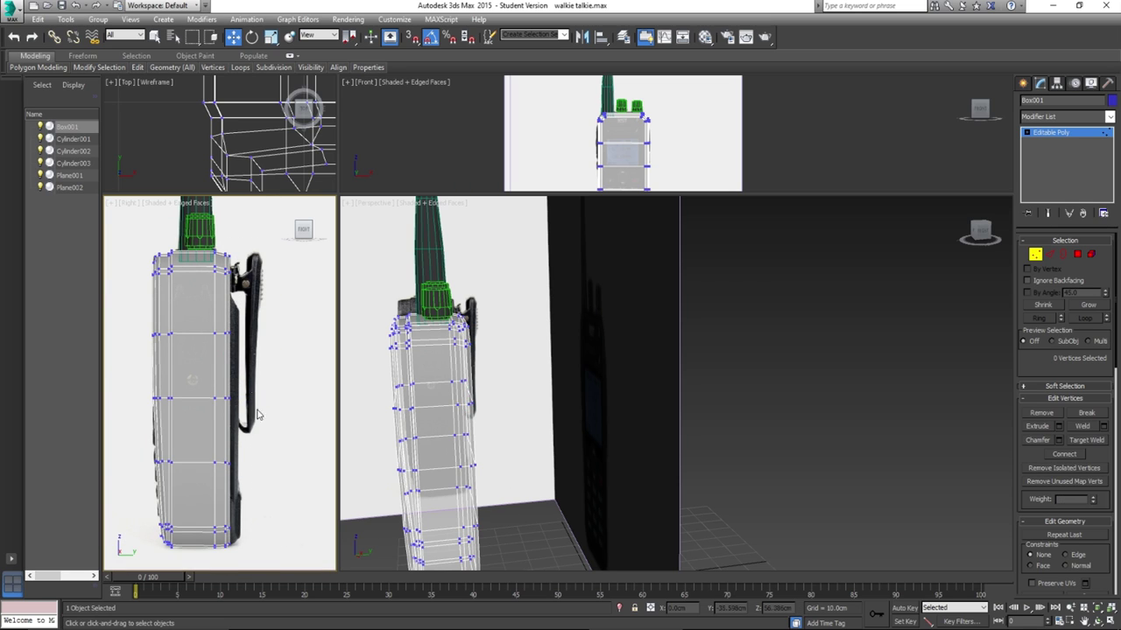
Select the outermost column of rear vertices and delete them, opening the back of the body.
{"action": "left_click_drag", "start_coordinate": [220, 285], "coordinate": [229, 253]}
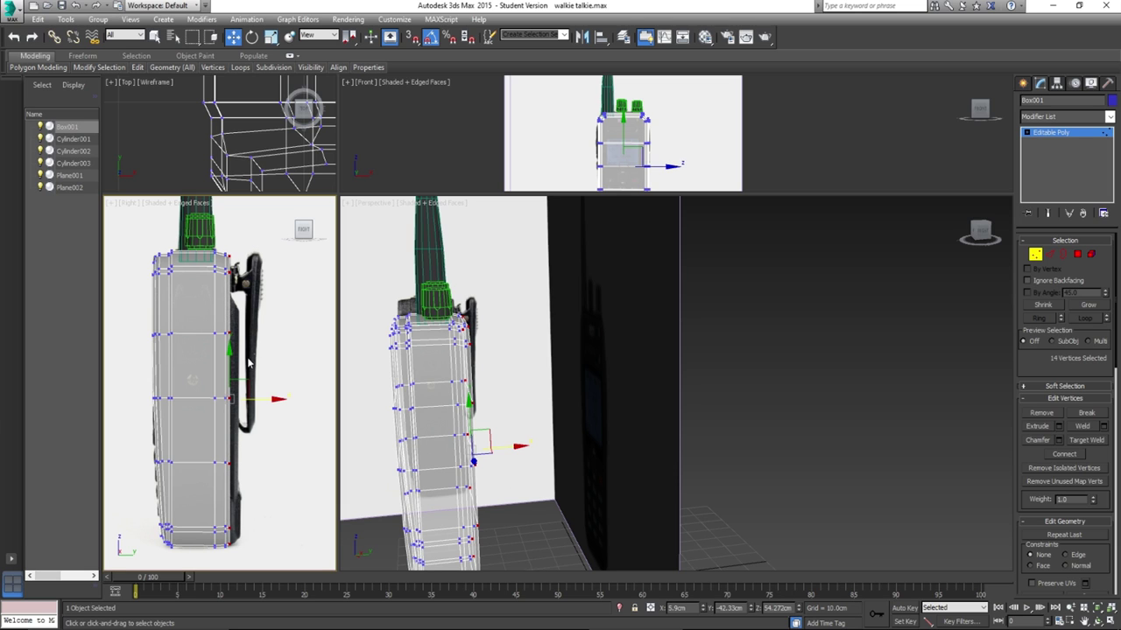
{"action": "scroll", "coordinate": [235, 389], "scroll_direction": "up", "scroll_amount": 3}
{"action": "middle_click_drag", "start_coordinate": [236, 415], "coordinate": [230, 350]}
{"action": "scroll", "coordinate": [230, 350], "scroll_direction": "down", "scroll_amount": 3}
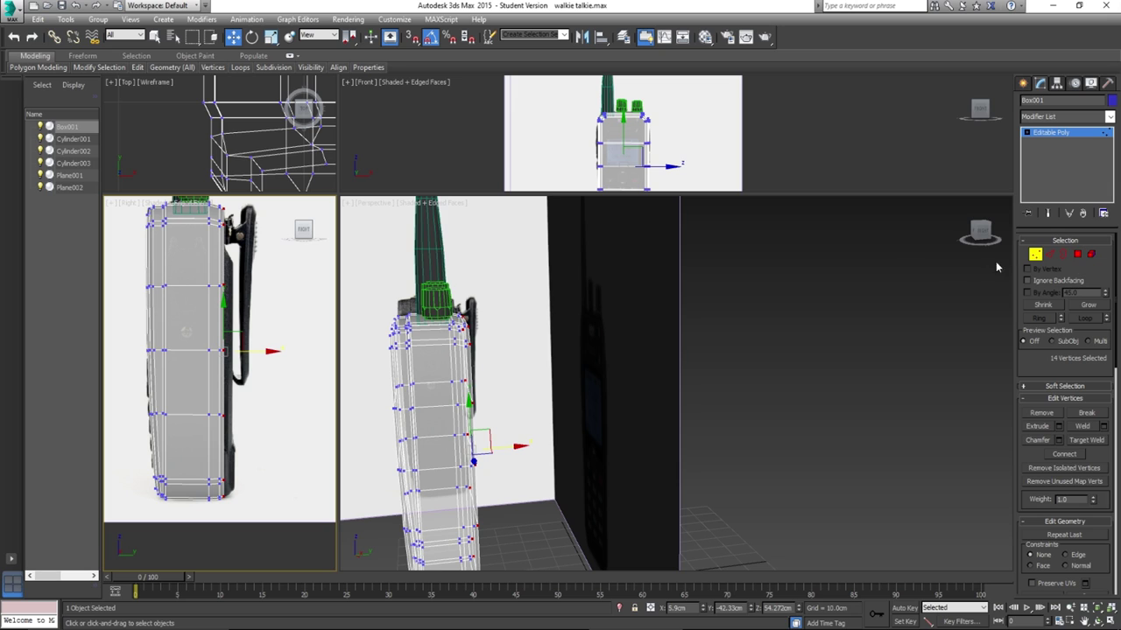
{"action": "middle_click_drag", "start_coordinate": [246, 413], "coordinate": [243, 452]}
{"action": "left_click_drag", "start_coordinate": [202, 349], "coordinate": [218, 235]}
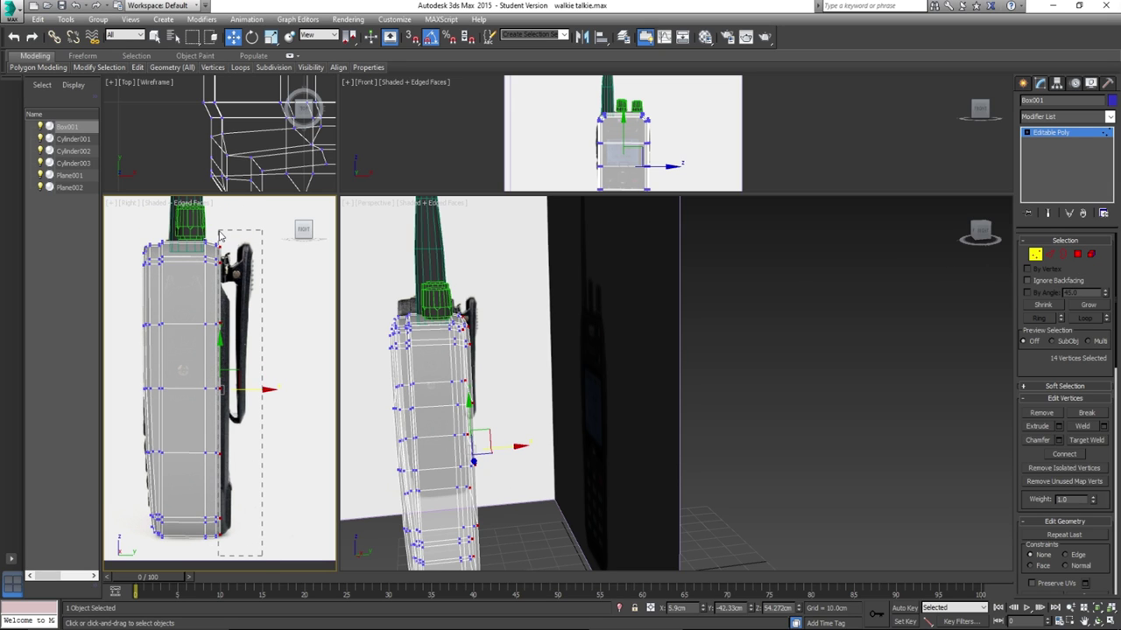
{"action": "left_click", "coordinate": [239, 358]}
Select the open border around the body's back and cap it.
{"action": "mouse_move", "coordinate": [548, 388]}
{"action": "middle_mouse_down", "text": "alt"}
{"action": "mouse_move", "coordinate": [502, 348]}
{"action": "mouse_move", "coordinate": [484, 360]}
{"action": "middle_mouse_up", "text": "alt"}
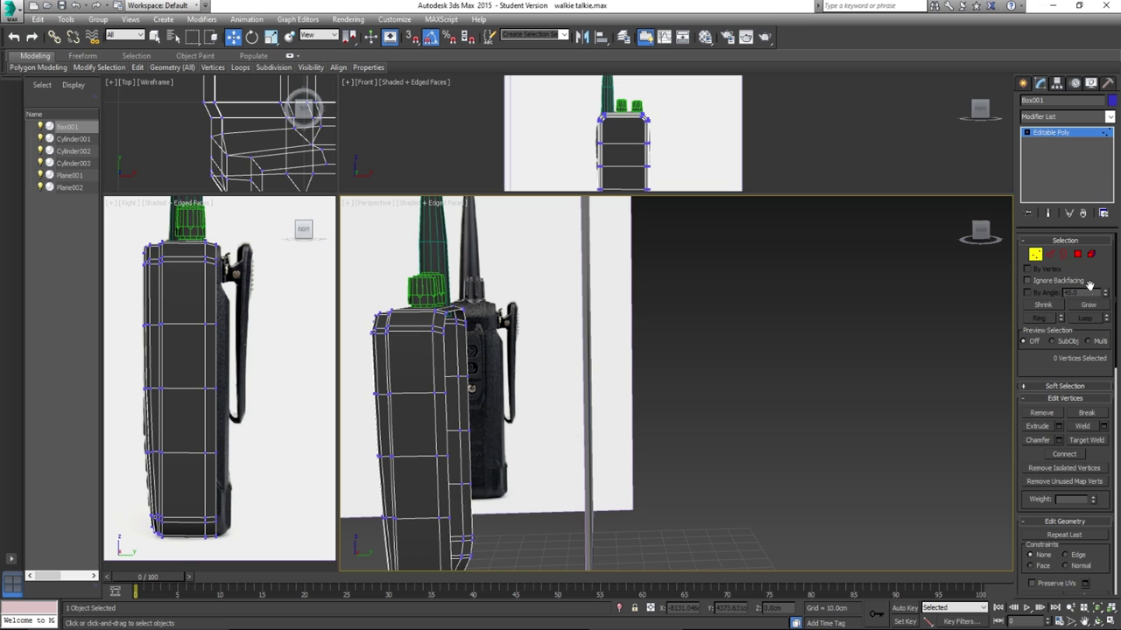
{"action": "middle_click_drag", "start_coordinate": [525, 421], "coordinate": [541, 435], "text": "alt"}
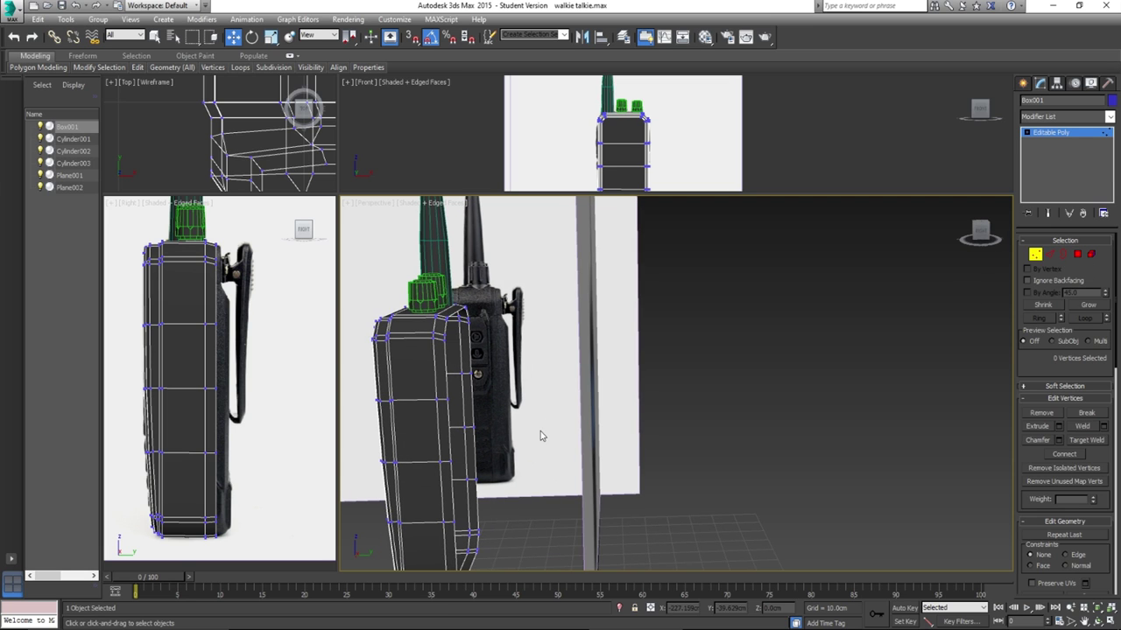
{"action": "key", "text": "3"}
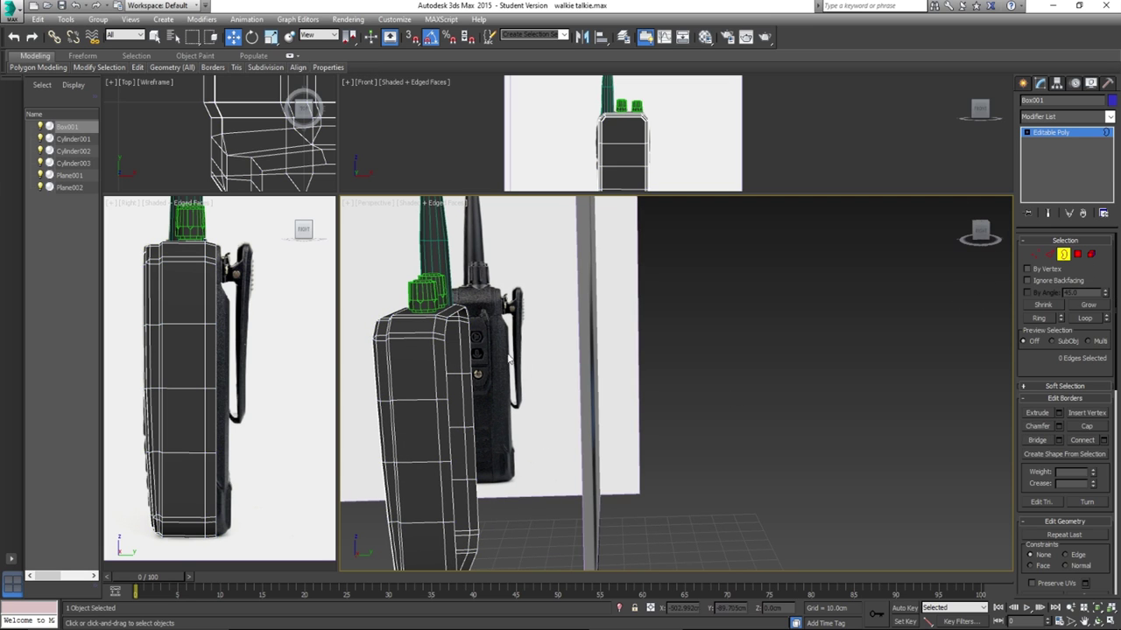
{"action": "left_click", "coordinate": [459, 312]}
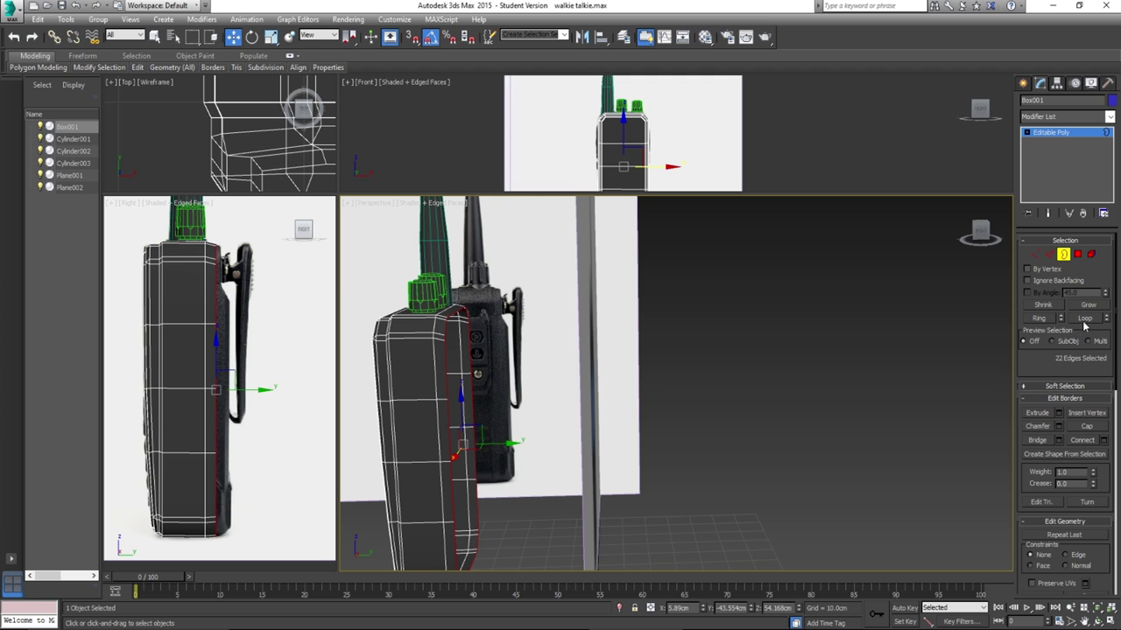
{"action": "left_click", "coordinate": [1086, 426]}
Connect the opposite side vertices across the back cap along the upper line of the top corner chamfer.
{"action": "middle_click_drag", "start_coordinate": [744, 426], "coordinate": [548, 318], "text": "alt"}
{"action": "key", "text": "1"}
{"action": "middle_click_drag", "start_coordinate": [488, 388], "coordinate": [475, 374], "text": "alt"}
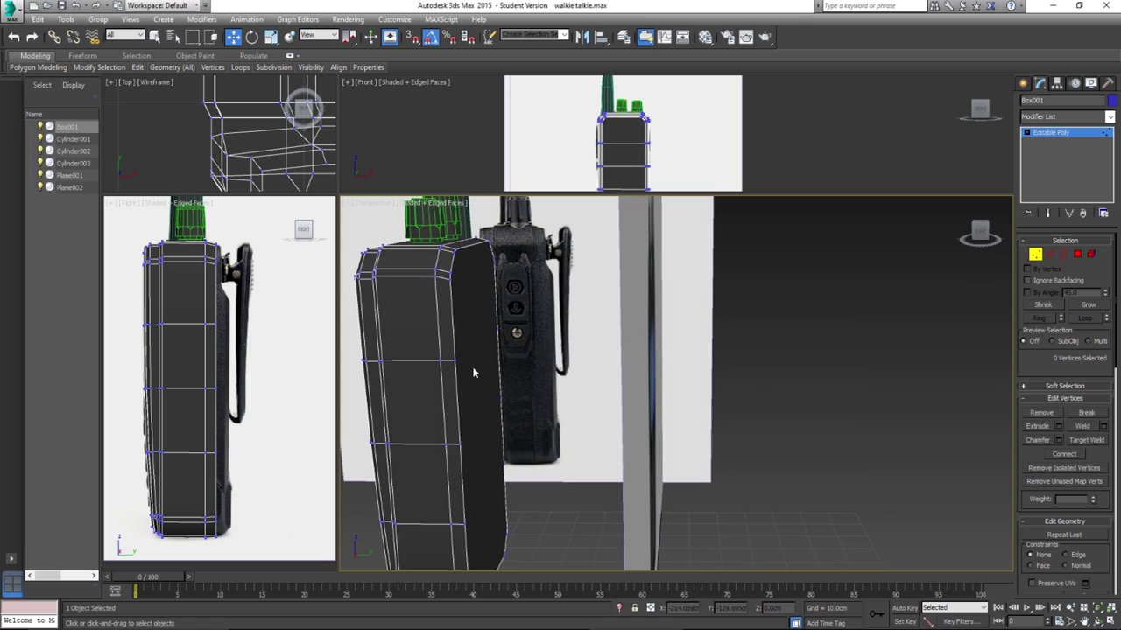
{"action": "left_click", "coordinate": [449, 271]}
{"action": "middle_click_drag", "start_coordinate": [449, 272], "coordinate": [495, 272], "text": "alt"}
{"action": "left_click", "coordinate": [504, 257], "text": "ctrl"}
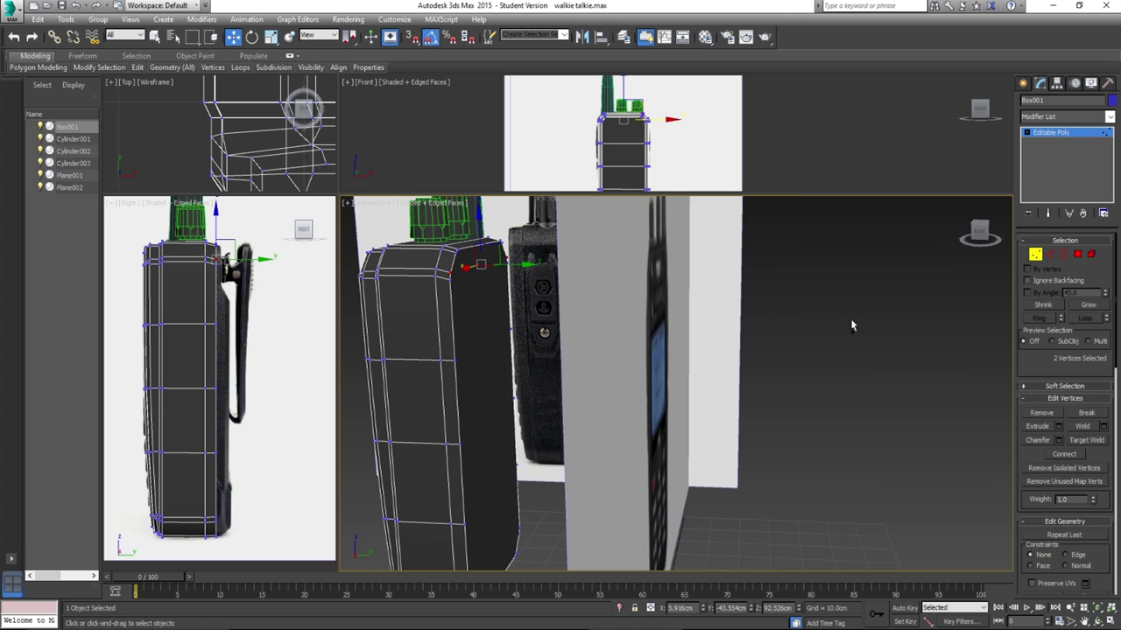
{"action": "left_click", "coordinate": [1063, 454]}
Connect the opposite vertices across the back cap along the chamfer's lower line and the first row below it.
{"action": "left_click", "coordinate": [451, 279]}
{"action": "left_click", "coordinate": [507, 265], "text": "ctrl"}
{"action": "left_click", "coordinate": [1054, 458]}
{"action": "left_click", "coordinate": [455, 360]}
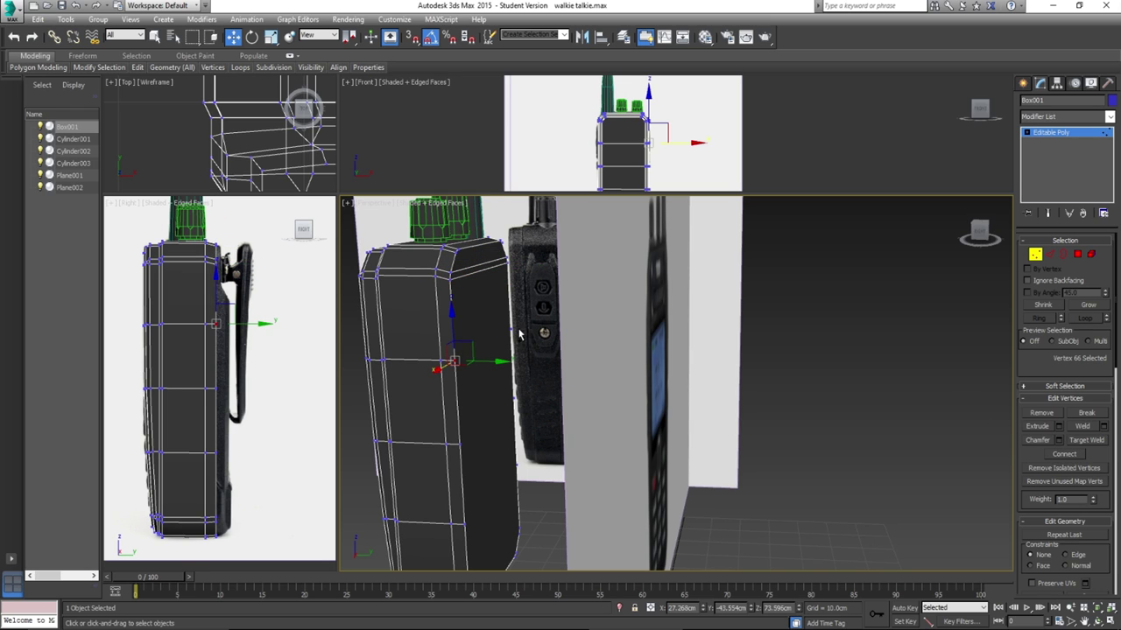
{"action": "left_click", "coordinate": [1065, 456]}
Connect the opposite vertices across the back cap along the body's middle row.
{"action": "middle_click_drag", "start_coordinate": [460, 453], "coordinate": [483, 398]}
{"action": "left_click", "coordinate": [484, 387]}
{"action": "left_click", "coordinate": [536, 351], "text": "ctrl"}
{"action": "left_click", "coordinate": [1065, 454]}
Connect the opposite vertices across the back cap along the row below the body's middle row.
{"action": "middle_click_drag", "start_coordinate": [559, 440], "coordinate": [495, 424], "text": "alt"}
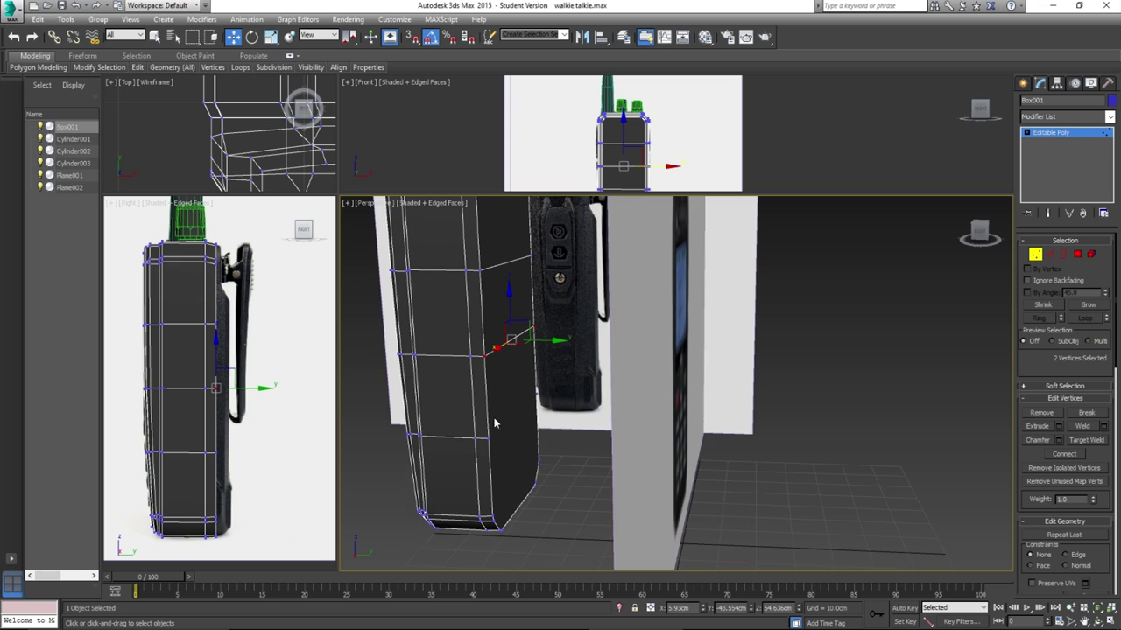
{"action": "left_click", "coordinate": [488, 438]}
{"action": "left_click", "coordinate": [534, 394], "text": "ctrl"}
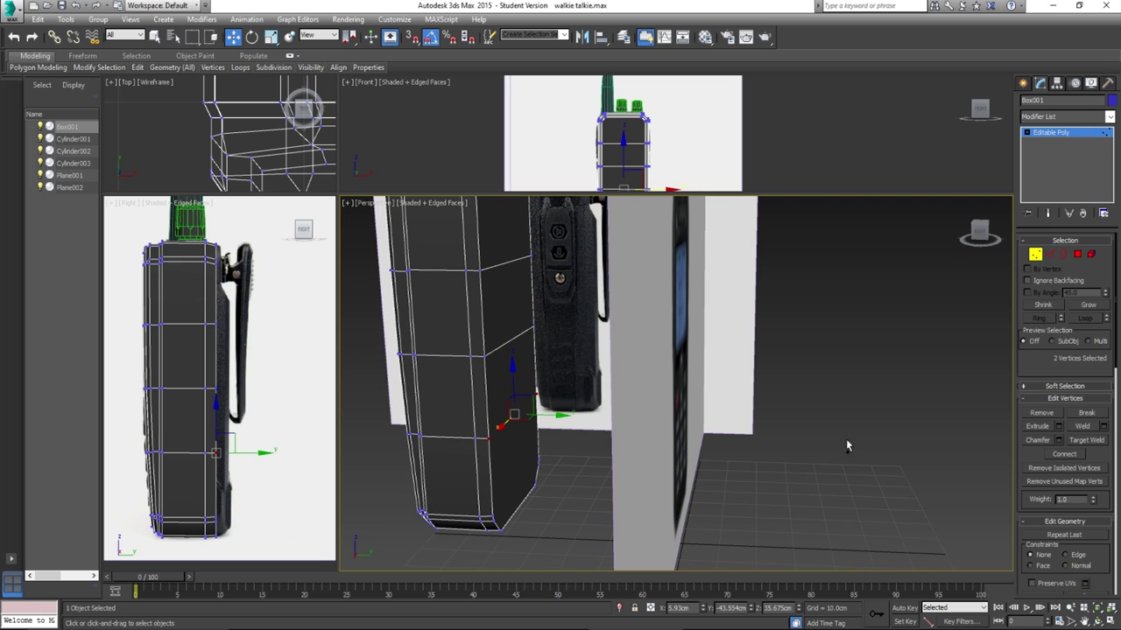
{"action": "left_click", "coordinate": [1065, 455]}
Connect the opposite vertices across the back cap along the upper and lower lines of the bottom chamfer.
{"action": "left_click", "coordinate": [493, 517]}
{"action": "left_click", "coordinate": [540, 460], "text": "ctrl"}
{"action": "middle_click_drag", "start_coordinate": [552, 503], "coordinate": [564, 484], "text": "alt"}
{"action": "left_click", "coordinate": [1065, 454]}
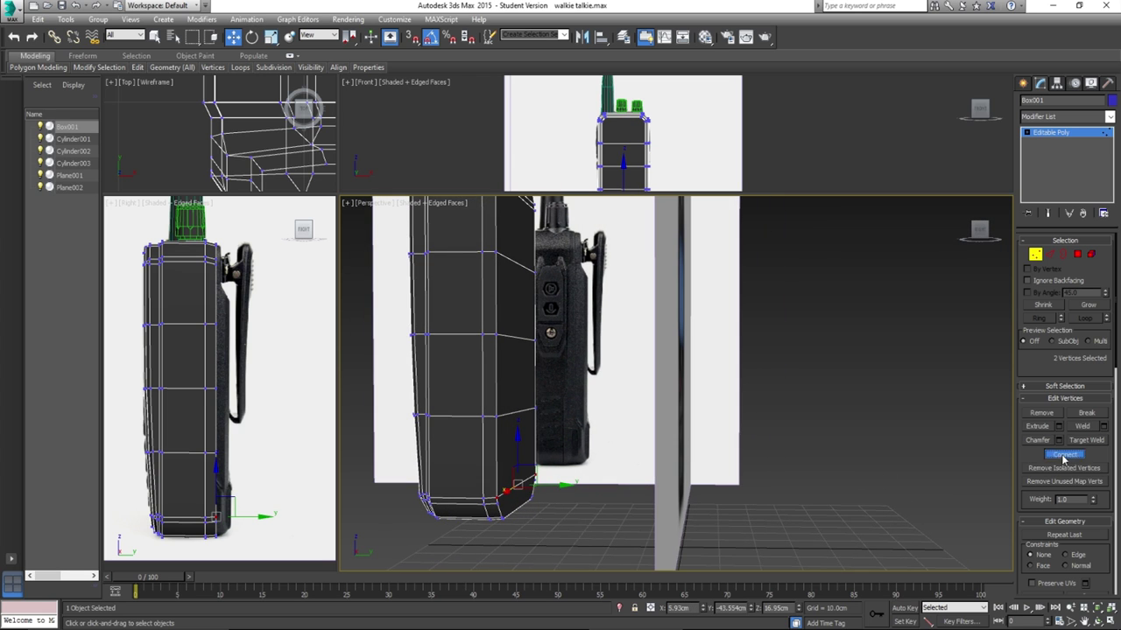
{"action": "left_click", "coordinate": [497, 505]}
{"action": "left_click", "coordinate": [535, 481], "text": "ctrl"}
{"action": "left_click", "coordinate": [1063, 455]}
{"action": "left_click", "coordinate": [592, 433]}
{"action": "middle_click_drag", "start_coordinate": [563, 367], "coordinate": [596, 438], "text": "alt"}
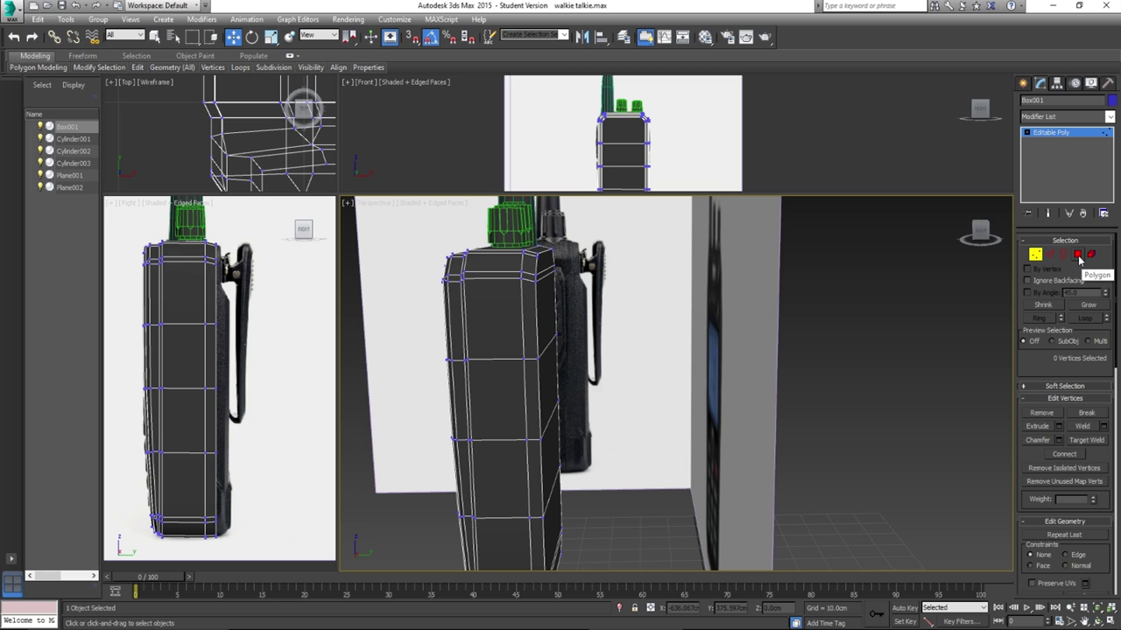
Select all the vertices of the body's back and move them to line up with the rear edge of the body in the side reference.
{"action": "left_click", "coordinate": [1078, 255]}
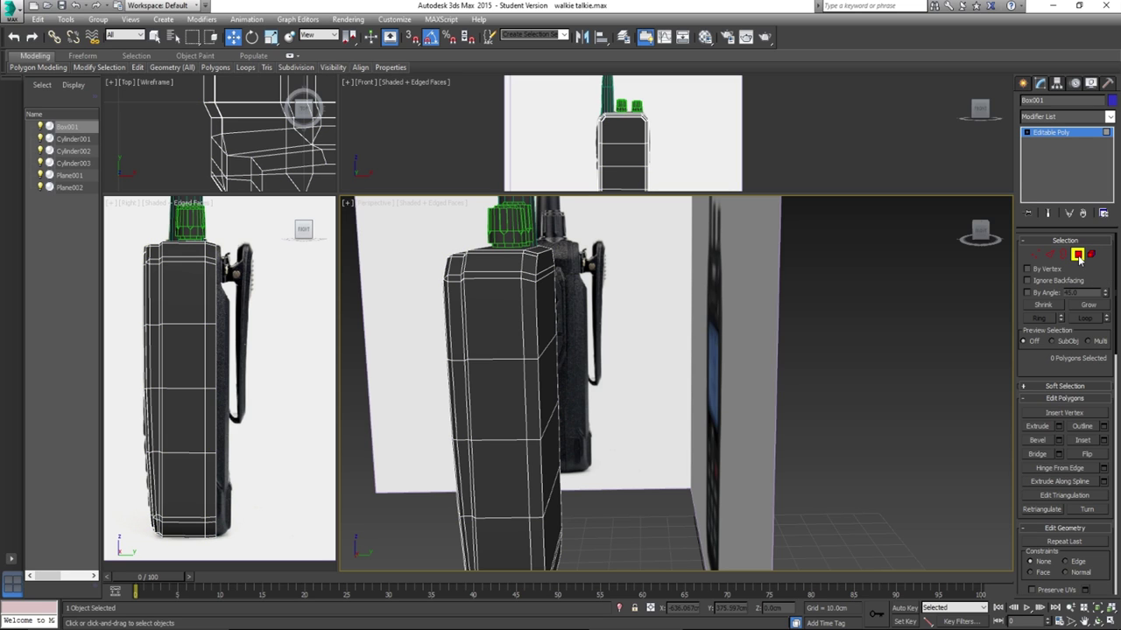
{"action": "left_click", "coordinate": [1035, 254]}
{"action": "left_click_drag", "start_coordinate": [260, 540], "coordinate": [214, 248]}
{"action": "scroll", "coordinate": [248, 522], "scroll_direction": "up", "scroll_amount": 5}
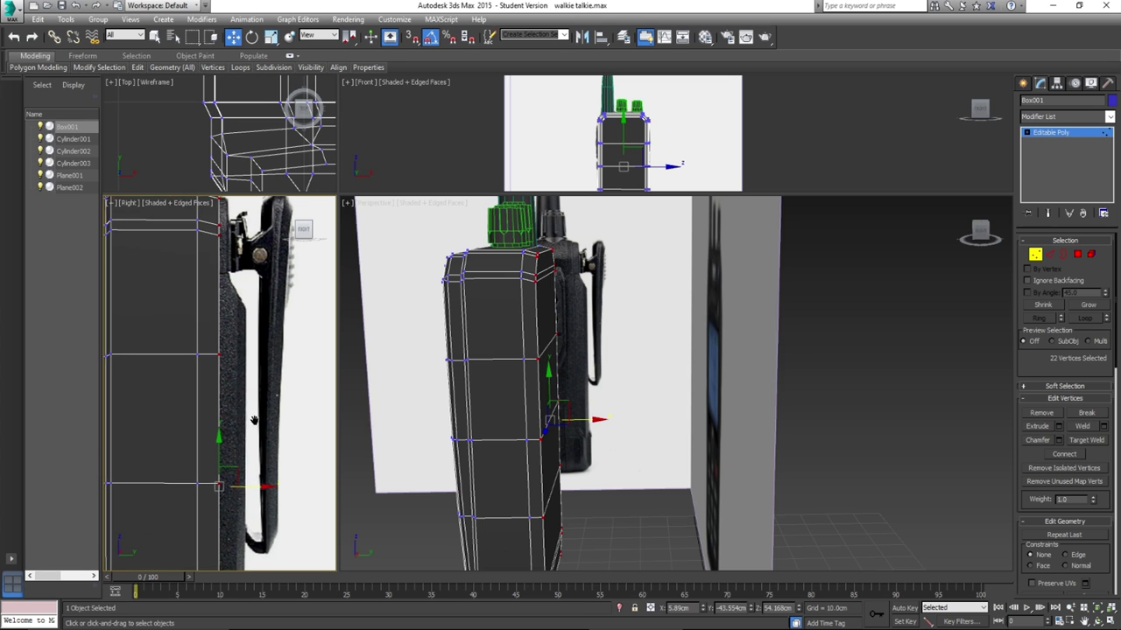
{"action": "left_click_drag", "start_coordinate": [248, 548], "coordinate": [257, 548]}
{"action": "key", "text": "alt+x"}
{"action": "scroll", "coordinate": [196, 278], "scroll_direction": "up", "scroll_amount": 3}
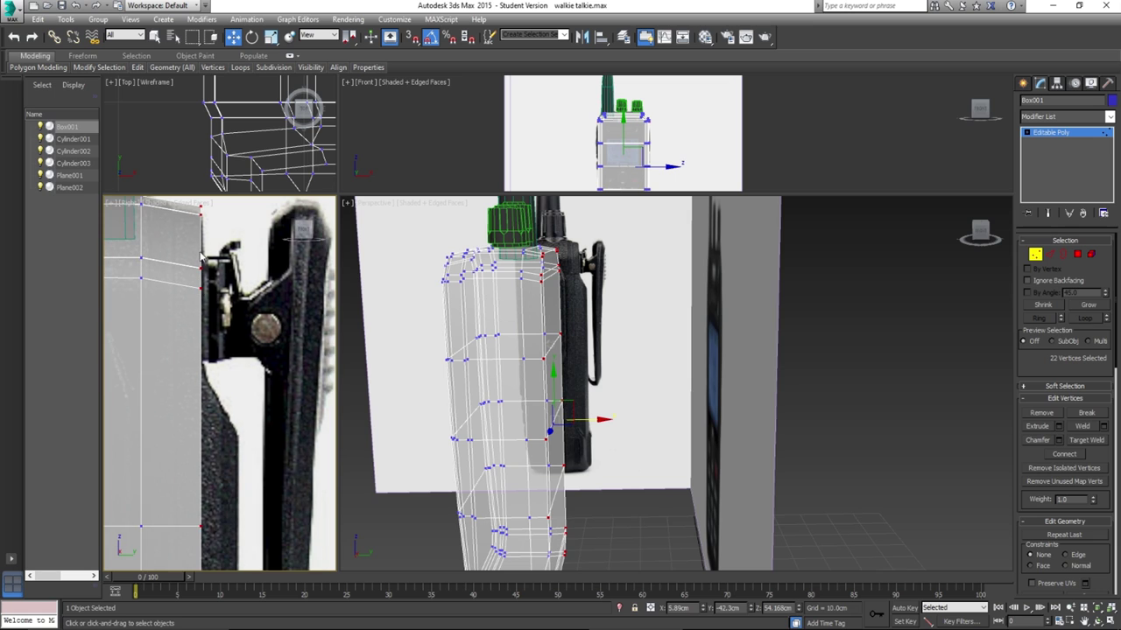
{"action": "scroll", "coordinate": [196, 417], "scroll_direction": "down", "scroll_amount": 4}
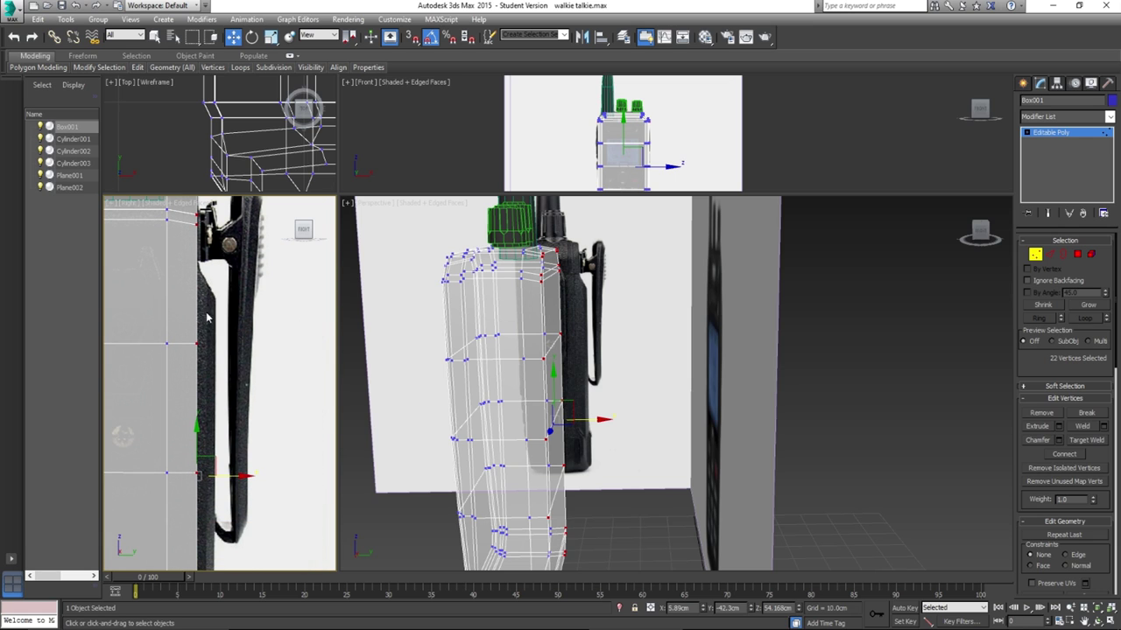
{"action": "left_click_drag", "start_coordinate": [223, 474], "coordinate": [211, 474]}
{"action": "middle_click_drag", "start_coordinate": [240, 466], "coordinate": [231, 497]}
{"action": "left_click_drag", "start_coordinate": [218, 507], "coordinate": [232, 507]}
{"action": "middle_click_drag", "start_coordinate": [635, 390], "coordinate": [614, 430], "text": "alt"}
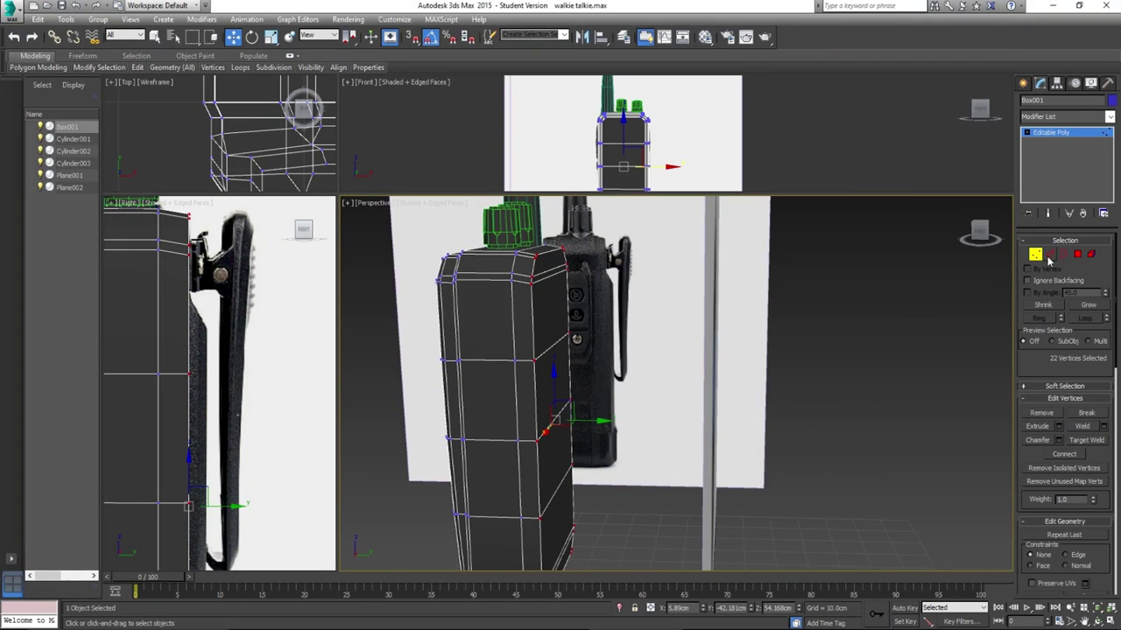
Connect the ring of vertical edges just below the top chamfer with one segment at slide -35, matching the battery's top edge in the reference.
{"action": "left_click", "coordinate": [1078, 255]}
{"action": "middle_click_drag", "start_coordinate": [210, 376], "coordinate": [212, 355]}
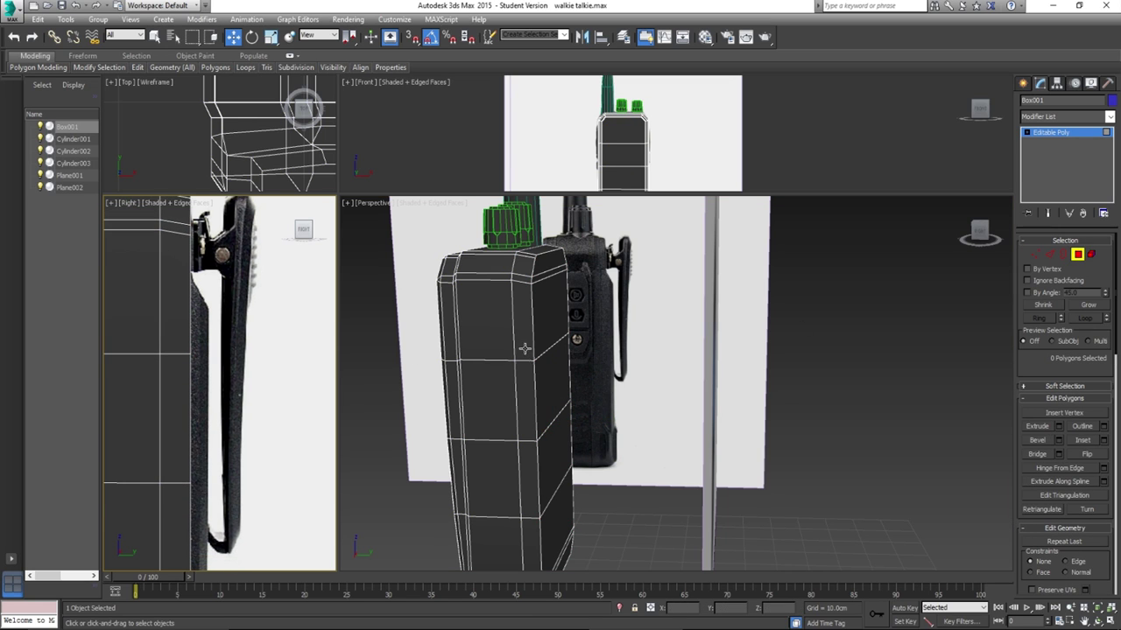
{"action": "left_click", "coordinate": [1049, 254]}
{"action": "middle_click_drag", "start_coordinate": [211, 312], "coordinate": [242, 332]}
{"action": "scroll", "coordinate": [260, 325], "scroll_direction": "up", "scroll_amount": 2}
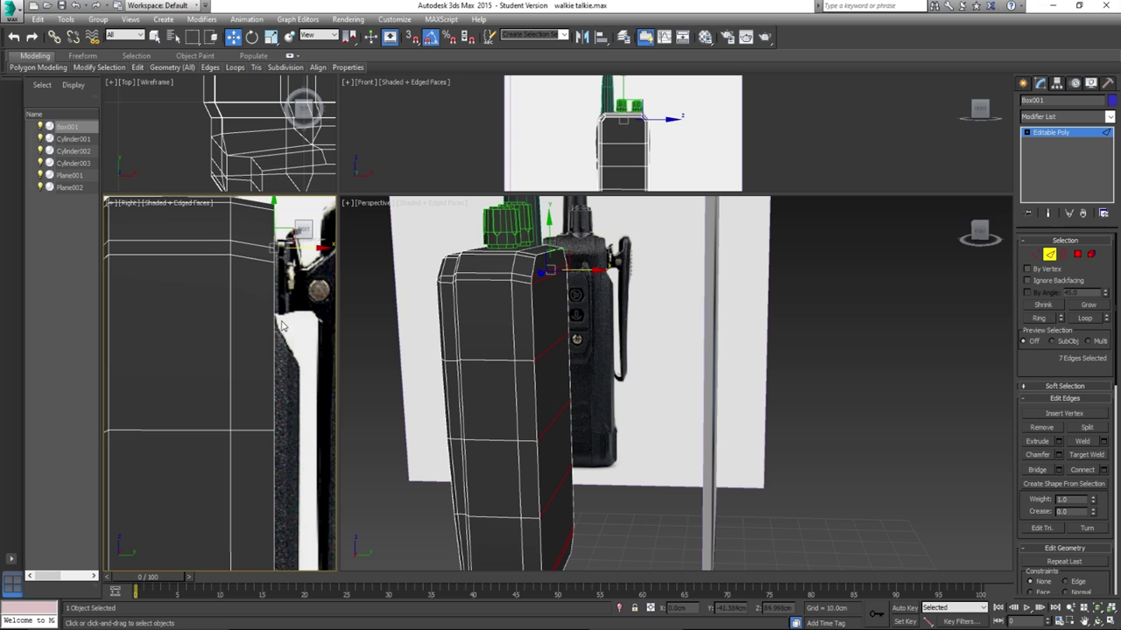
{"action": "scroll", "coordinate": [262, 324], "scroll_direction": "down", "scroll_amount": 3}
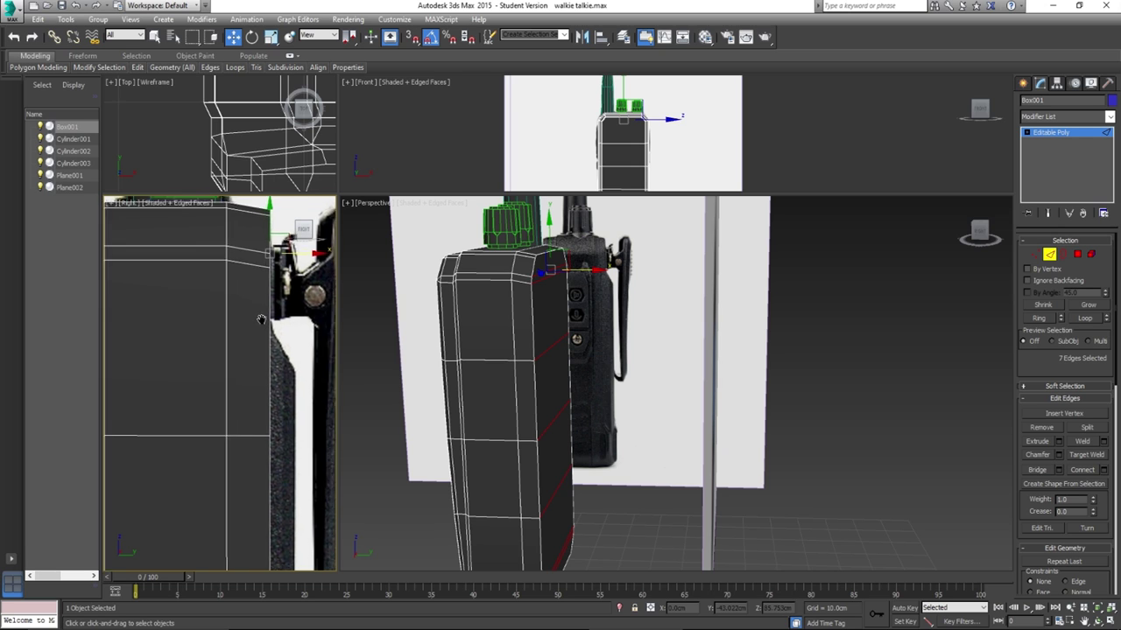
{"action": "left_click_drag", "start_coordinate": [287, 339], "coordinate": [285, 338]}
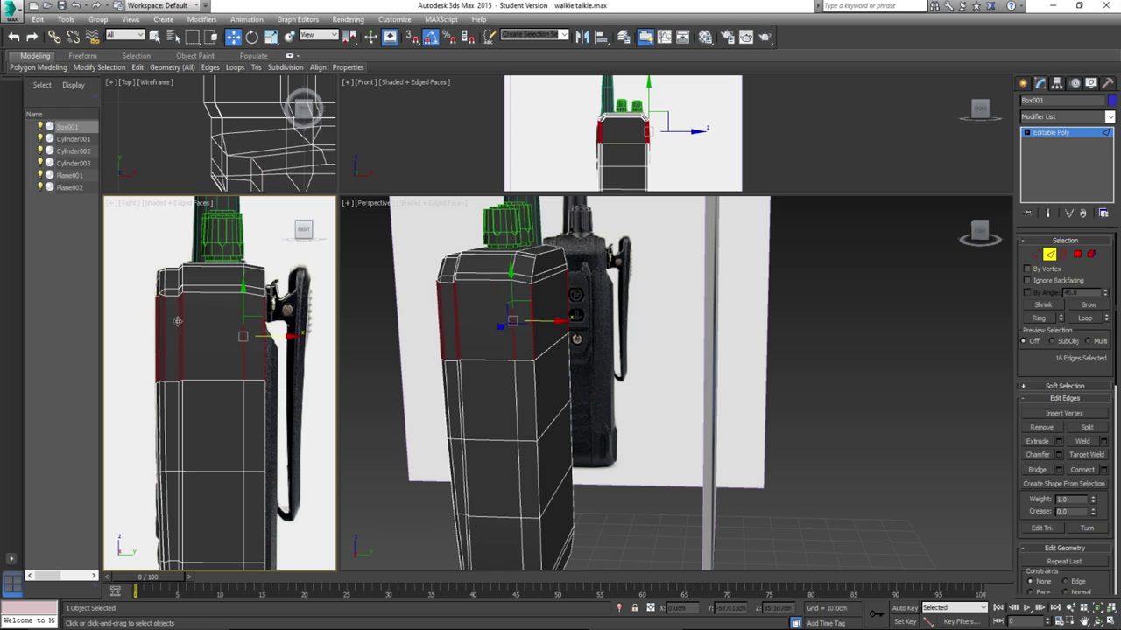
{"action": "left_click", "coordinate": [1103, 470]}
{"action": "scroll", "coordinate": [215, 403], "scroll_direction": "up", "scroll_amount": 2}
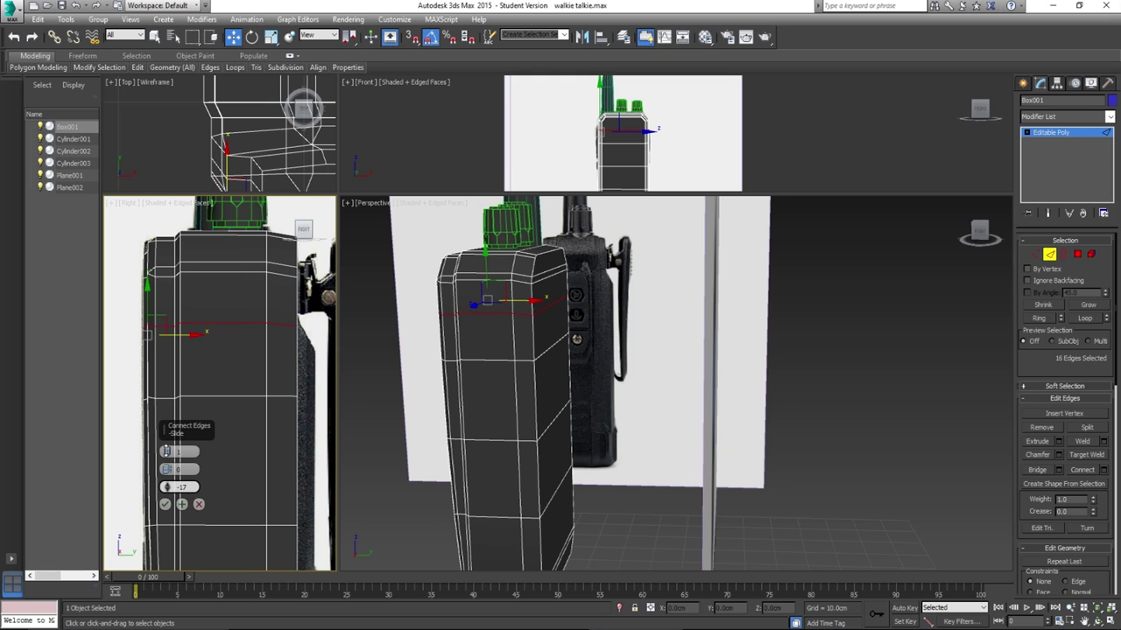
{"action": "left_click_drag", "start_coordinate": [180, 387], "coordinate": [175, 493]}
{"action": "middle_click_drag", "start_coordinate": [267, 386], "coordinate": [223, 400]}
{"action": "scroll", "coordinate": [232, 378], "scroll_direction": "up", "scroll_amount": 3}
{"action": "scroll", "coordinate": [196, 394], "scroll_direction": "down", "scroll_amount": 5}
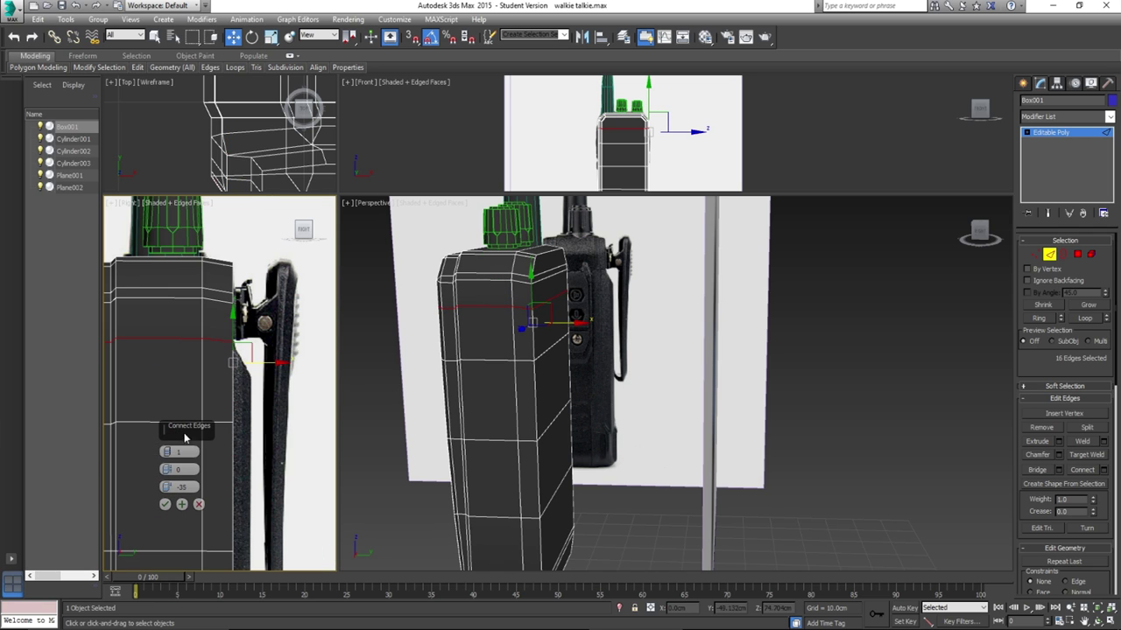
{"action": "left_click", "coordinate": [165, 504]}
Flatten the new edge loop by scaling it vertically until it is level, and undo the unwanted overall scaling.
{"action": "middle_click_drag", "start_coordinate": [169, 392], "coordinate": [237, 431]}
{"action": "scroll", "coordinate": [235, 423], "scroll_direction": "down", "scroll_amount": 2}
{"action": "scroll", "coordinate": [176, 393], "scroll_direction": "up", "scroll_amount": 2}
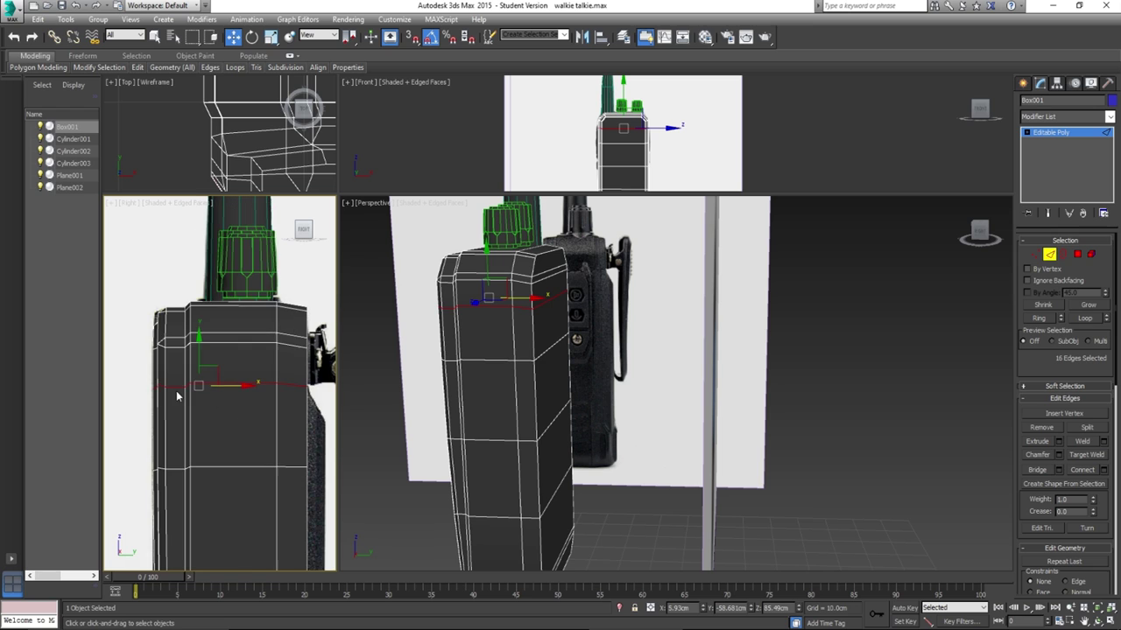
{"action": "scroll", "coordinate": [162, 398], "scroll_direction": "up", "scroll_amount": 5}
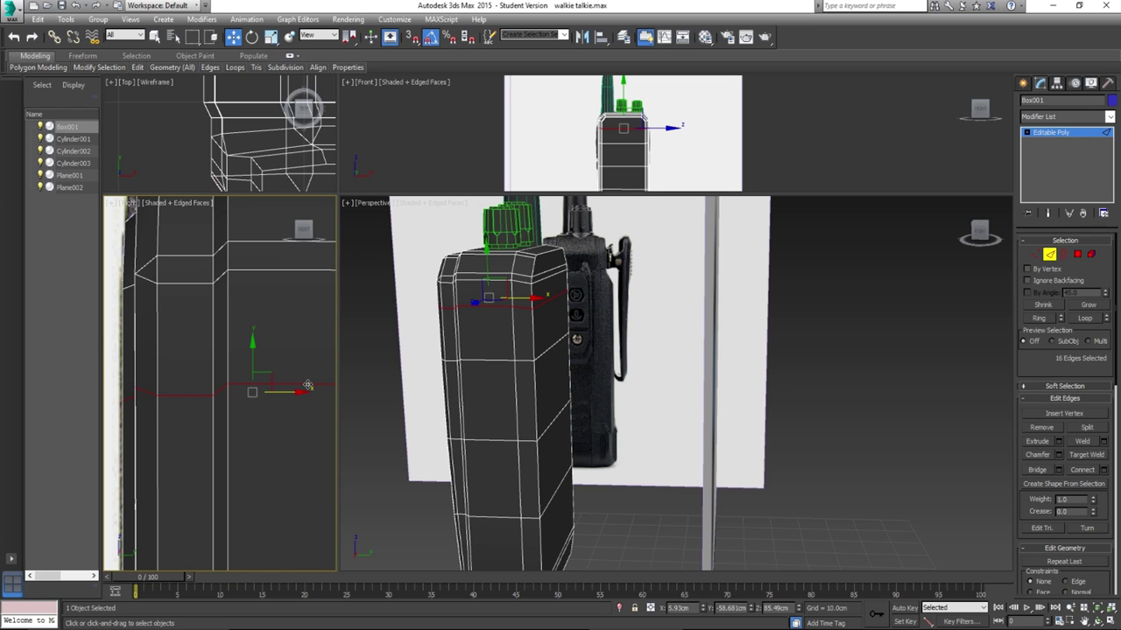
{"action": "scroll", "coordinate": [200, 430], "scroll_direction": "down", "scroll_amount": 4}
{"action": "key", "text": "r"}
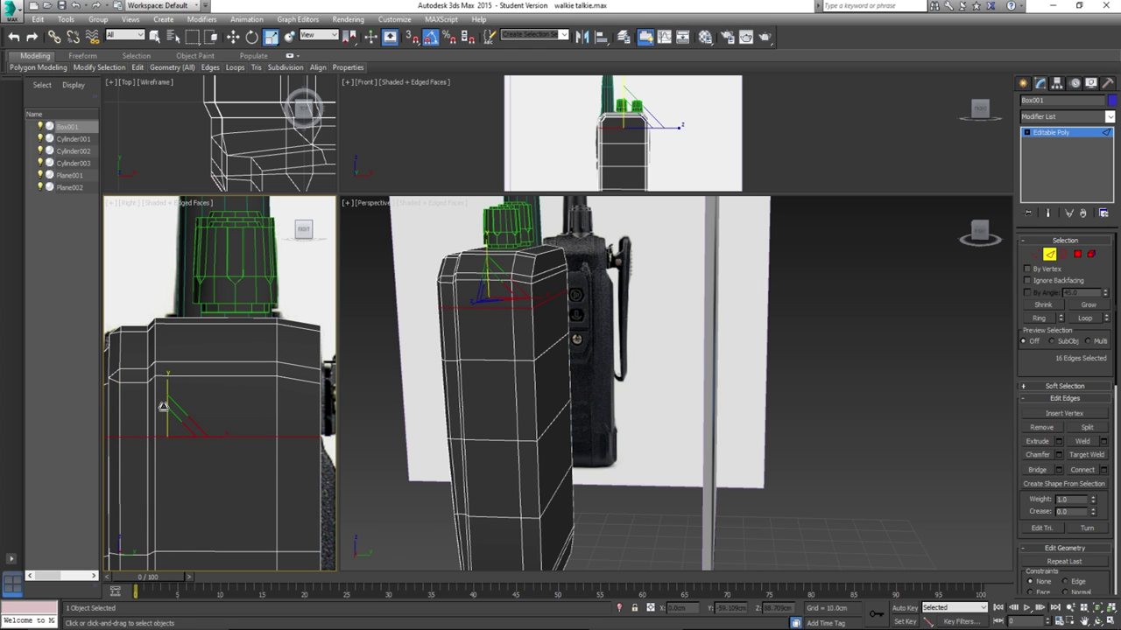
{"action": "left_click_drag", "start_coordinate": [163, 407], "coordinate": [212, 558]}
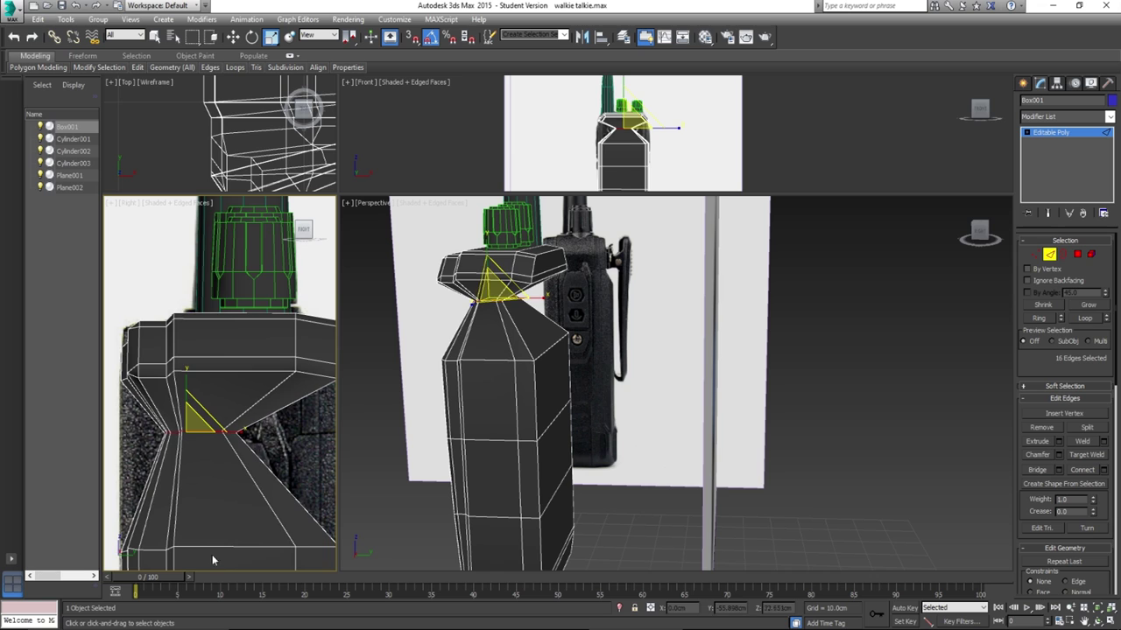
{"action": "middle_click_drag", "start_coordinate": [249, 492], "coordinate": [216, 495]}
{"action": "scroll", "coordinate": [215, 495], "scroll_direction": "down", "scroll_amount": 3}
{"action": "key", "text": "ctrl+z"}
{"action": "scroll", "coordinate": [233, 489], "scroll_direction": "up", "scroll_amount": 2}
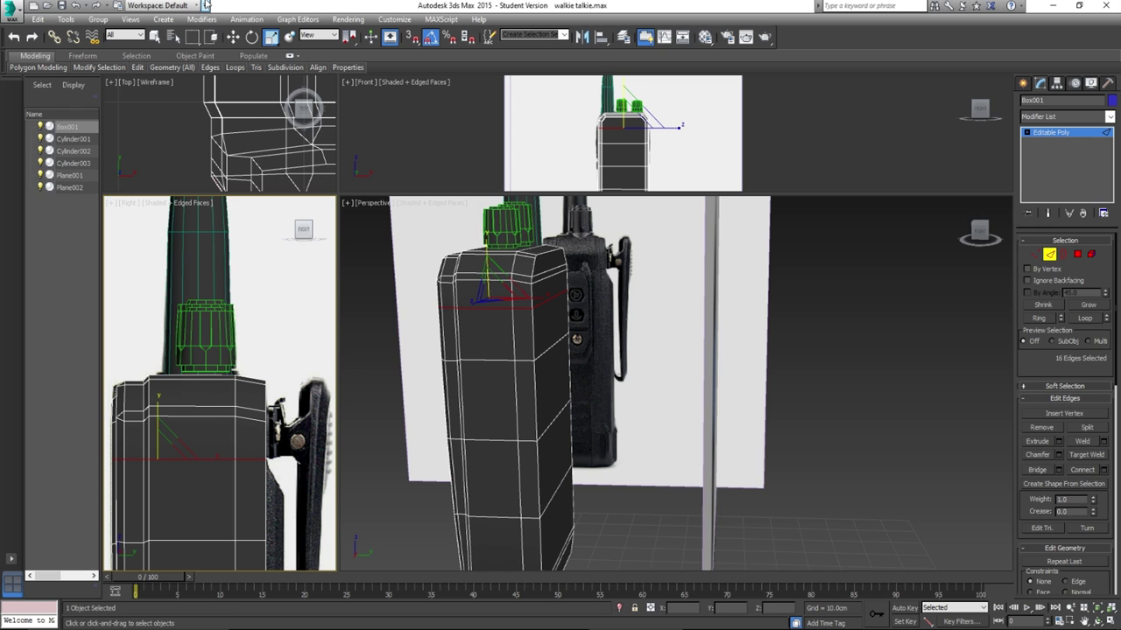
{"action": "scroll", "coordinate": [275, 464], "scroll_direction": "up", "scroll_amount": 3}
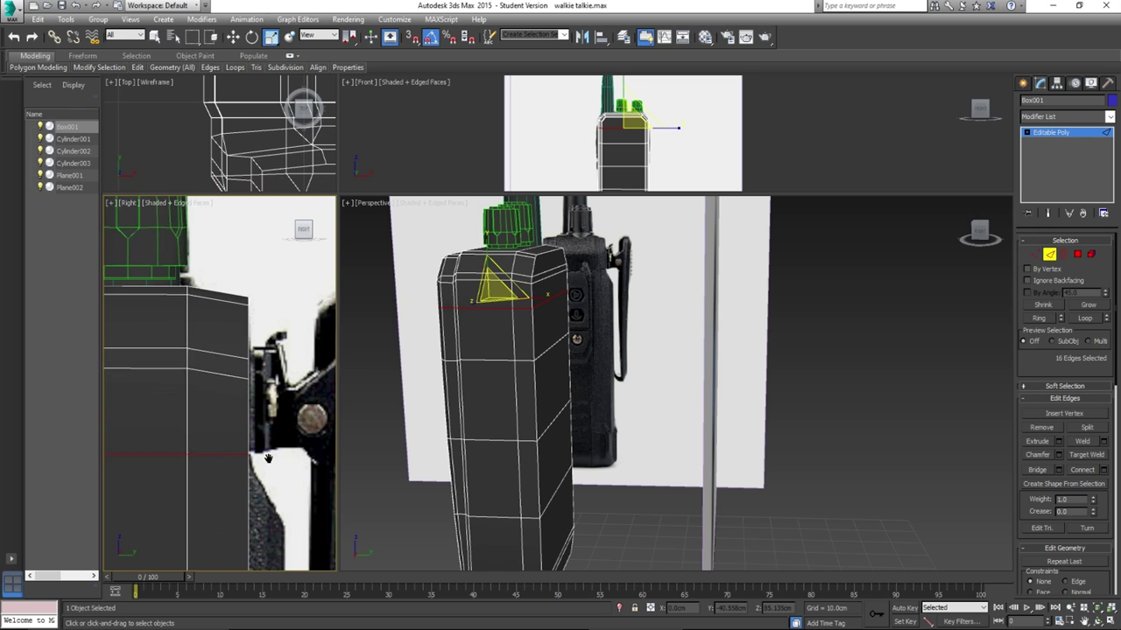
Select the six back polygons from the new edge loop down to the bottom of the body.
{"action": "key", "text": "4"}
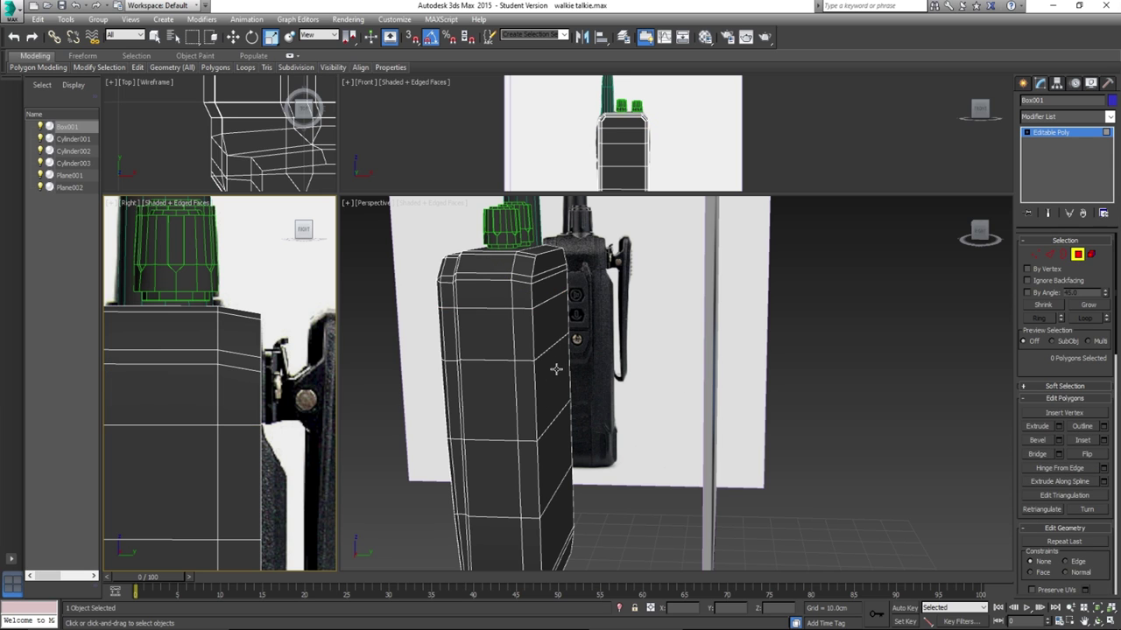
{"action": "left_click", "coordinate": [549, 332]}
{"action": "left_click", "coordinate": [559, 380], "text": "ctrl"}
{"action": "left_click", "coordinate": [563, 441], "text": "ctrl"}
{"action": "left_click", "coordinate": [562, 511], "text": "ctrl"}
{"action": "middle_click_drag", "start_coordinate": [562, 510], "coordinate": [565, 410]}
{"action": "left_click", "coordinate": [557, 451], "text": "ctrl"}
{"action": "left_click", "coordinate": [557, 462], "text": "ctrl"}
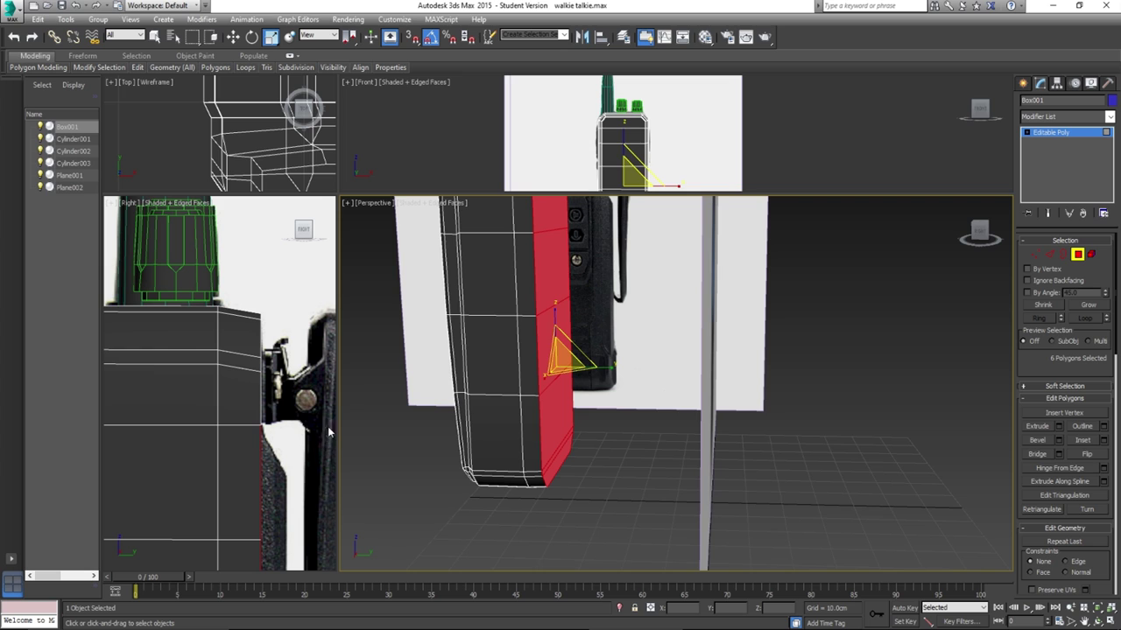
{"action": "middle_click_drag", "start_coordinate": [550, 289], "coordinate": [562, 432]}
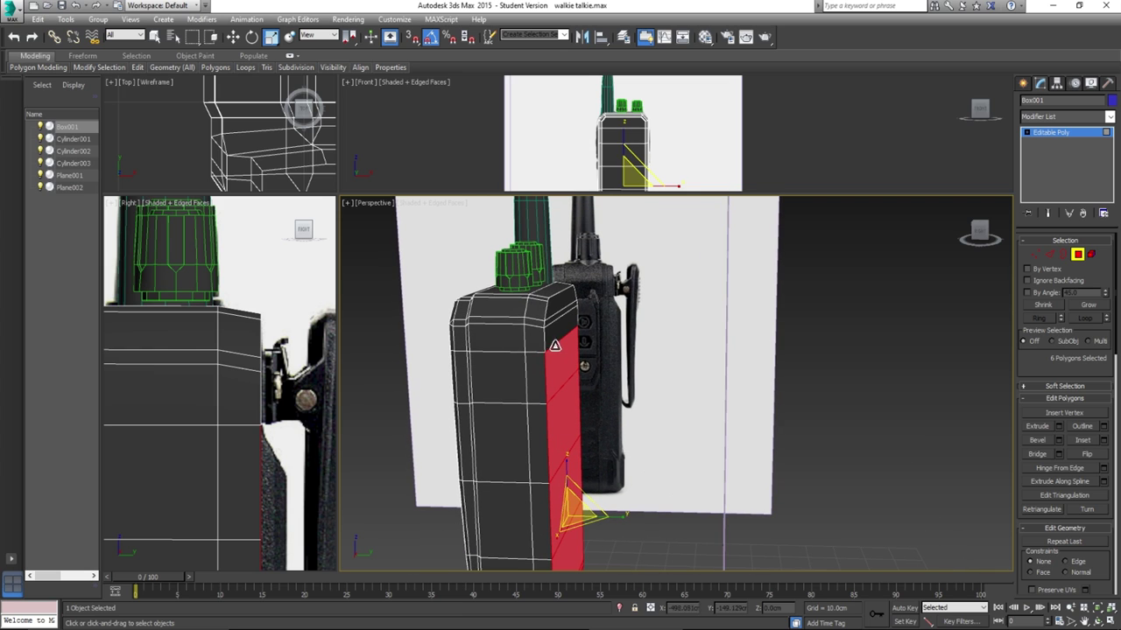
{"action": "left_click", "coordinate": [561, 369]}
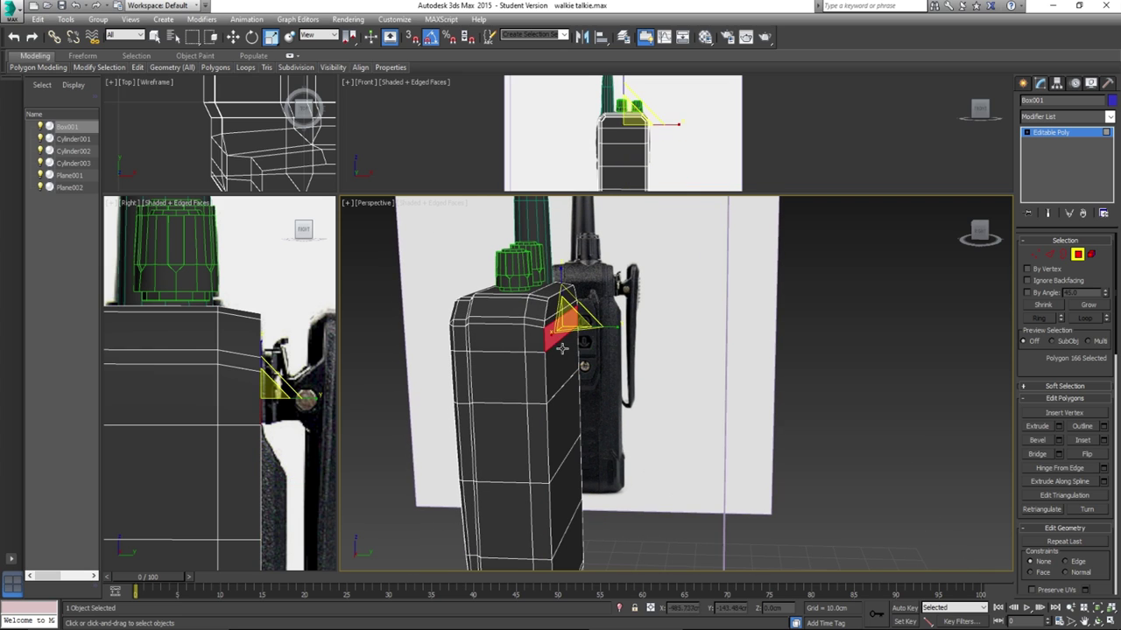
{"action": "key", "text": "ctrl+z"}
{"action": "key", "text": "ctrl+z"}
{"action": "key", "text": "ctrl+z"}
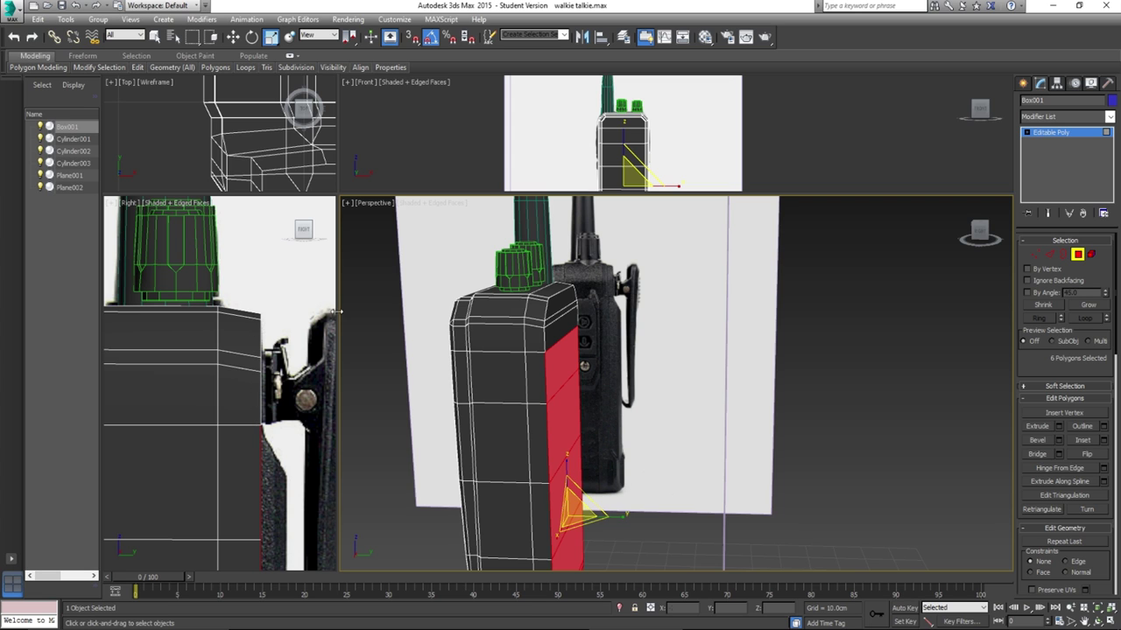
{"action": "middle_click_drag", "start_coordinate": [680, 439], "coordinate": [680, 400]}
{"action": "scroll", "coordinate": [273, 460], "scroll_direction": "down", "scroll_amount": 4}
{"action": "middle_click_drag", "start_coordinate": [267, 507], "coordinate": [255, 370]}
{"action": "middle_click_drag", "start_coordinate": [260, 413], "coordinate": [247, 398]}
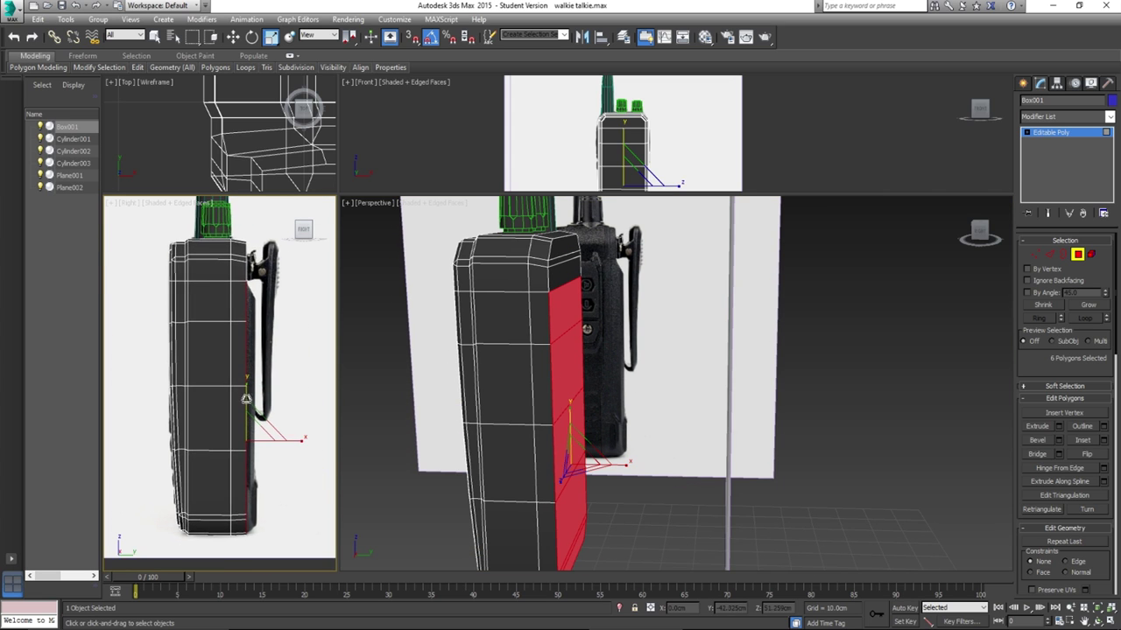
{"action": "scroll", "coordinate": [247, 399], "scroll_direction": "up", "scroll_amount": 4}
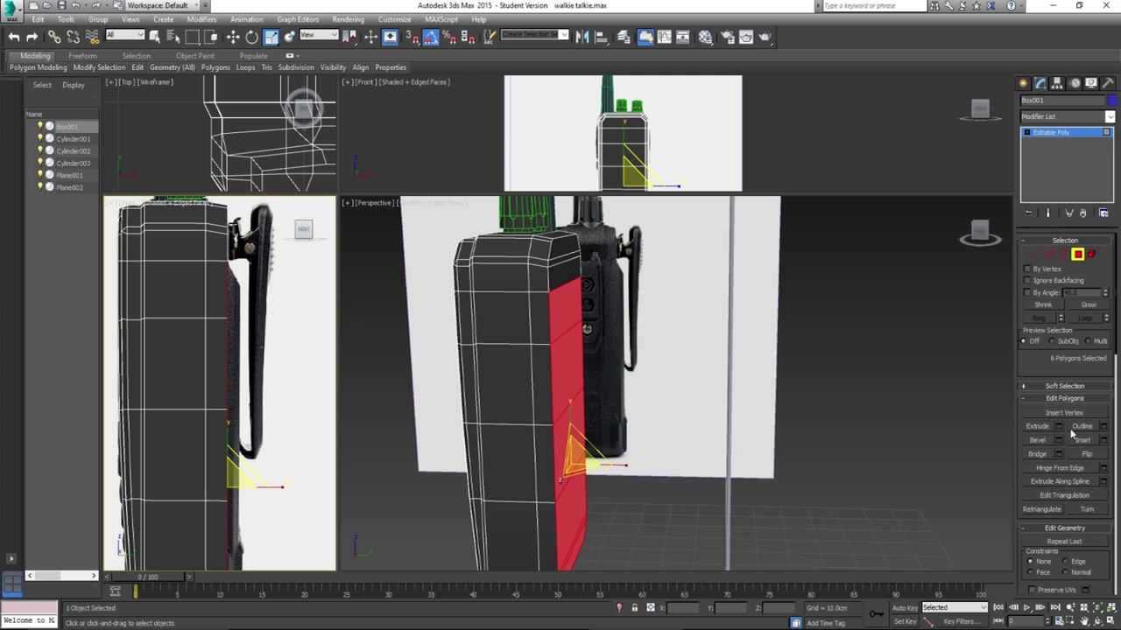
{"action": "left_click", "coordinate": [1057, 428]}
{"action": "left_click", "coordinate": [198, 486]}
{"action": "middle_click_drag", "start_coordinate": [249, 510], "coordinate": [245, 475]}
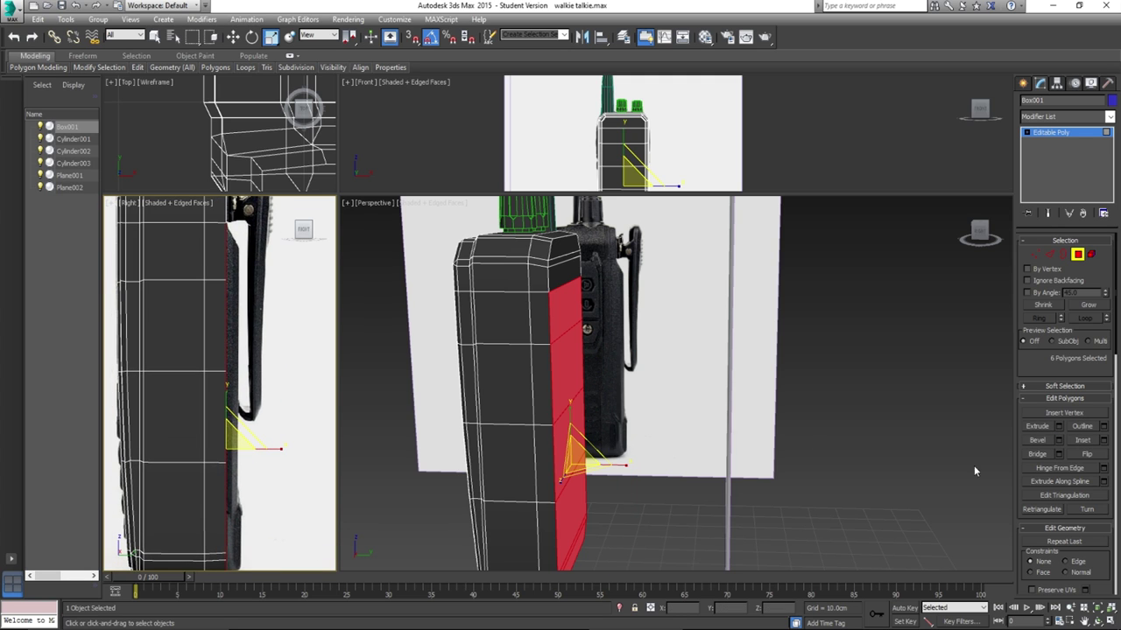
Try to bevel the selected back polygons with a height of 1.868 cm and an outline of -5.054 cm.
{"action": "left_click", "coordinate": [1058, 440]}
{"action": "left_click_drag", "start_coordinate": [166, 469], "coordinate": [167, 468]}
{"action": "key", "text": "alt+x"}
{"action": "middle_click_drag", "start_coordinate": [233, 254], "coordinate": [237, 317]}
{"action": "scroll", "coordinate": [237, 315], "scroll_direction": "up", "scroll_amount": 2}
{"action": "middle_click_drag", "start_coordinate": [226, 402], "coordinate": [218, 374]}
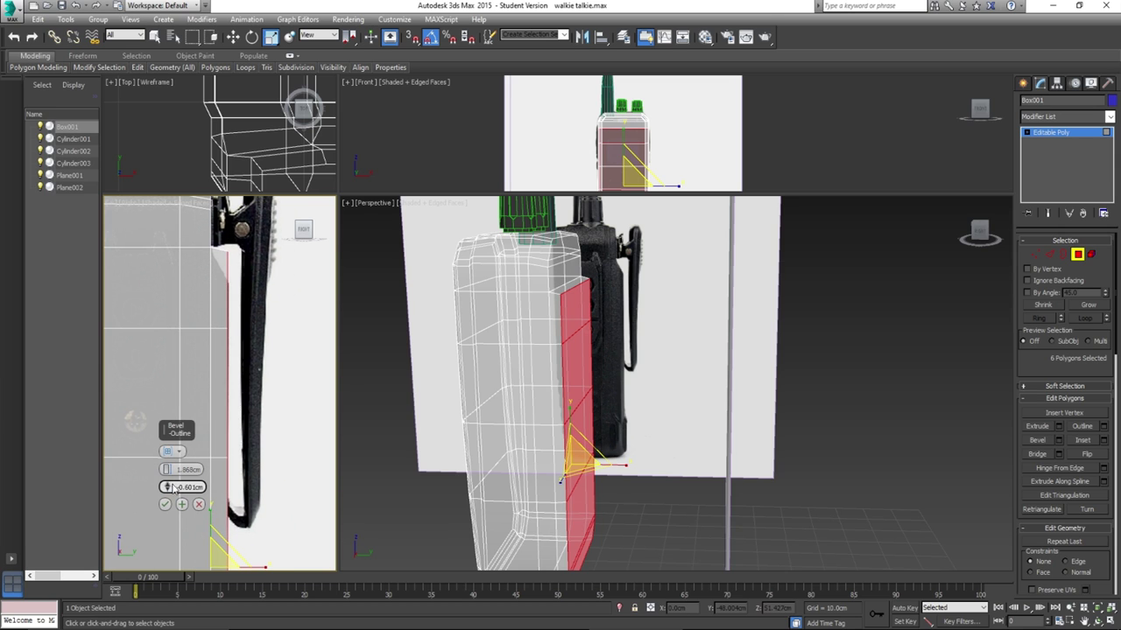
{"action": "left_click_drag", "start_coordinate": [170, 493], "coordinate": [181, 516]}
{"action": "middle_click_drag", "start_coordinate": [216, 257], "coordinate": [208, 338]}
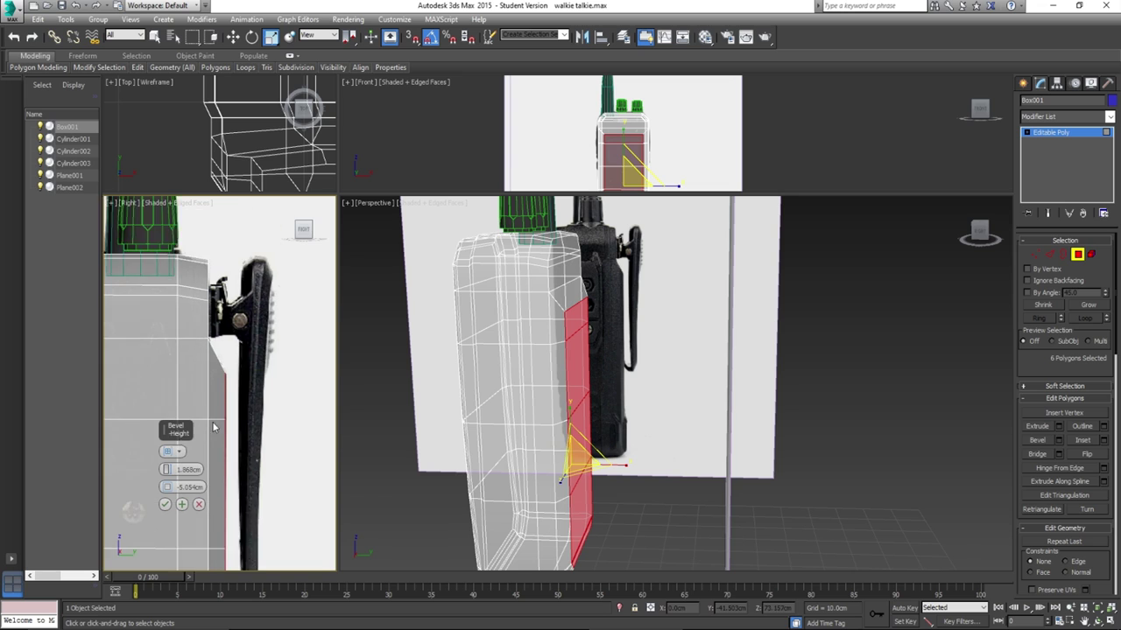
{"action": "scroll", "coordinate": [208, 338], "scroll_direction": "up", "scroll_amount": 4}
{"action": "middle_click_drag", "start_coordinate": [218, 430], "coordinate": [204, 388]}
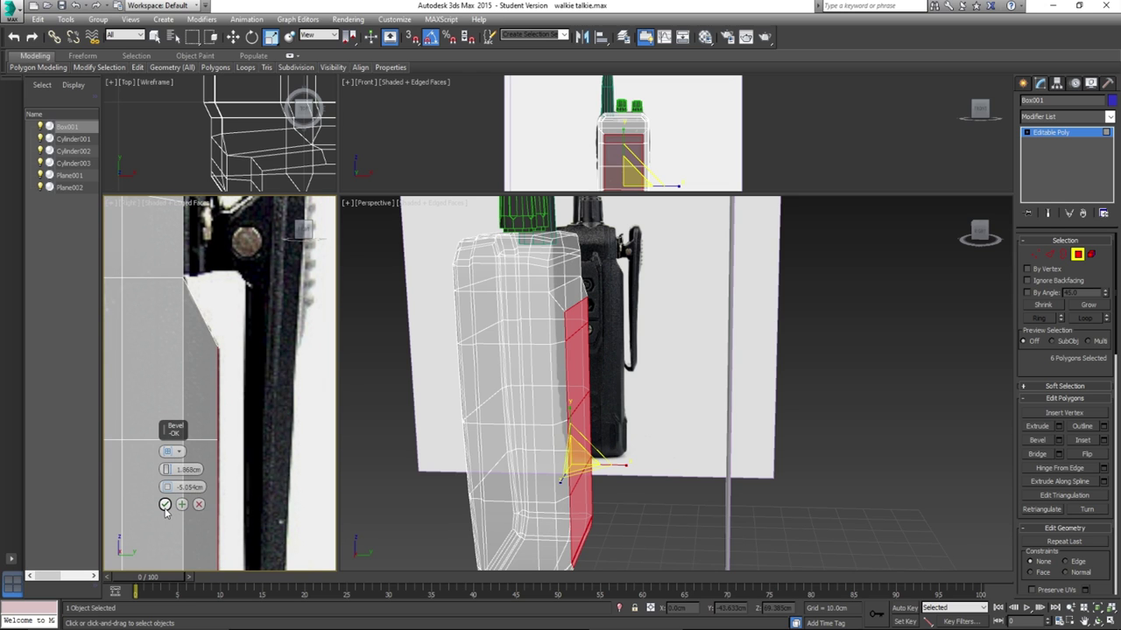
{"action": "left_click", "coordinate": [164, 506]}
Undo the bevel of the body's back polygons.
{"action": "scroll", "coordinate": [216, 490], "scroll_direction": "down", "scroll_amount": 5}
{"action": "middle_click_drag", "start_coordinate": [215, 564], "coordinate": [230, 315]}
{"action": "scroll", "coordinate": [220, 494], "scroll_direction": "up", "scroll_amount": 4}
{"action": "middle_click_drag", "start_coordinate": [240, 420], "coordinate": [236, 442]}
{"action": "key", "text": "1"}
{"action": "left_click_drag", "start_coordinate": [228, 378], "coordinate": [231, 380]}
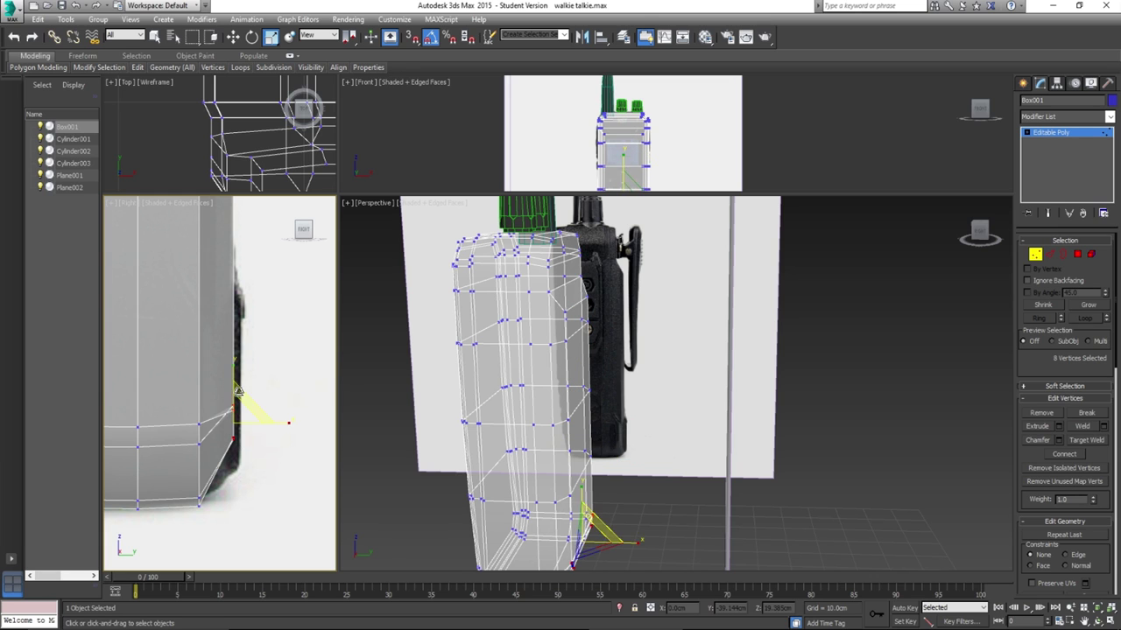
{"action": "key", "text": "q"}
{"action": "key", "text": "ctrl+z"}
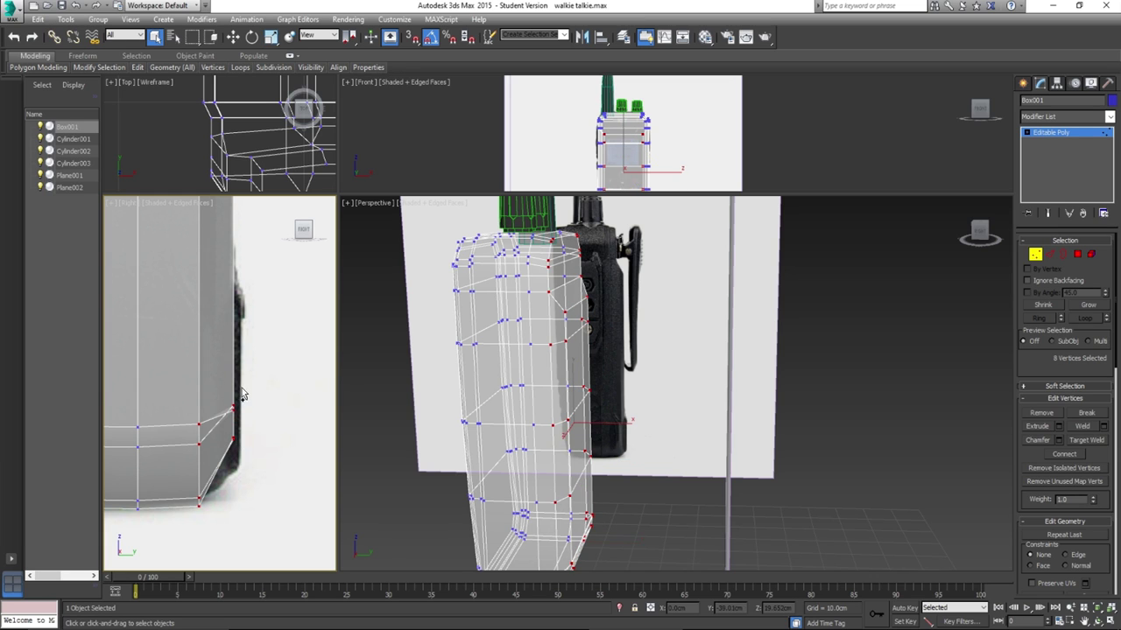
{"action": "key", "text": "ctrl+z"}
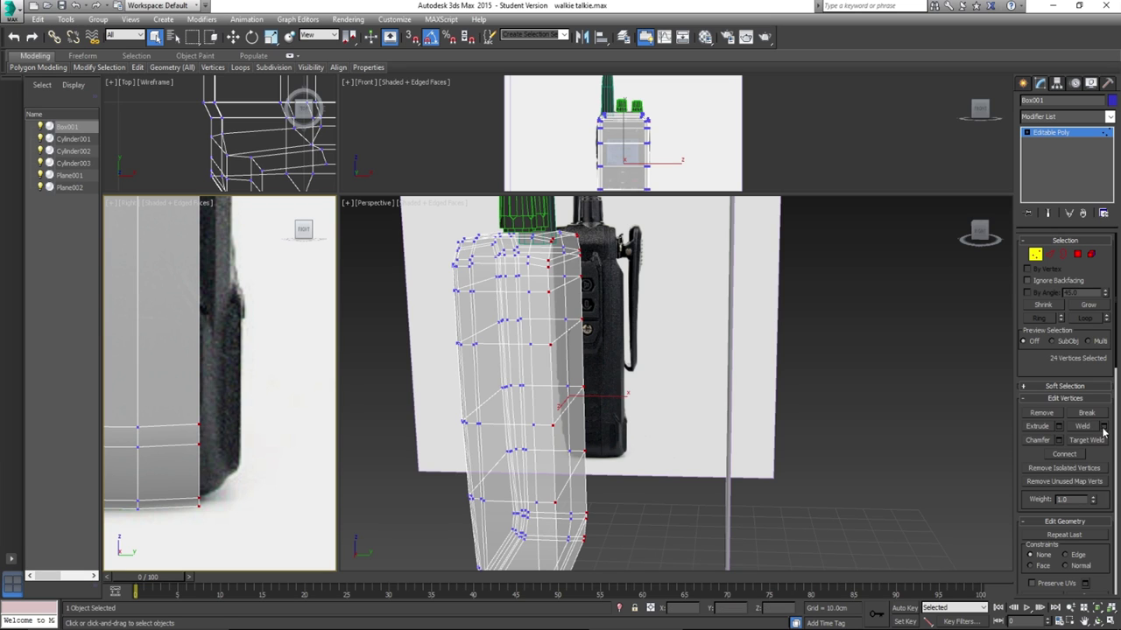
Bevel the six back polygons with a height of 1.868 cm, adjusting the outline to shorten the slopes around the raised section.
{"action": "left_click", "coordinate": [1073, 243]}
{"action": "left_click", "coordinate": [1076, 252]}
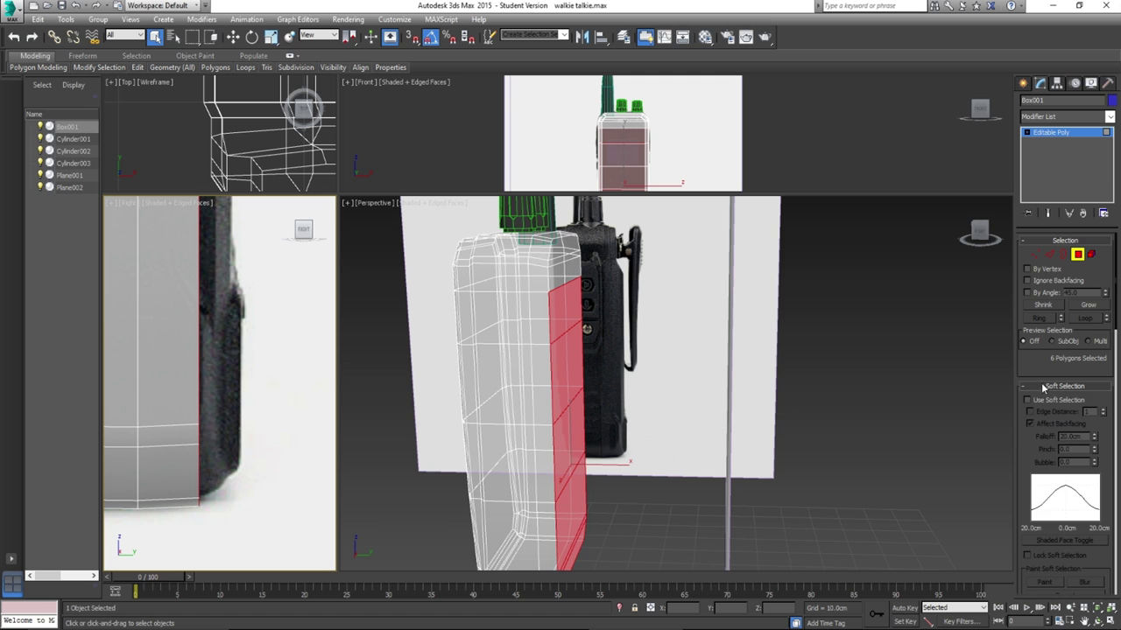
{"action": "left_click", "coordinate": [1050, 386]}
{"action": "left_click", "coordinate": [1058, 441]}
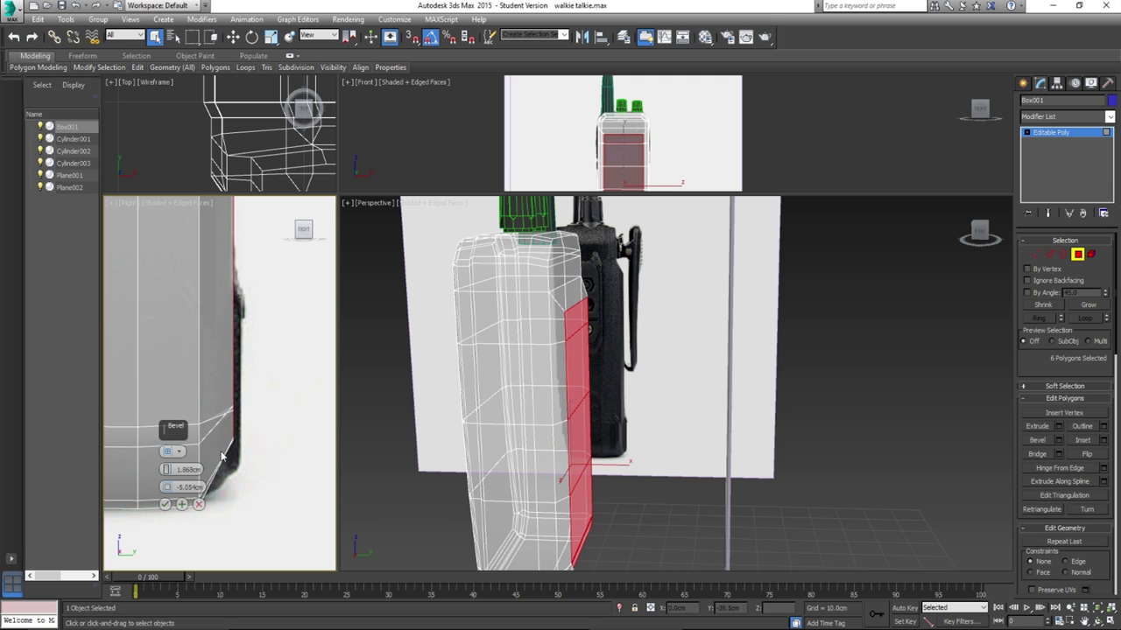
{"action": "scroll", "coordinate": [232, 418], "scroll_direction": "up", "scroll_amount": 2}
{"action": "scroll", "coordinate": [513, 464], "scroll_direction": "up", "scroll_amount": 6}
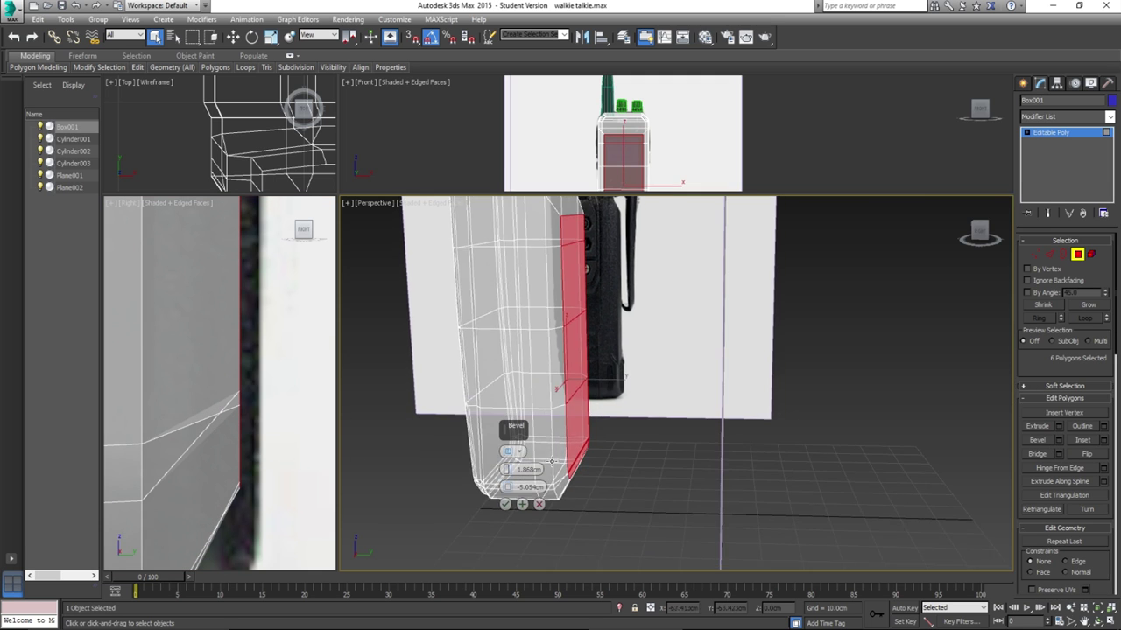
{"action": "mouse_move", "coordinate": [587, 460]}
{"action": "middle_mouse_down", "text": "alt"}
{"action": "mouse_move", "coordinate": [578, 464]}
{"action": "mouse_move", "coordinate": [592, 458]}
{"action": "middle_mouse_up", "text": "alt"}
{"action": "mouse_move", "coordinate": [510, 490]}
{"action": "left_mouse_down"}
{"action": "mouse_move", "coordinate": [513, 468]}
{"action": "mouse_move", "coordinate": [527, 488]}
{"action": "left_mouse_up"}
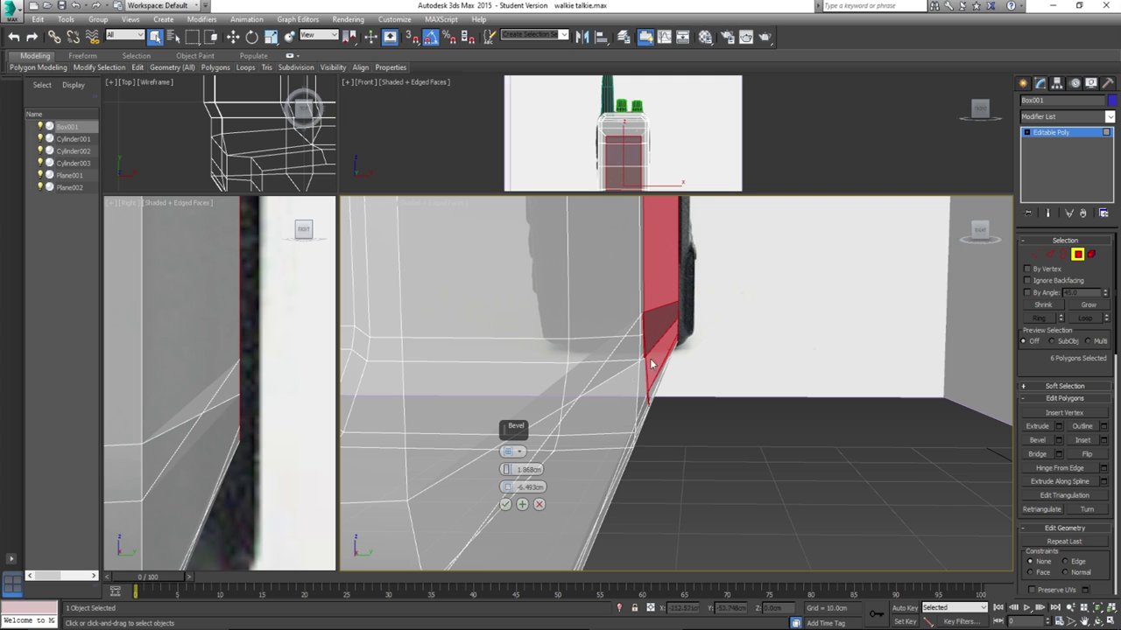
{"action": "left_click_drag", "start_coordinate": [507, 487], "coordinate": [511, 464]}
{"action": "left_click", "coordinate": [506, 503]}
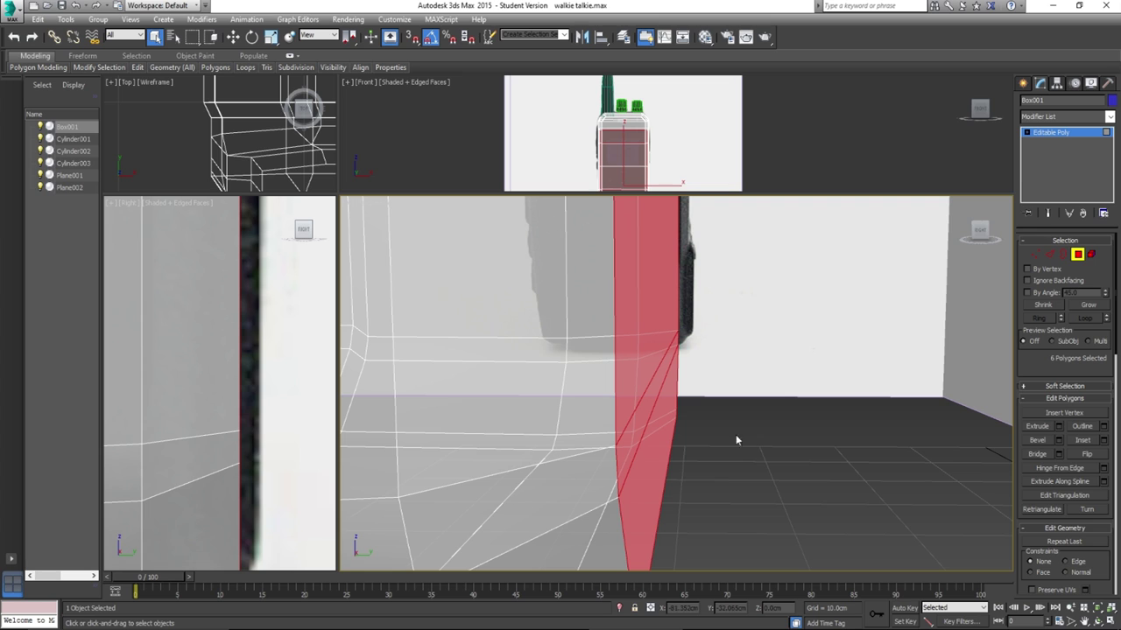
Raise the eight vertices at the lower end of the raised back section to match the side reference.
{"action": "key", "text": "1"}
{"action": "scroll", "coordinate": [175, 388], "scroll_direction": "down", "scroll_amount": 3}
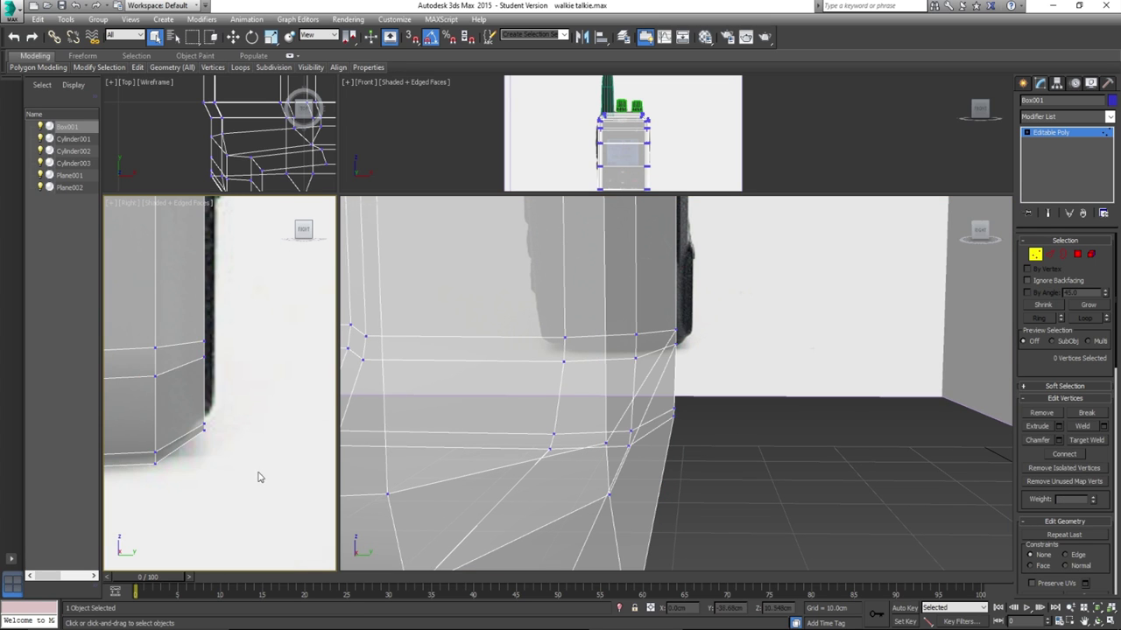
{"action": "left_click_drag", "start_coordinate": [186, 315], "coordinate": [187, 315]}
{"action": "scroll", "coordinate": [187, 315], "scroll_direction": "up", "scroll_amount": 3}
{"action": "key", "text": "w"}
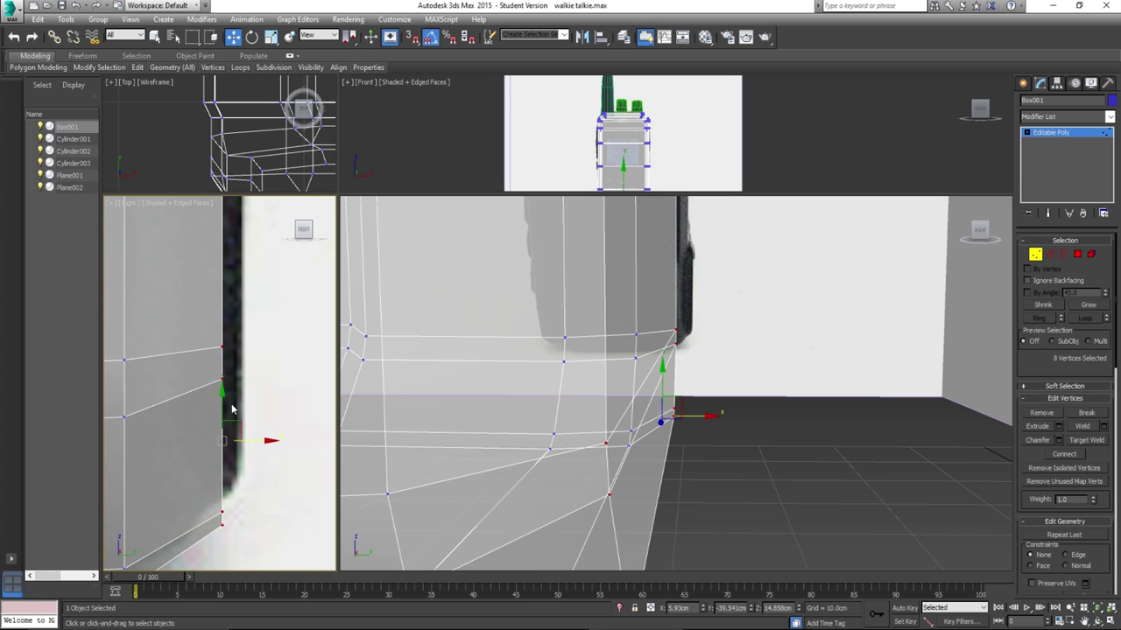
{"action": "left_click_drag", "start_coordinate": [222, 399], "coordinate": [222, 371]}
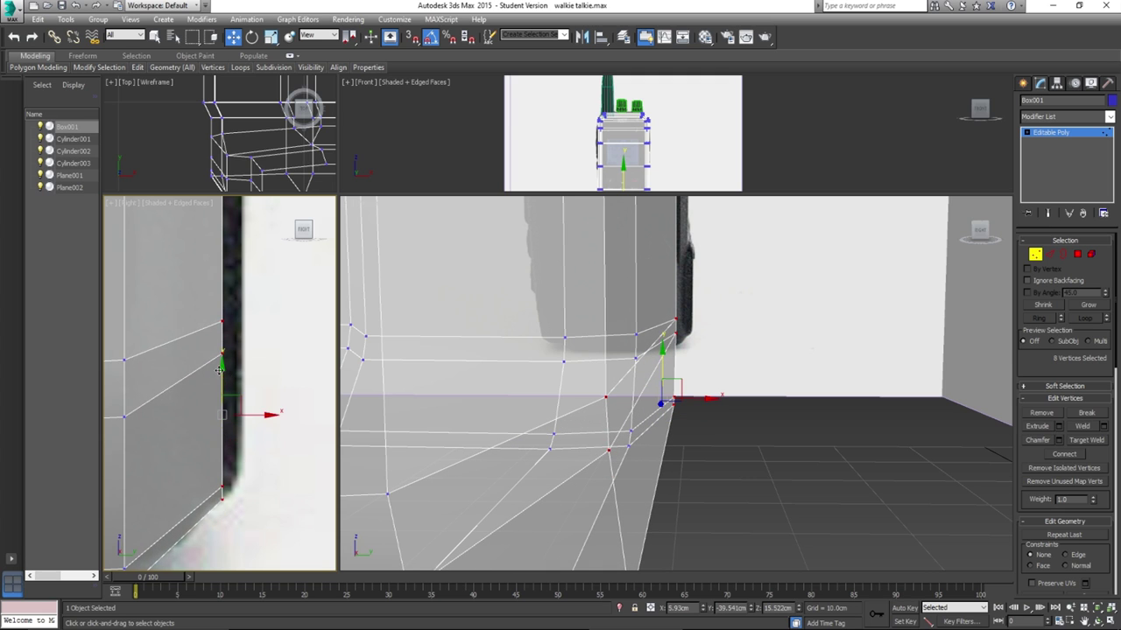
Lower the two upper vertices of the raised back section to a height of about 80.45 cm, lengthening its top slope.
{"action": "scroll", "coordinate": [205, 369], "scroll_direction": "down", "scroll_amount": 5}
{"action": "middle_click_drag", "start_coordinate": [202, 325], "coordinate": [207, 430]}
{"action": "scroll", "coordinate": [210, 360], "scroll_direction": "down", "scroll_amount": 2}
{"action": "middle_click_drag", "start_coordinate": [213, 280], "coordinate": [225, 438]}
{"action": "middle_click_drag", "start_coordinate": [224, 256], "coordinate": [237, 417]}
{"action": "scroll", "coordinate": [240, 344], "scroll_direction": "up", "scroll_amount": 4}
{"action": "left_click_drag", "start_coordinate": [226, 422], "coordinate": [232, 404]}
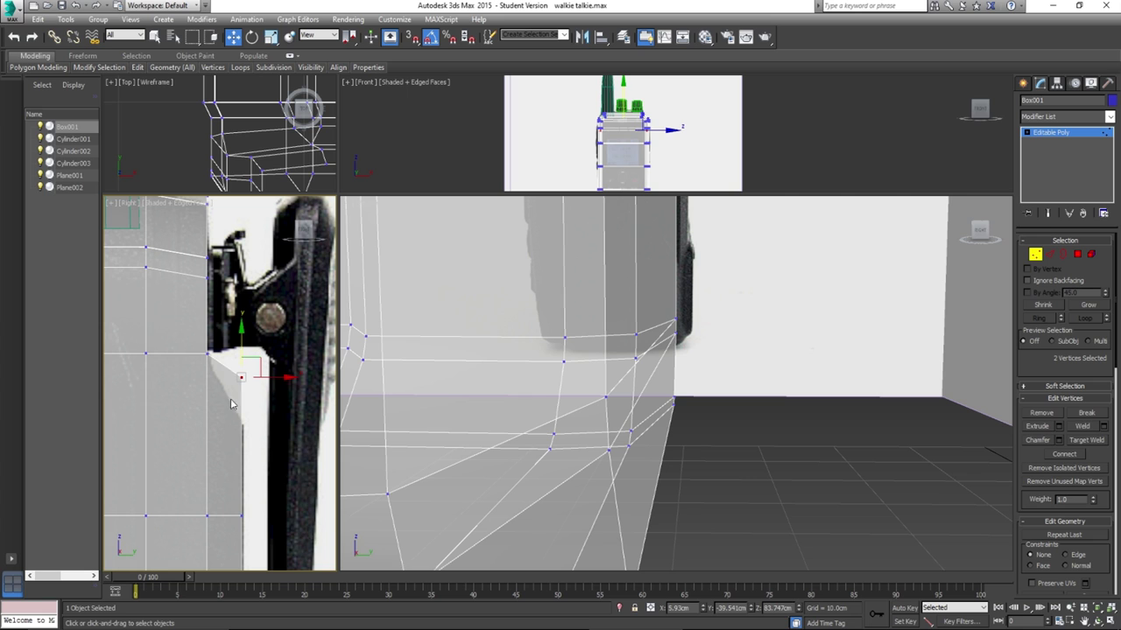
{"action": "left_click_drag", "start_coordinate": [240, 344], "coordinate": [253, 391]}
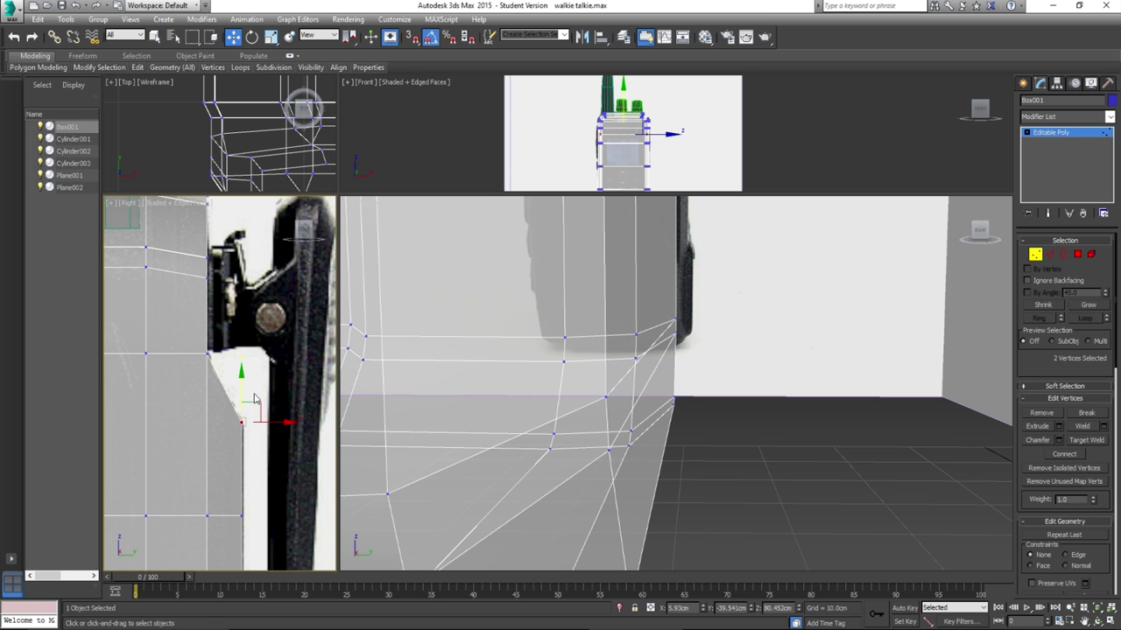
Switch to Photos, compare the body's shape in side1.jpg, back.jpg and walkie talkie.jpg, and return to 3ds Max.
{"action": "scroll", "coordinate": [248, 394], "scroll_direction": "down", "scroll_amount": 5}
{"action": "middle_click_drag", "start_coordinate": [253, 403], "coordinate": [241, 352]}
{"action": "scroll", "coordinate": [245, 393], "scroll_direction": "down", "scroll_amount": 3}
{"action": "scroll", "coordinate": [665, 410], "scroll_direction": "down", "scroll_amount": 5}
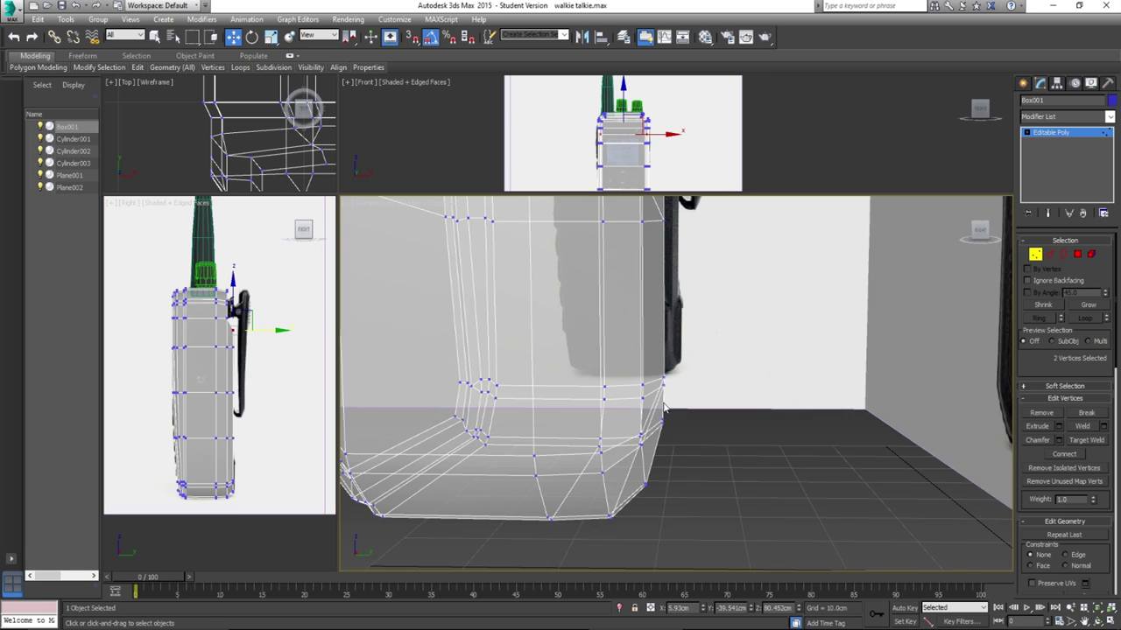
{"action": "mouse_move", "coordinate": [672, 381]}
{"action": "middle_mouse_down", "text": "alt"}
{"action": "mouse_move", "coordinate": [630, 386]}
{"action": "mouse_move", "coordinate": [663, 433]}
{"action": "mouse_move", "coordinate": [639, 445]}
{"action": "mouse_move", "coordinate": [569, 464]}
{"action": "mouse_move", "coordinate": [528, 435]}
{"action": "mouse_move", "coordinate": [671, 394]}
{"action": "mouse_move", "coordinate": [655, 387]}
{"action": "middle_mouse_up", "text": "alt"}
{"action": "key", "text": "alt+Tab"}
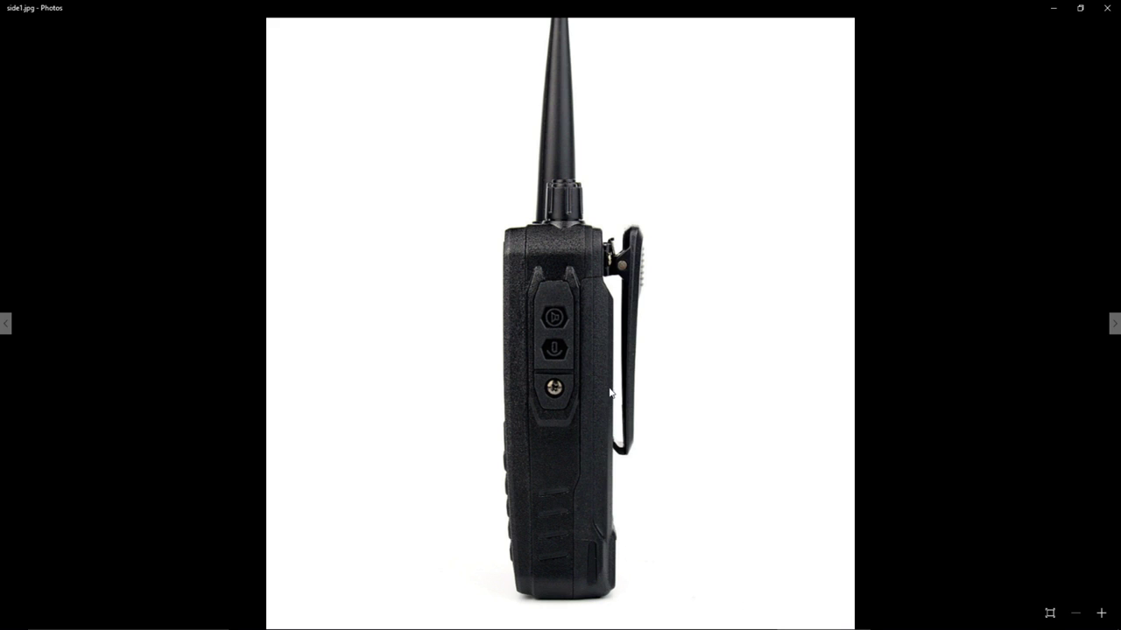
{"action": "mouse_move", "coordinate": [823, 629]}
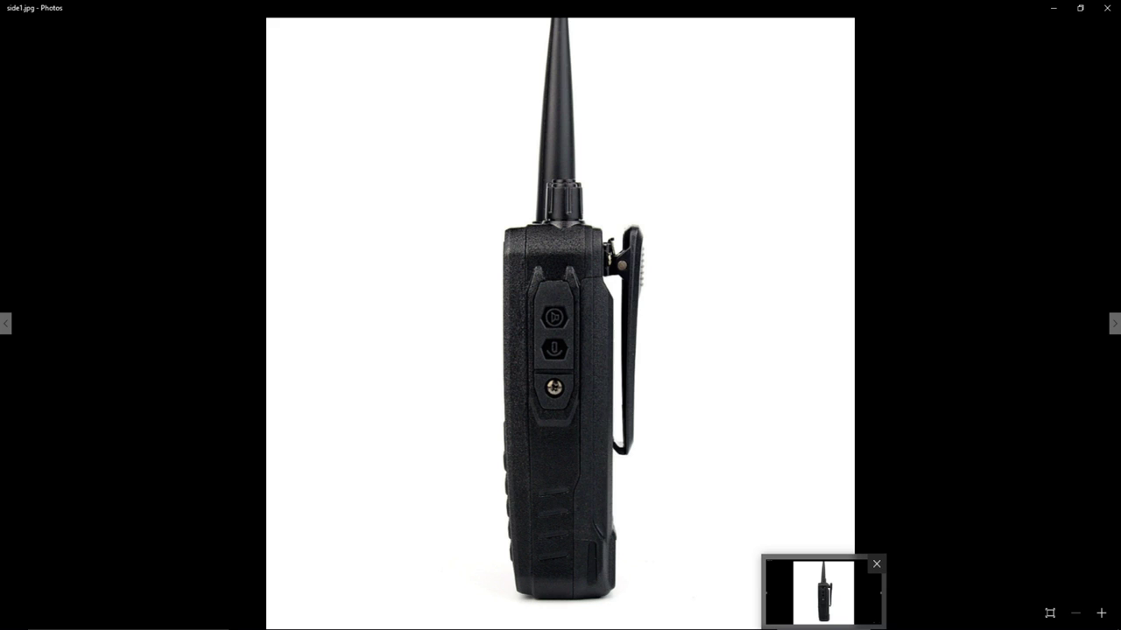
{"action": "scroll", "coordinate": [603, 286], "scroll_direction": "up", "scroll_amount": 1}
{"action": "scroll", "coordinate": [611, 320], "scroll_direction": "down", "scroll_amount": 1}
{"action": "scroll", "coordinate": [611, 322], "scroll_direction": "up", "scroll_amount": 1}
{"action": "scroll", "coordinate": [514, 416], "scroll_direction": "down", "scroll_amount": 1}
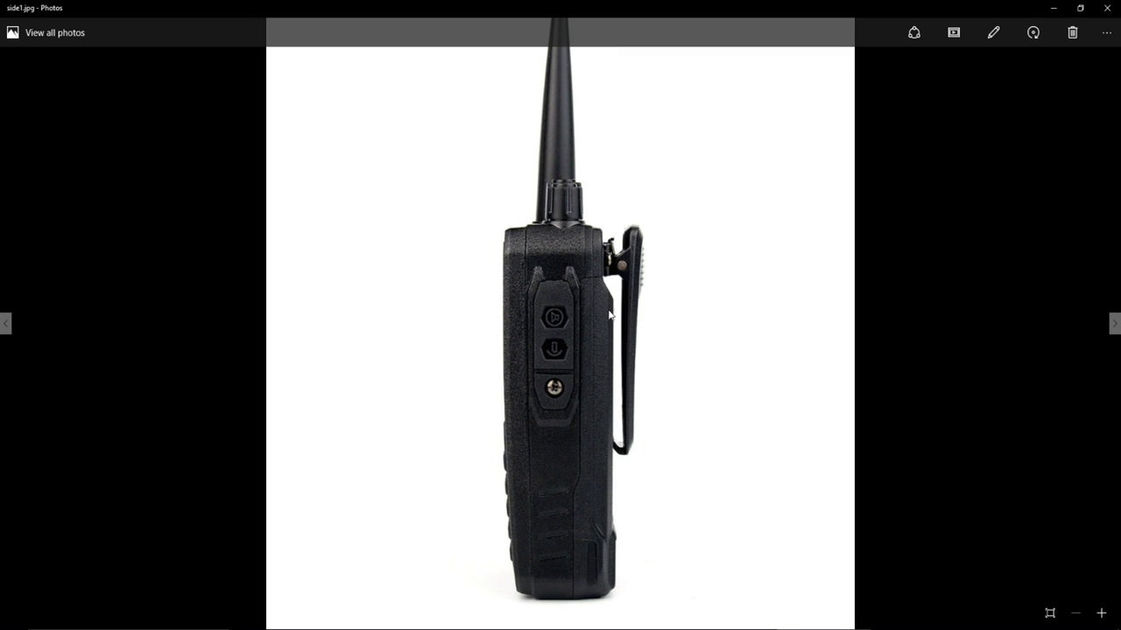
{"action": "scroll", "coordinate": [601, 387], "scroll_direction": "up", "scroll_amount": 1}
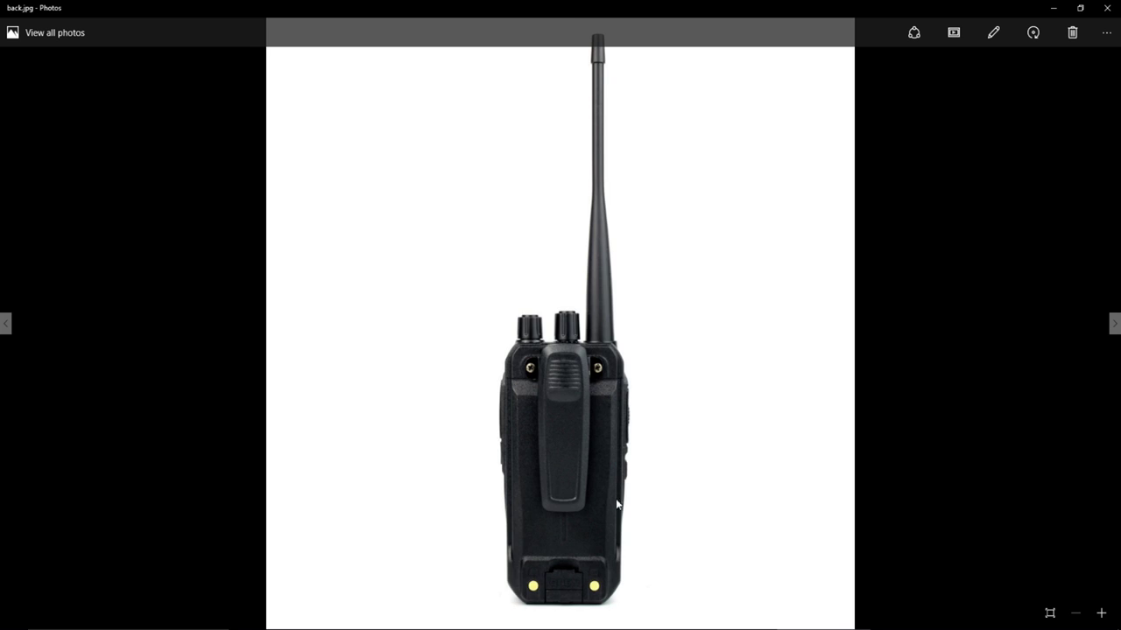
{"action": "scroll", "coordinate": [596, 496], "scroll_direction": "down", "scroll_amount": 1}
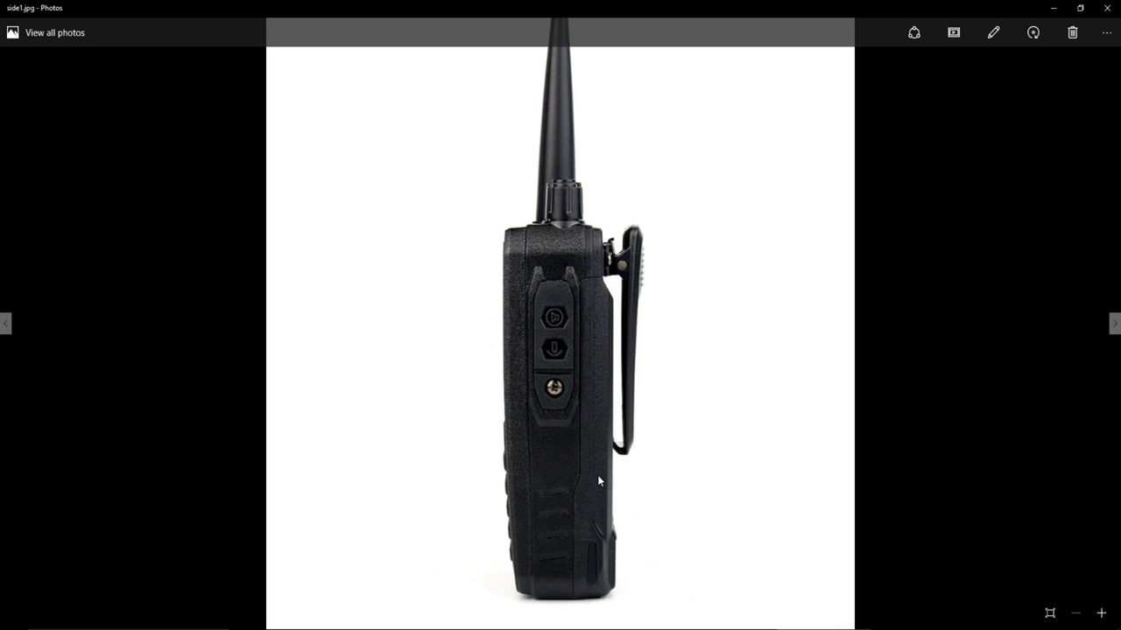
{"action": "scroll", "coordinate": [591, 427], "scroll_direction": "down", "scroll_amount": 1}
{"action": "scroll", "coordinate": [585, 428], "scroll_direction": "down", "scroll_amount": 1}
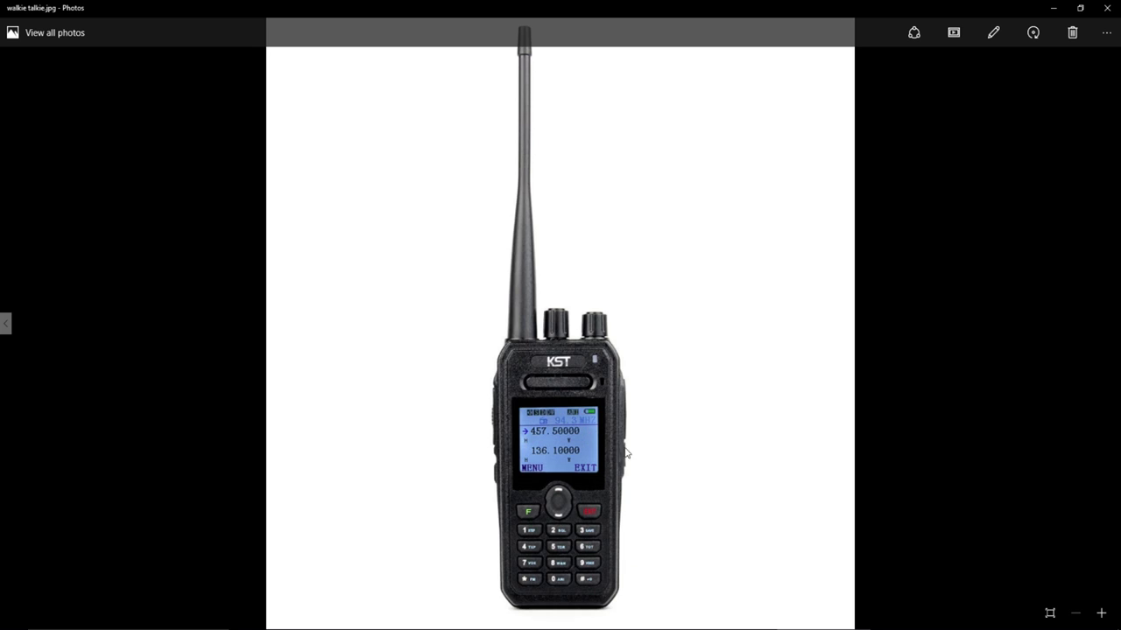
{"action": "left_click", "coordinate": [636, 629]}
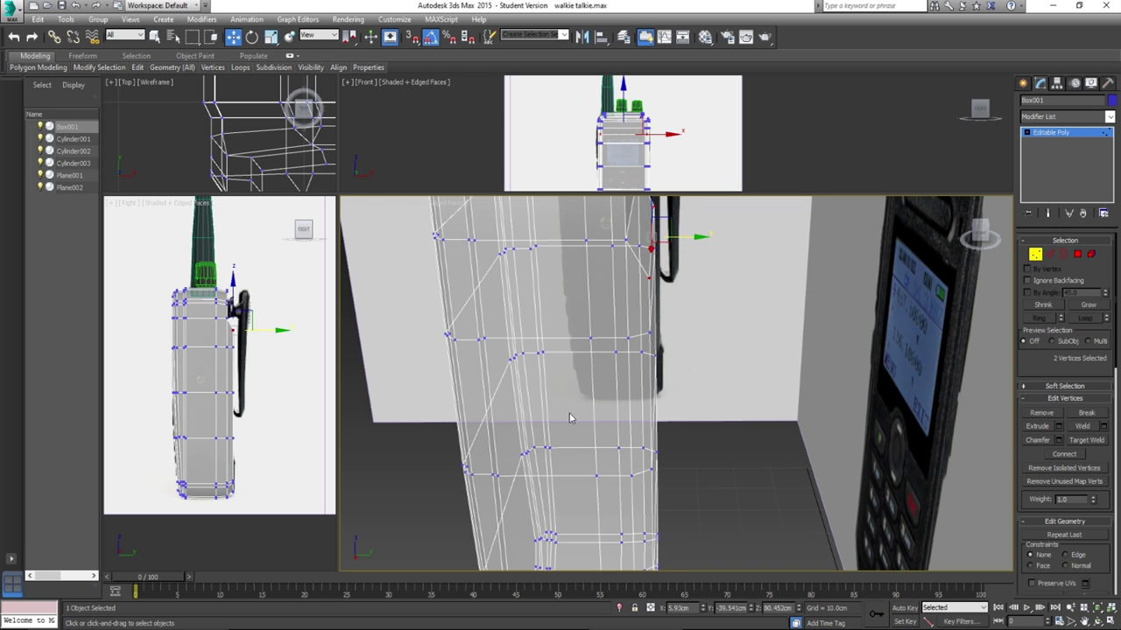
Leave vertex editing and check the whole body against the side reference from several angles.
{"action": "scroll", "coordinate": [569, 419], "scroll_direction": "down", "scroll_amount": 5}
{"action": "left_click", "coordinate": [1037, 254]}
{"action": "mouse_move", "coordinate": [623, 386]}
{"action": "middle_mouse_down", "text": "alt"}
{"action": "mouse_move", "coordinate": [637, 380]}
{"action": "mouse_move", "coordinate": [618, 354]}
{"action": "middle_mouse_up", "text": "alt"}
{"action": "key", "text": "alt+x"}
{"action": "middle_click", "coordinate": [220, 476]}
{"action": "scroll", "coordinate": [220, 474], "scroll_direction": "up", "scroll_amount": 5}
{"action": "key", "text": "alt+x"}
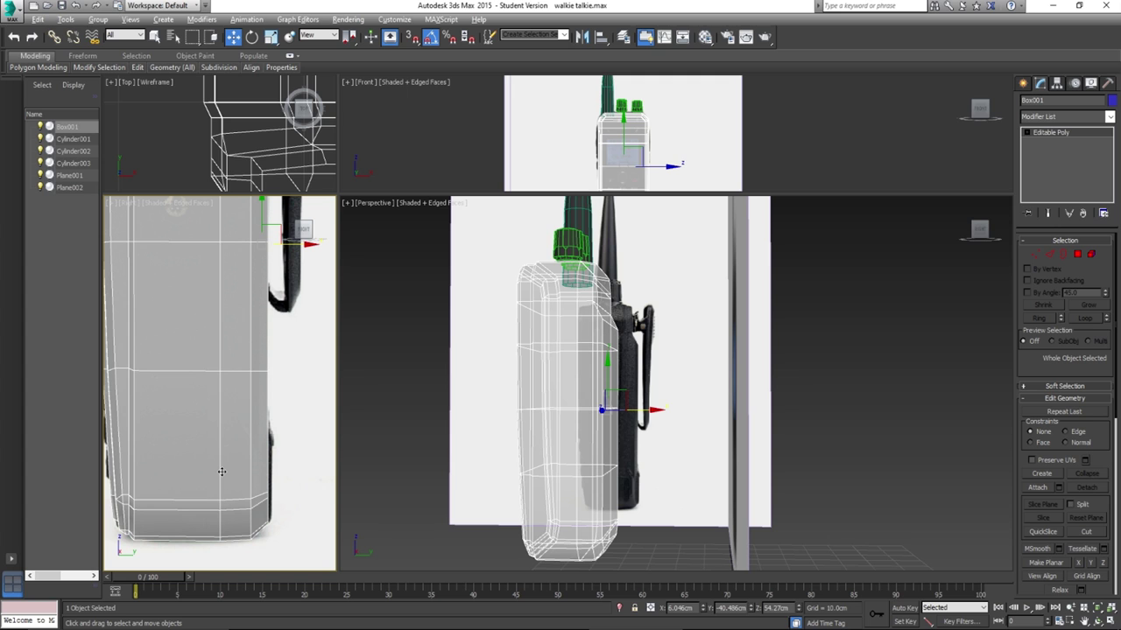
{"action": "middle_click_drag", "start_coordinate": [744, 443], "coordinate": [1018, 337], "text": "alt"}
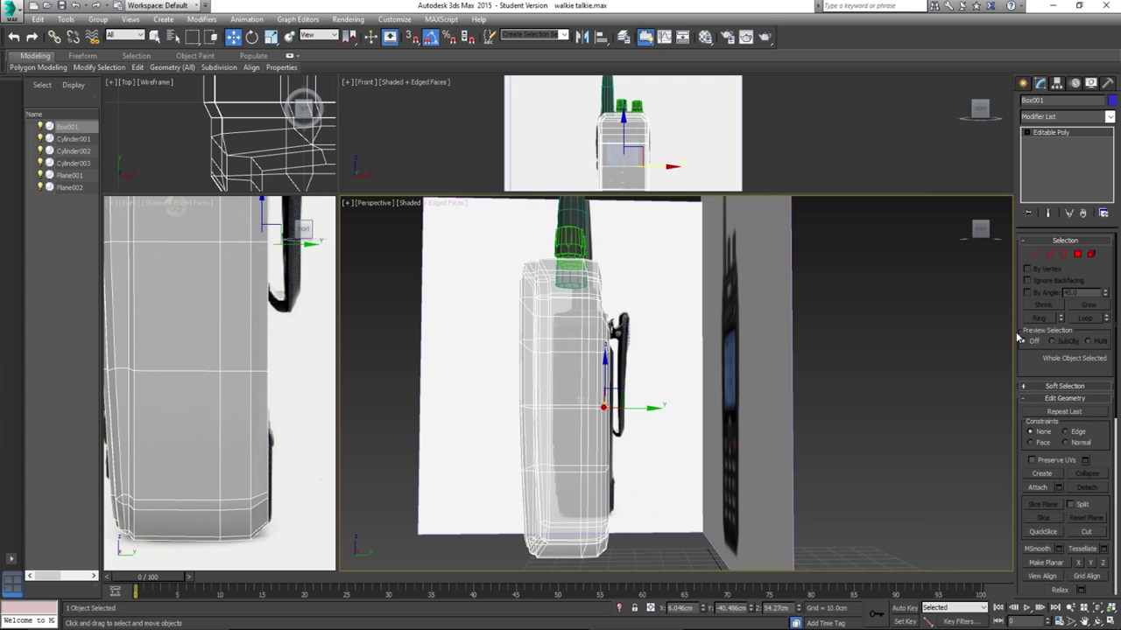
Move the body's lower row of 18 vertices down to the start of the bulge at the back's lower end.
{"action": "left_click", "coordinate": [1034, 254]}
{"action": "mouse_move", "coordinate": [318, 430]}
{"action": "left_mouse_down"}
{"action": "mouse_move", "coordinate": [221, 399]}
{"action": "mouse_move", "coordinate": [328, 448]}
{"action": "left_mouse_up"}
{"action": "mouse_move", "coordinate": [289, 440]}
{"action": "middle_mouse_down"}
{"action": "mouse_move", "coordinate": [248, 437]}
{"action": "mouse_move", "coordinate": [268, 444]}
{"action": "middle_mouse_up"}
{"action": "left_click_drag", "start_coordinate": [193, 372], "coordinate": [213, 415]}
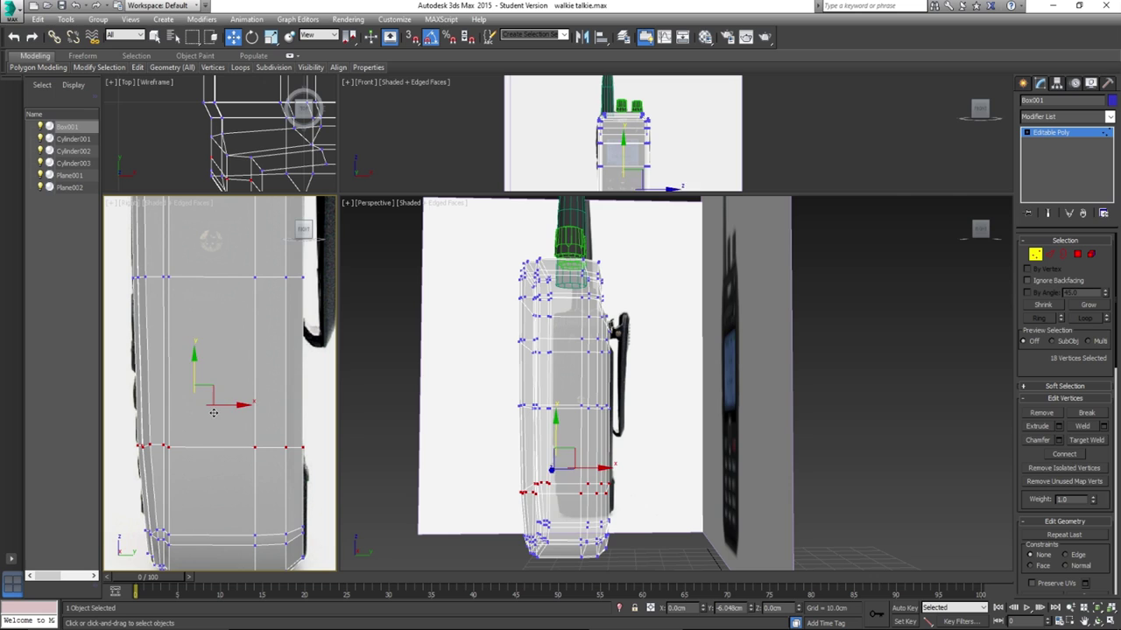
{"action": "key", "text": "e"}
{"action": "key", "text": "r"}
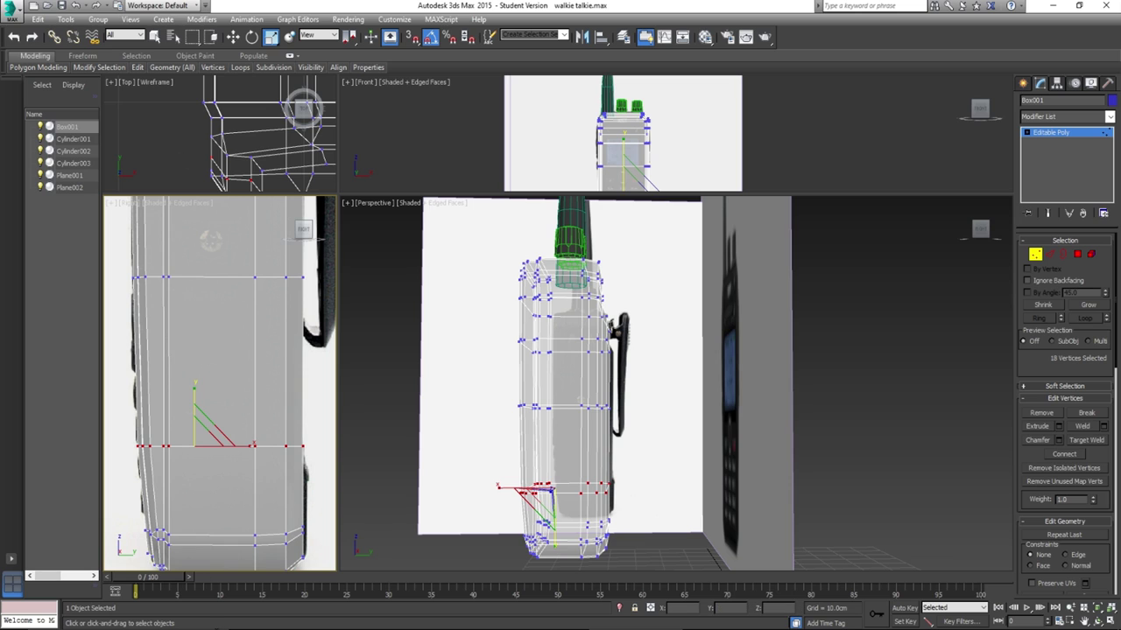
Undo the trial shift of the row's front vertices, and move only its eight frontmost vertices inward by about 0.27 cm.
{"action": "key", "text": "w"}
{"action": "left_click_drag", "start_coordinate": [169, 452], "coordinate": [194, 466]}
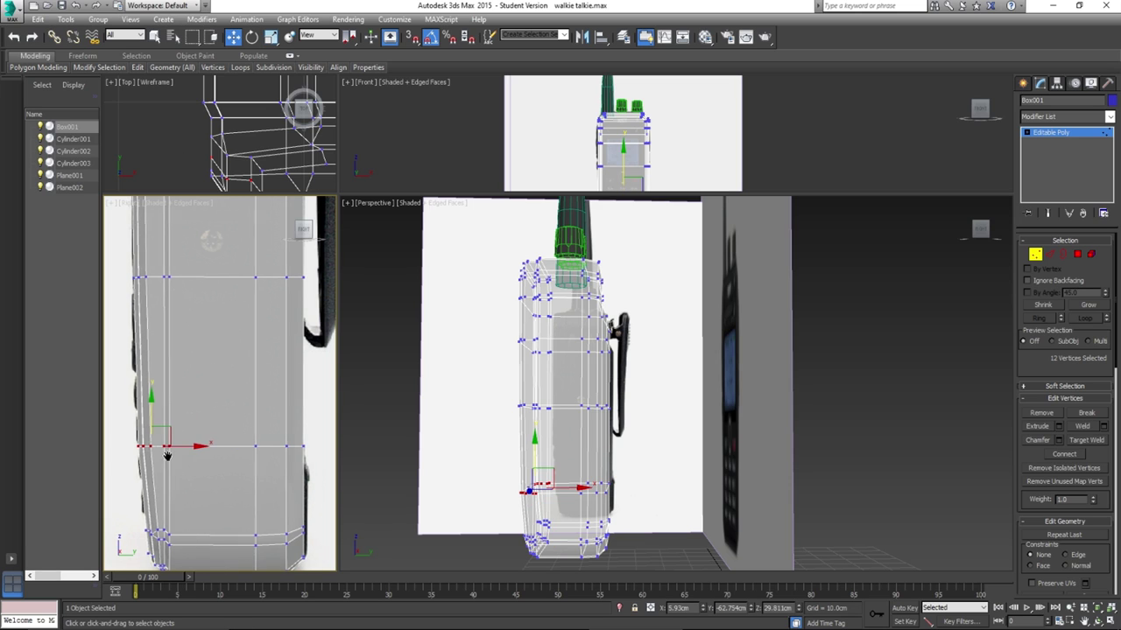
{"action": "middle_click_drag", "start_coordinate": [167, 455], "coordinate": [190, 468]}
{"action": "scroll", "coordinate": [190, 468], "scroll_direction": "up", "scroll_amount": 2}
{"action": "left_click_drag", "start_coordinate": [208, 454], "coordinate": [211, 452]}
{"action": "key", "text": "ctrl+z"}
{"action": "left_click_drag", "start_coordinate": [115, 435], "coordinate": [194, 454]}
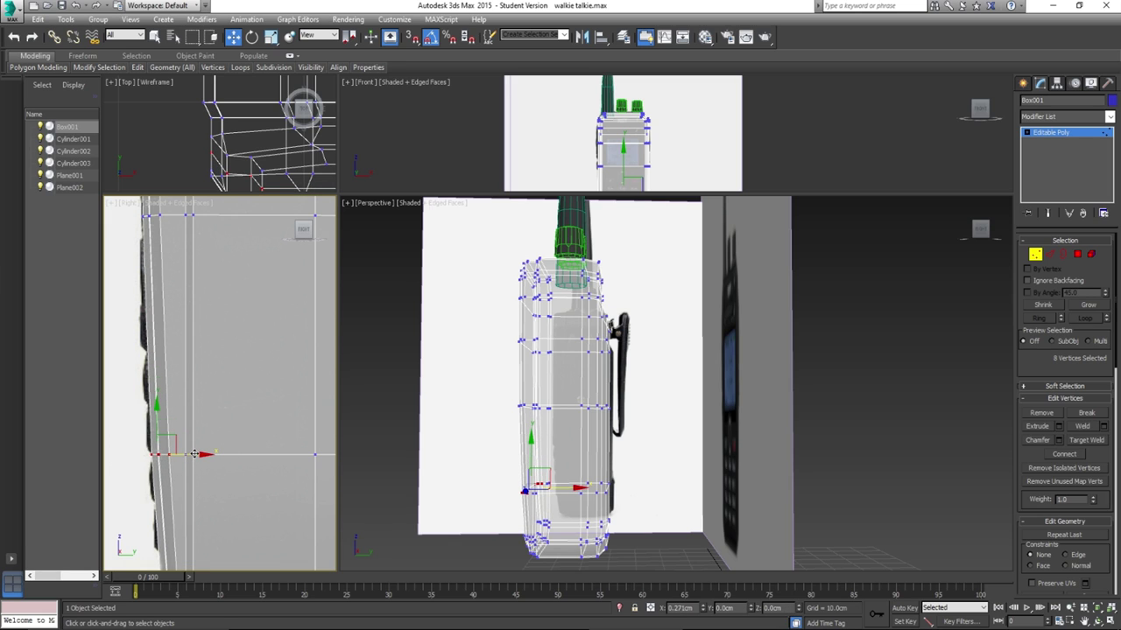
{"action": "scroll", "coordinate": [194, 453], "scroll_direction": "down", "scroll_amount": 4}
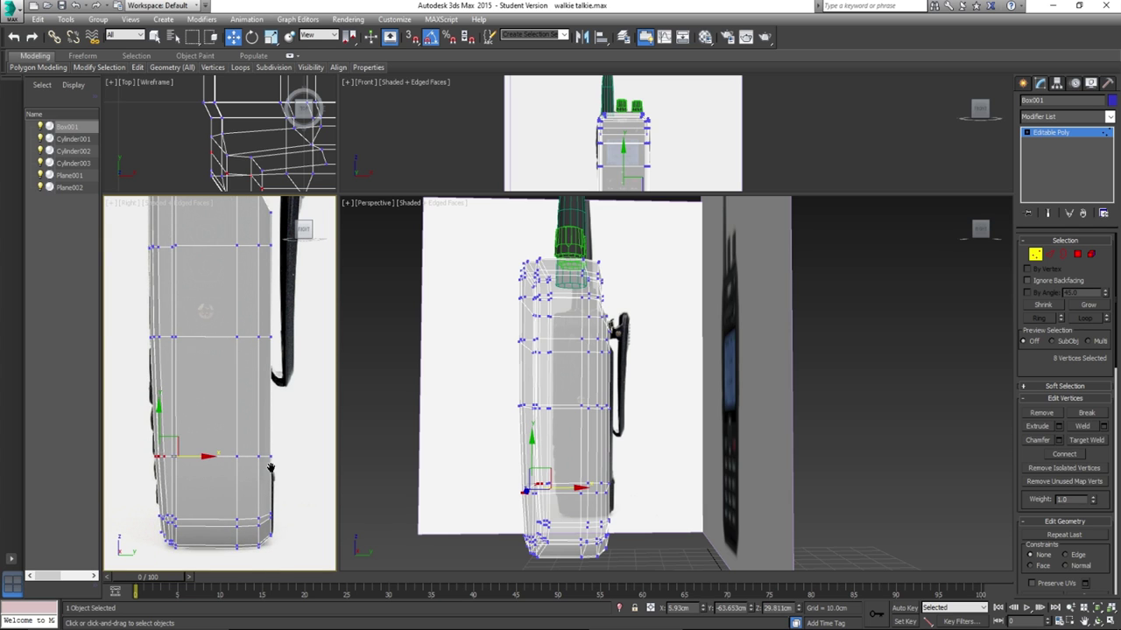
Select the three polygons at the lower end of the body's raised back section.
{"action": "scroll", "coordinate": [273, 473], "scroll_direction": "up", "scroll_amount": 3}
{"action": "middle_click_drag", "start_coordinate": [275, 479], "coordinate": [249, 420]}
{"action": "left_click", "coordinate": [1077, 254]}
{"action": "middle_click_drag", "start_coordinate": [717, 447], "coordinate": [604, 506], "text": "alt"}
{"action": "left_click", "coordinate": [604, 525]}
{"action": "scroll", "coordinate": [600, 524], "scroll_direction": "up", "scroll_amount": 5}
{"action": "left_click", "coordinate": [600, 530], "text": "ctrl"}
{"action": "mouse_move", "coordinate": [601, 528]}
{"action": "middle_mouse_down", "text": "alt"}
{"action": "mouse_move", "coordinate": [654, 521]}
{"action": "mouse_move", "coordinate": [588, 524]}
{"action": "middle_mouse_up", "text": "alt"}
{"action": "left_click", "coordinate": [578, 481], "text": "ctrl"}
{"action": "middle_click_drag", "start_coordinate": [573, 482], "coordinate": [617, 495], "text": "alt"}
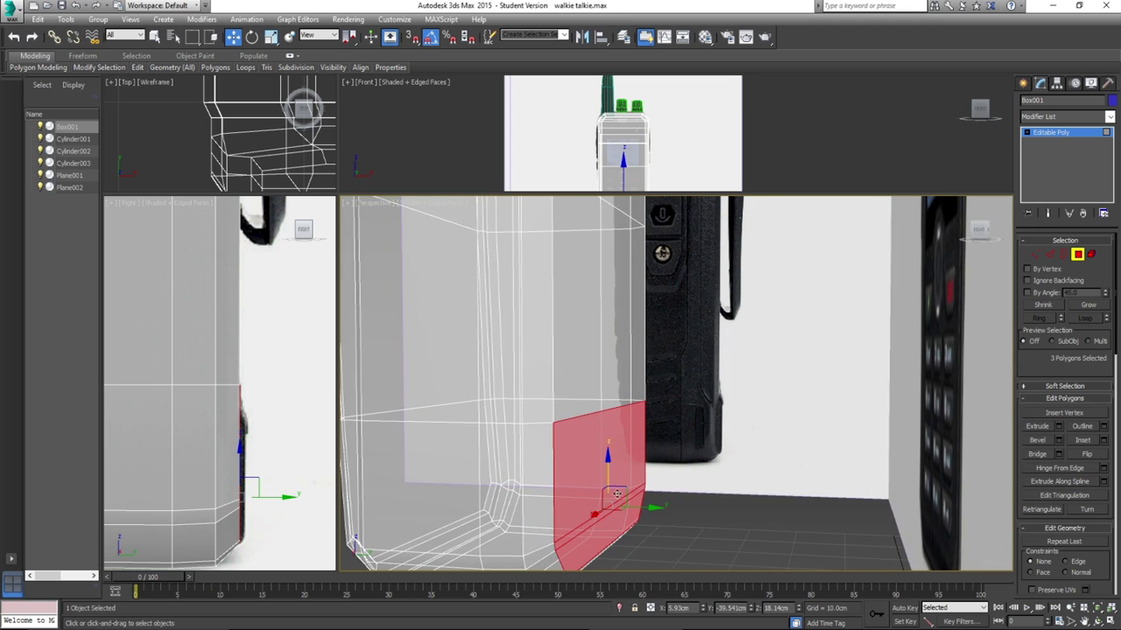
Extrude the three selected lower back polygons outward to meet the bulge in the side reference.
{"action": "left_click", "coordinate": [1059, 427]}
{"action": "right_click", "coordinate": [293, 473]}
{"action": "left_click_drag", "start_coordinate": [168, 467], "coordinate": [199, 558]}
{"action": "left_click", "coordinate": [165, 487]}
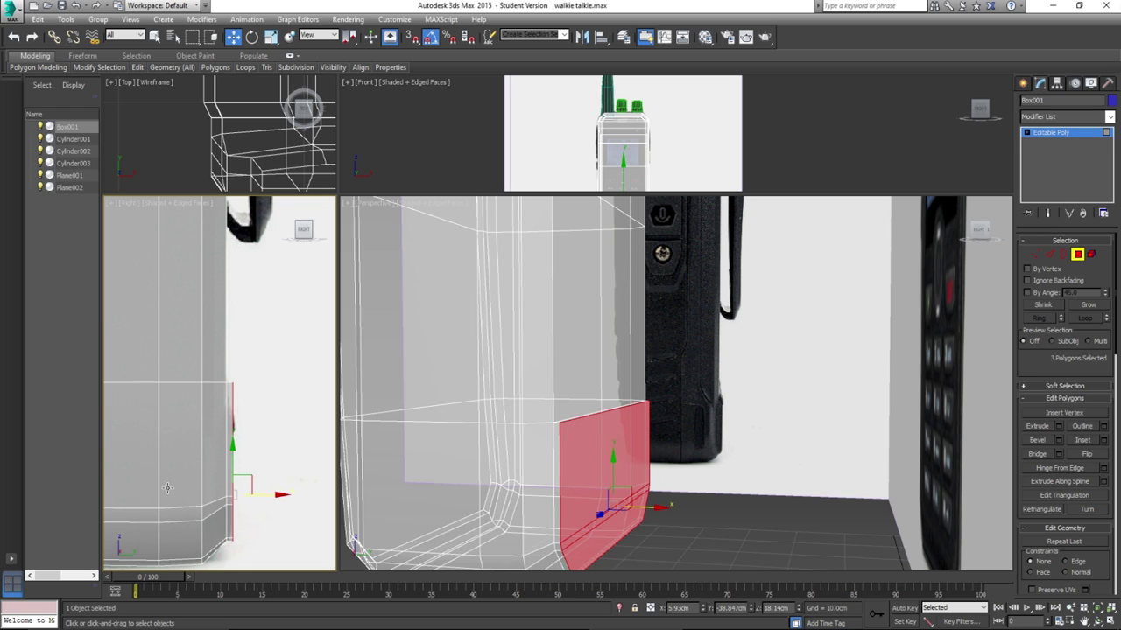
Scale the extruded lower back polygons down uniformly so the bulge's sides taper like the side reference.
{"action": "key", "text": "r"}
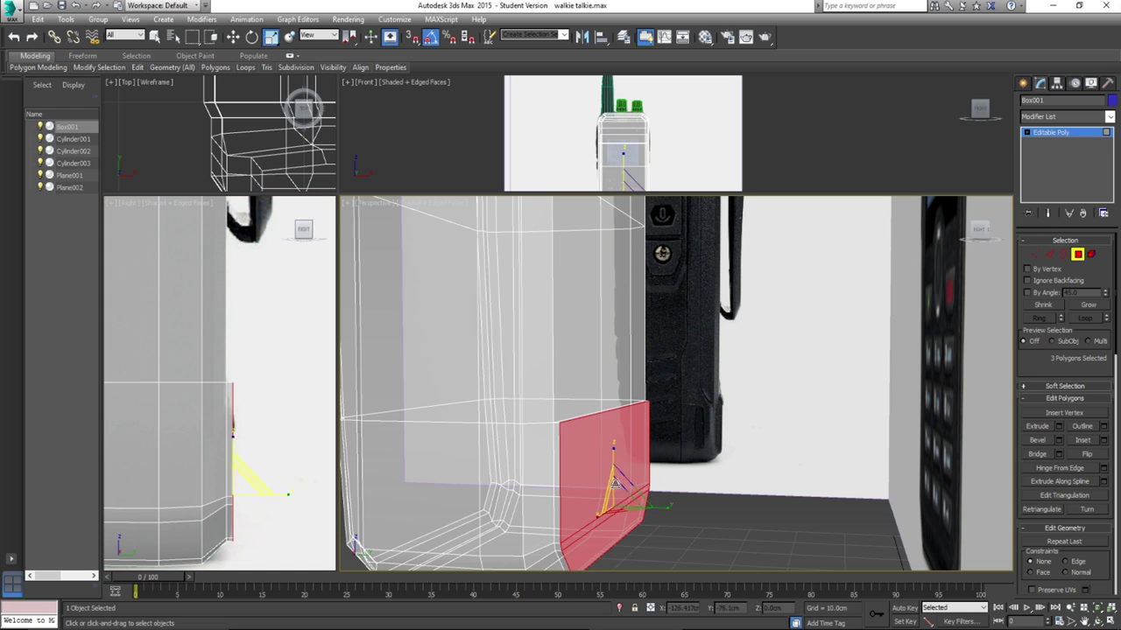
{"action": "mouse_move", "coordinate": [616, 496]}
{"action": "left_mouse_down"}
{"action": "mouse_move", "coordinate": [628, 512]}
{"action": "mouse_move", "coordinate": [622, 504]}
{"action": "left_mouse_up"}
{"action": "middle_click_drag", "start_coordinate": [616, 511], "coordinate": [617, 511]}
{"action": "scroll", "coordinate": [591, 520], "scroll_direction": "up", "scroll_amount": 5}
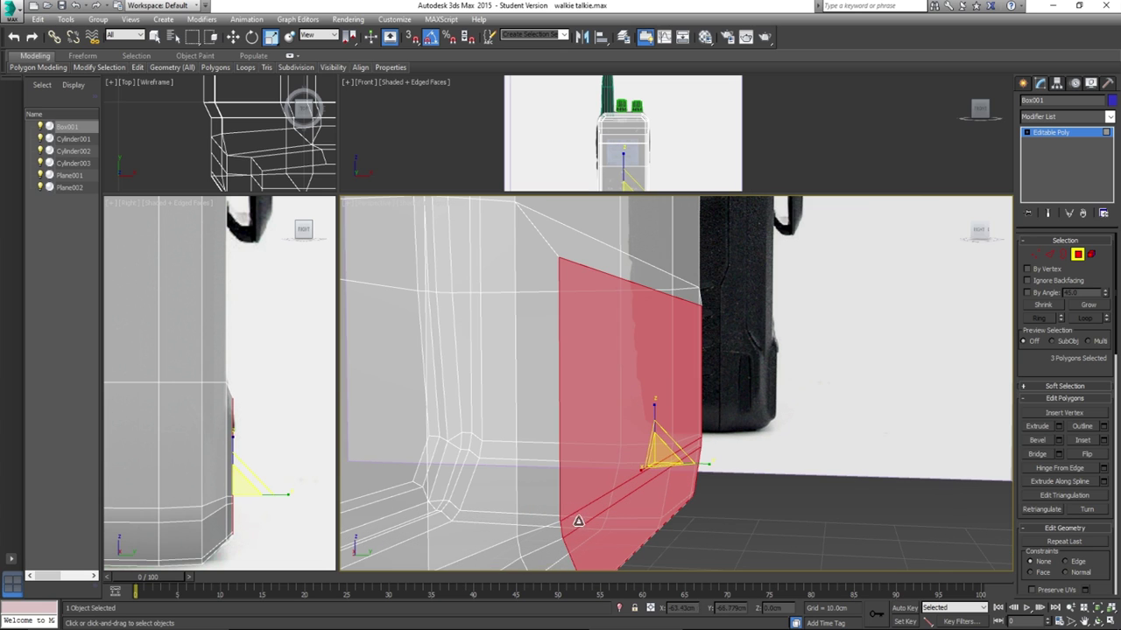
{"action": "left_click_drag", "start_coordinate": [663, 450], "coordinate": [666, 465]}
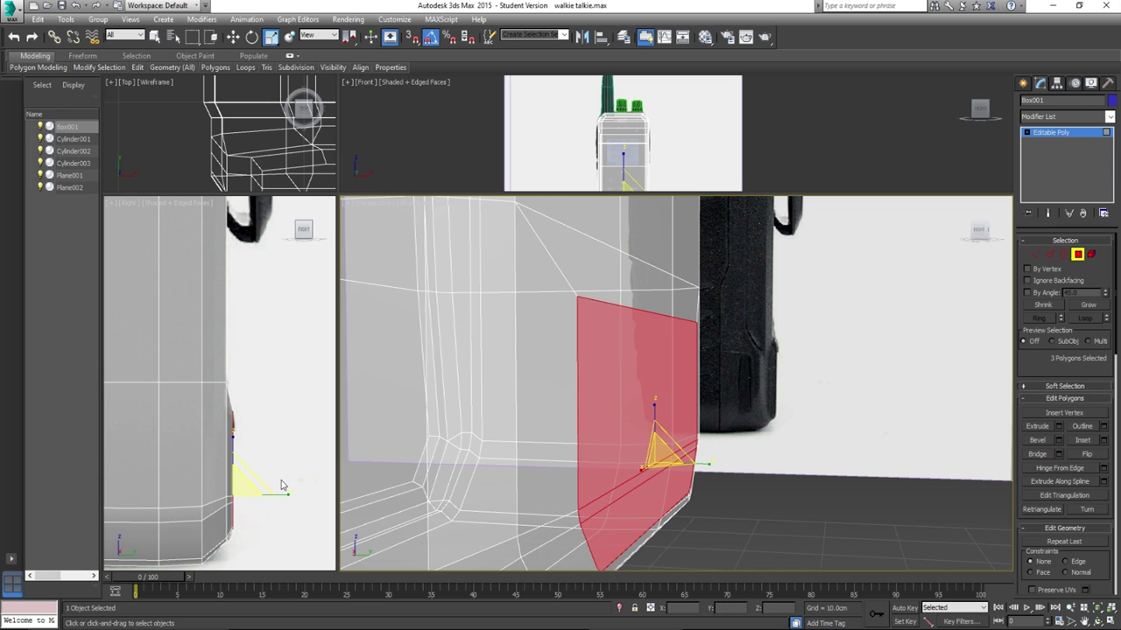
{"action": "scroll", "coordinate": [260, 453], "scroll_direction": "up", "scroll_amount": 5}
{"action": "scroll", "coordinate": [234, 404], "scroll_direction": "down", "scroll_amount": 6}
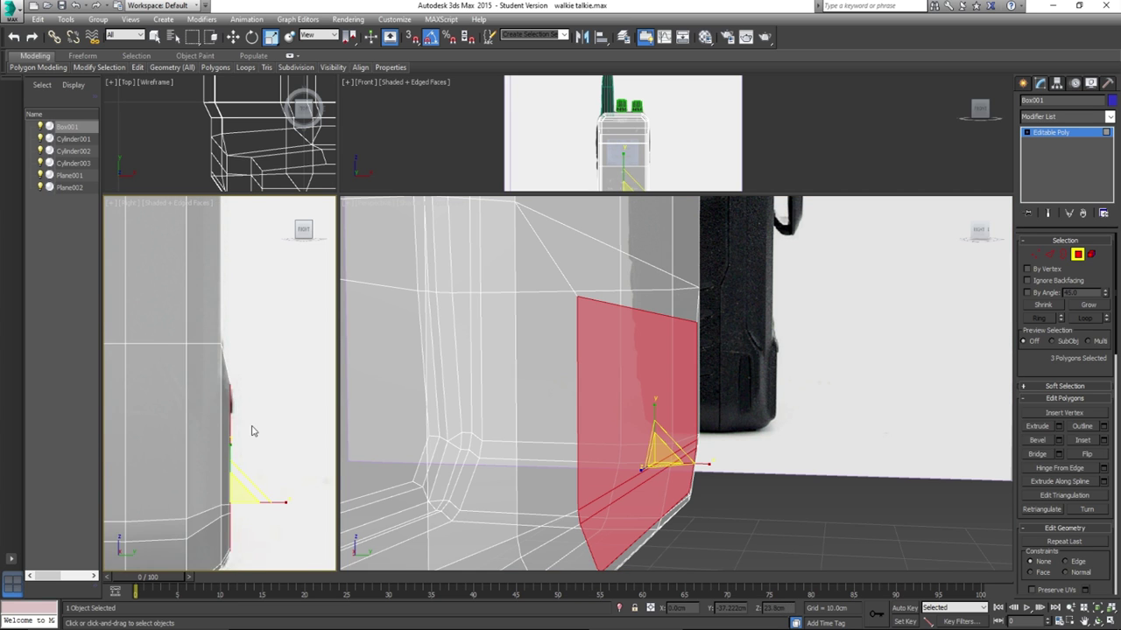
Deselect the back polygons, turn off the body's see-through display, and leave polygon editing with the top front in view.
{"action": "left_click", "coordinate": [717, 423]}
{"action": "key", "text": "alt+x"}
{"action": "middle_click_drag", "start_coordinate": [718, 423], "coordinate": [707, 300], "text": "alt"}
{"action": "scroll", "coordinate": [730, 426], "scroll_direction": "down", "scroll_amount": 3}
{"action": "scroll", "coordinate": [708, 300], "scroll_direction": "up", "scroll_amount": 5}
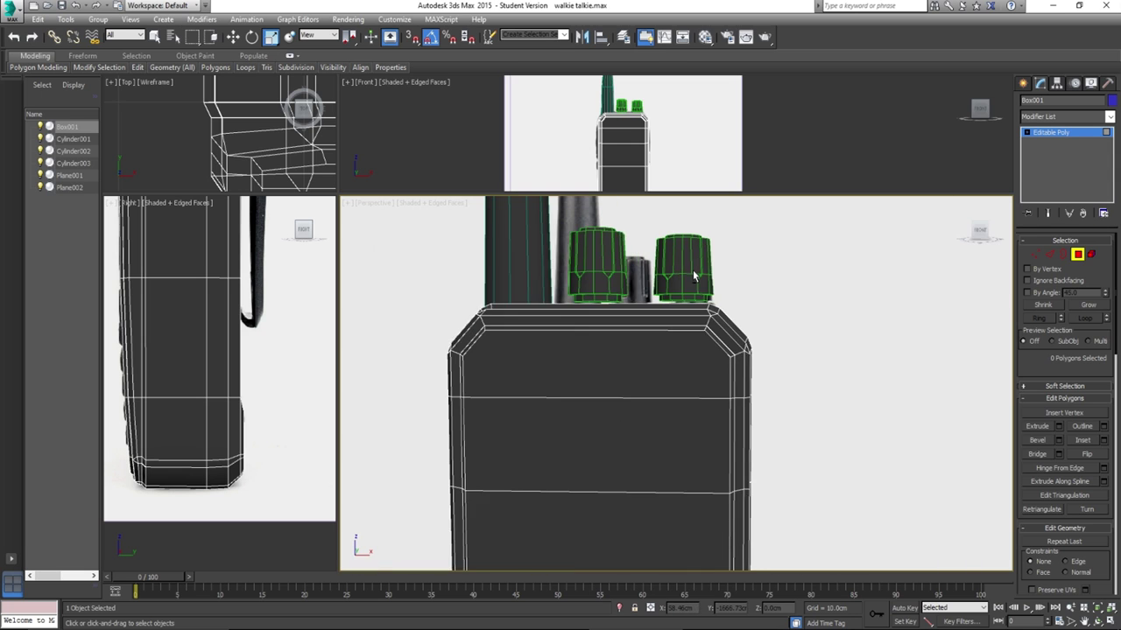
{"action": "left_click", "coordinate": [1077, 255]}
{"action": "middle_click_drag", "start_coordinate": [681, 259], "coordinate": [688, 278]}
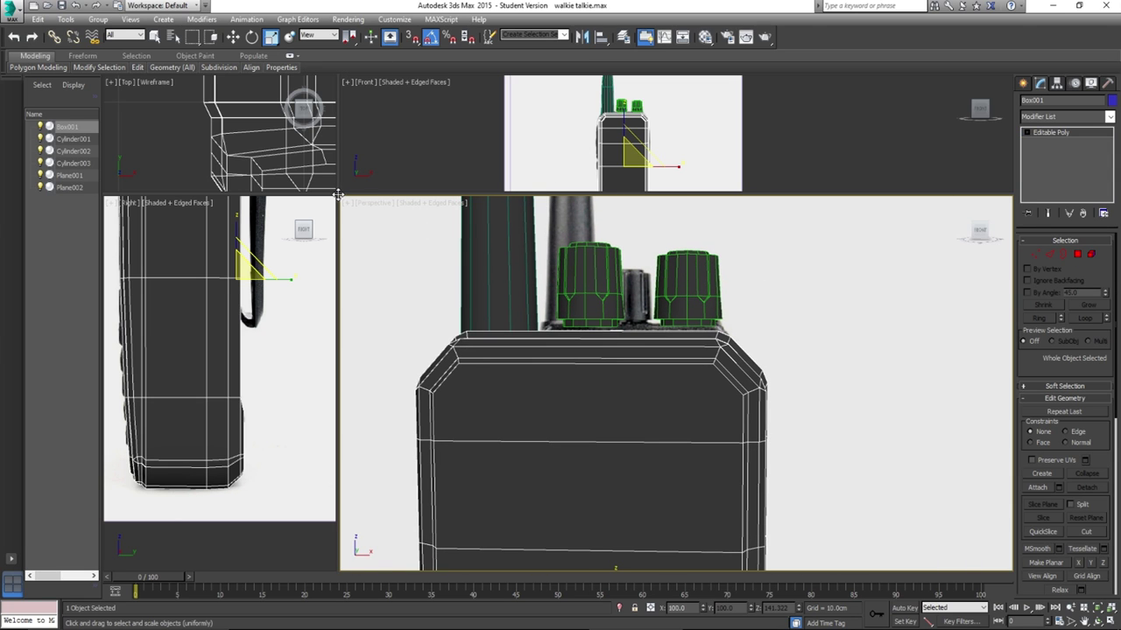
Enlarge the front view around the top knobs and open the right knob's vertices for editing.
{"action": "left_click_drag", "start_coordinate": [337, 193], "coordinate": [329, 348]}
{"action": "scroll", "coordinate": [677, 172], "scroll_direction": "up", "scroll_amount": 8}
{"action": "left_click", "coordinate": [676, 180]}
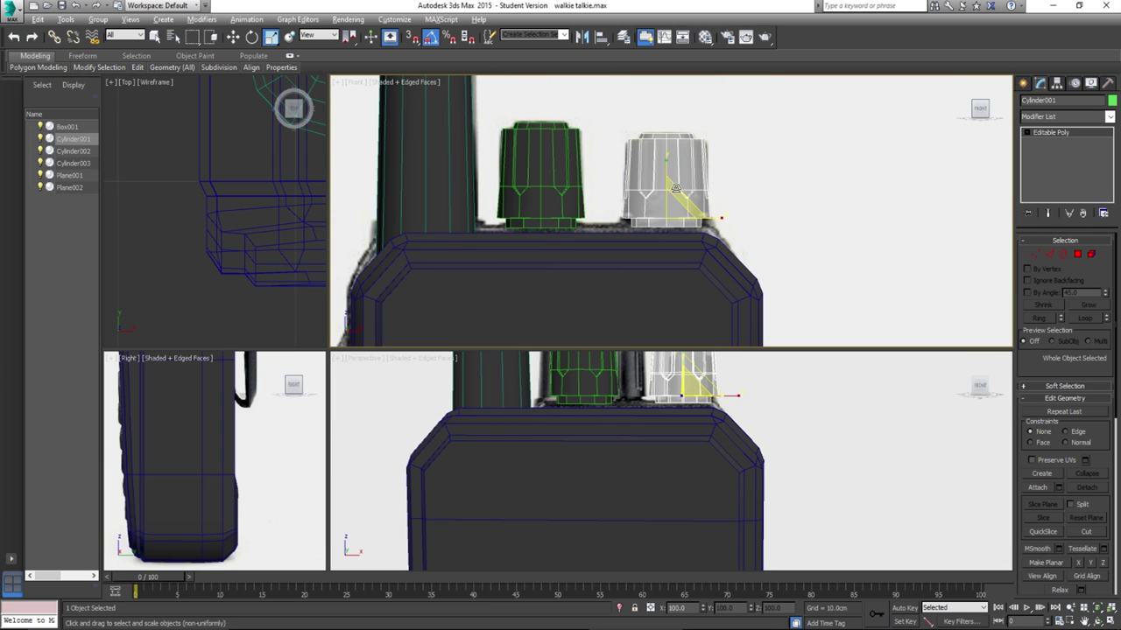
{"action": "left_click", "coordinate": [1035, 254]}
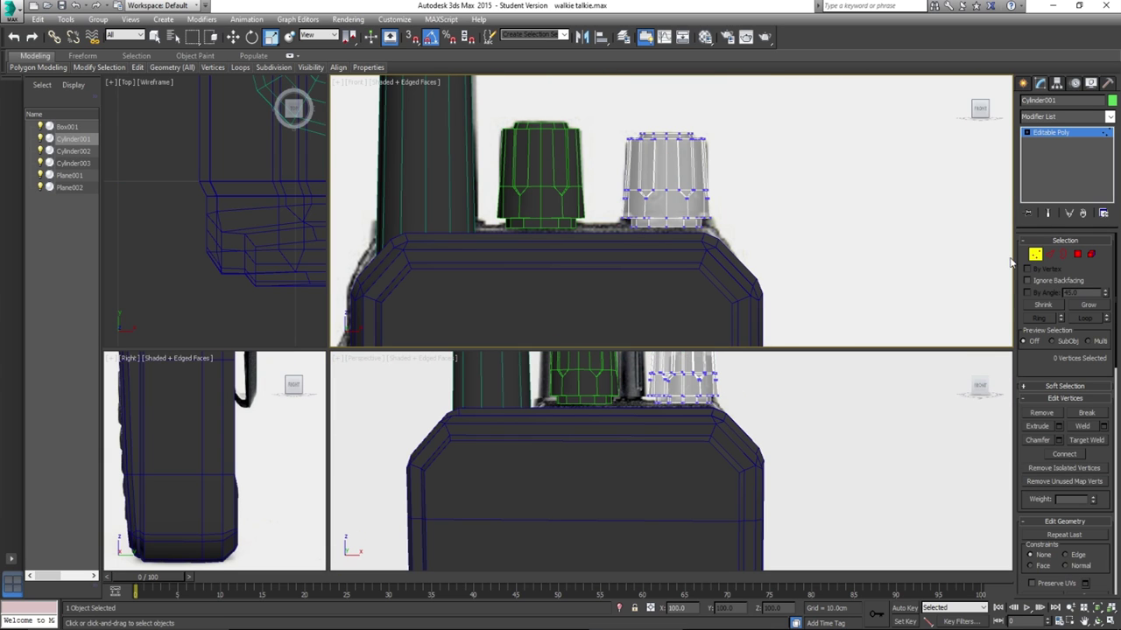
{"action": "left_click_drag", "start_coordinate": [872, 284], "coordinate": [871, 282]}
{"action": "left_click", "coordinate": [788, 254]}
{"action": "left_click", "coordinate": [1034, 254]}
Select the body's vertices at both ends of its top edge and raise them to match the front reference.
{"action": "left_click", "coordinate": [657, 268]}
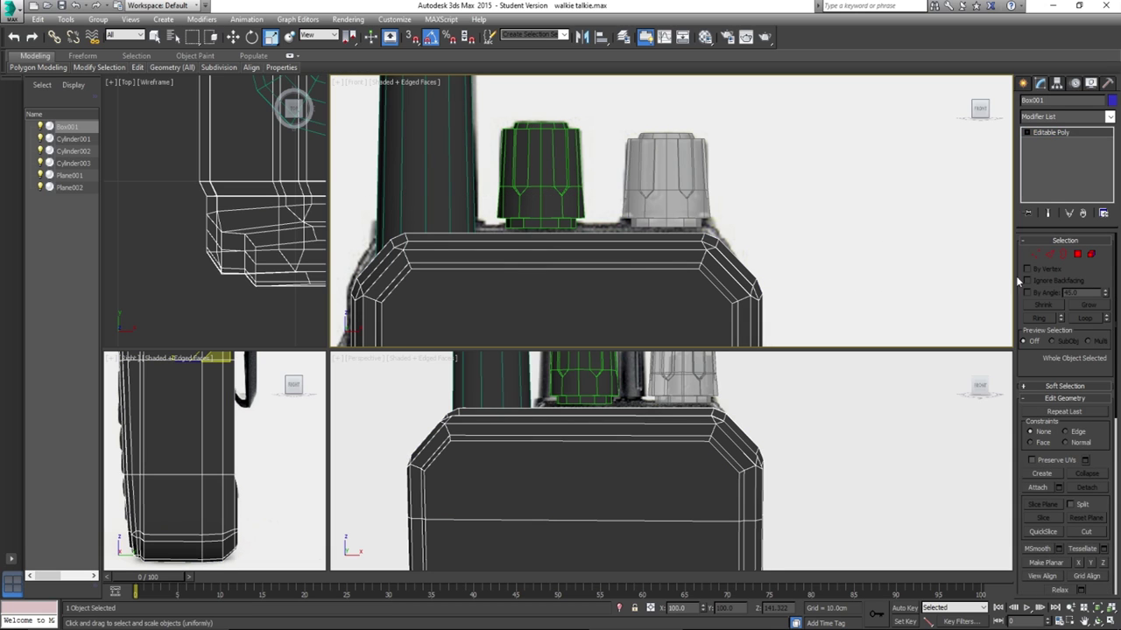
{"action": "left_click", "coordinate": [1035, 254]}
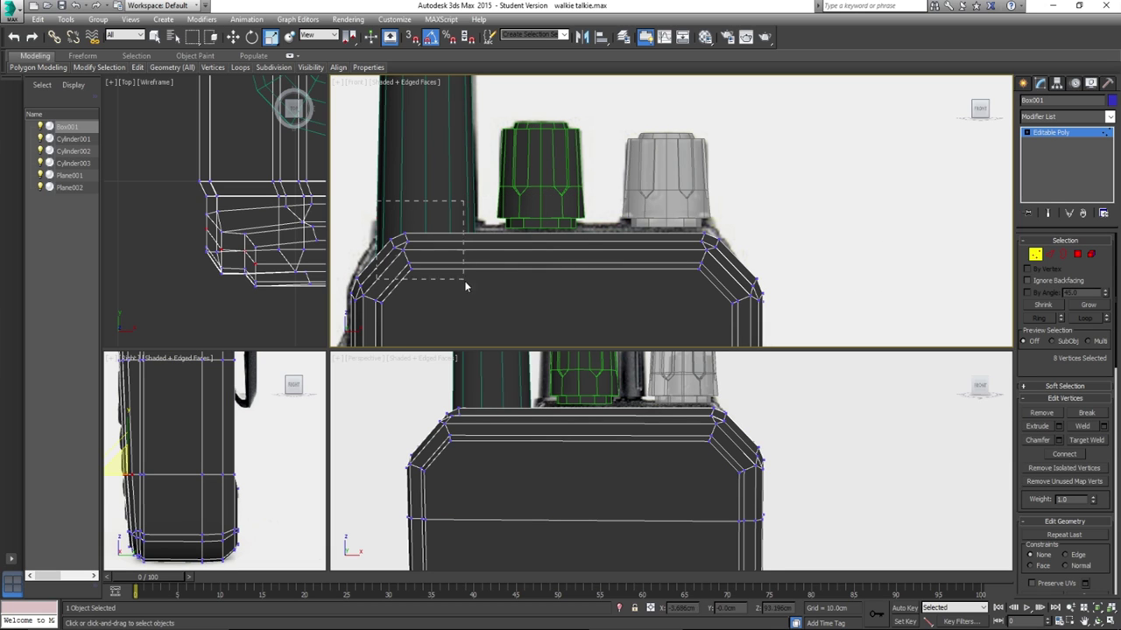
{"action": "left_click_drag", "start_coordinate": [526, 293], "coordinate": [525, 290]}
{"action": "left_click_drag", "start_coordinate": [736, 273], "coordinate": [727, 283], "text": "ctrl"}
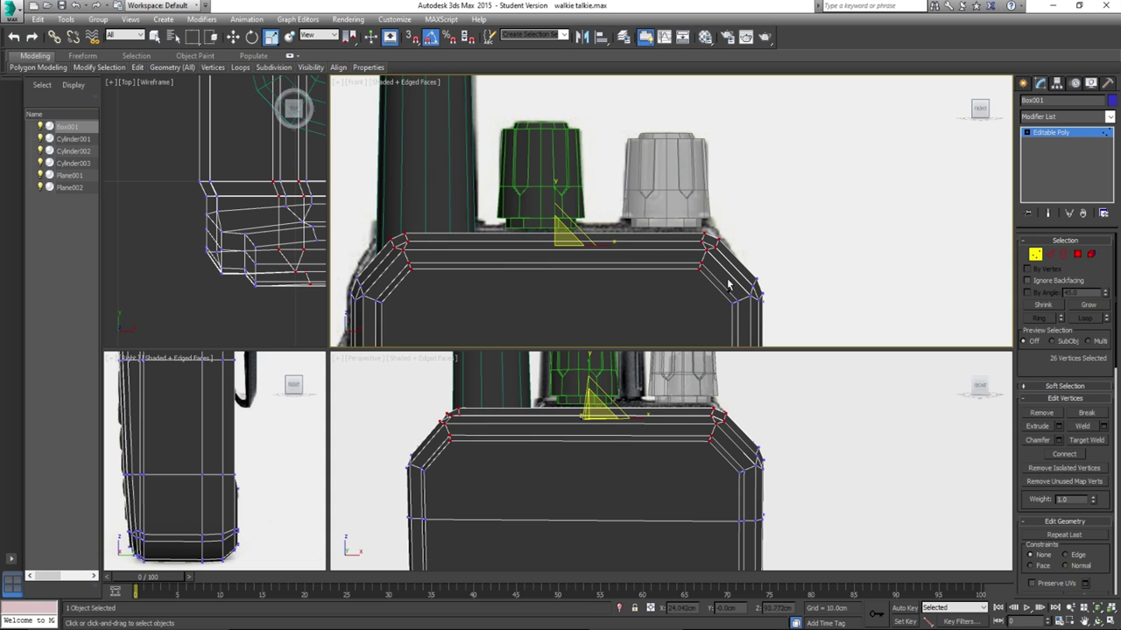
{"action": "key", "text": "w"}
{"action": "left_click_drag", "start_coordinate": [555, 204], "coordinate": [555, 194]}
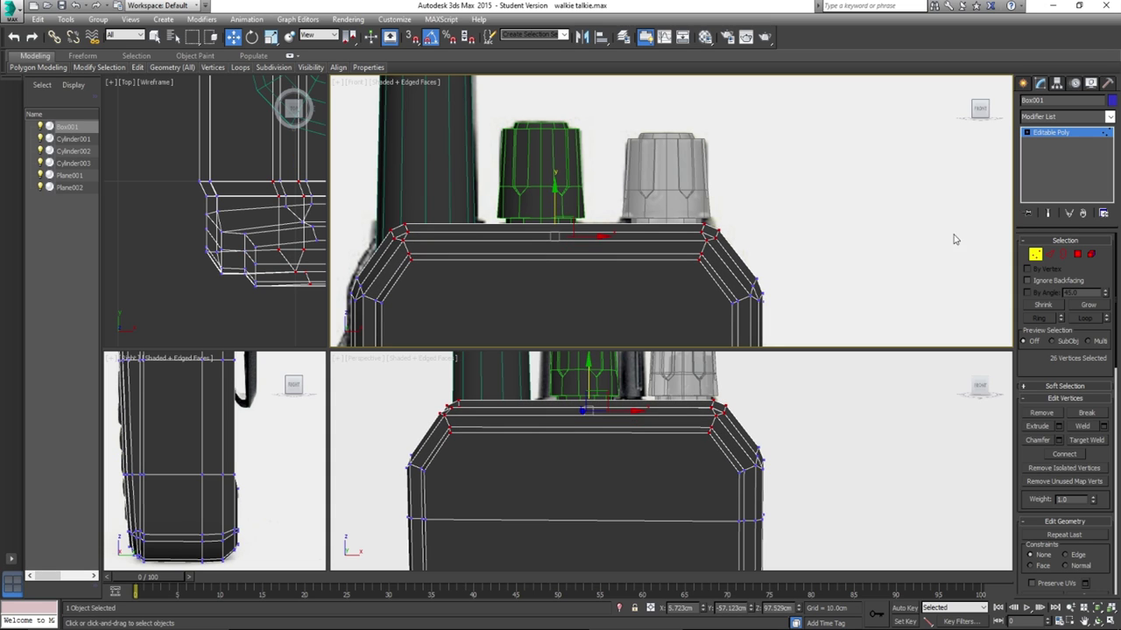
{"action": "left_click", "coordinate": [1036, 254]}
Adjust the bottom vertices of the right and left knobs so their bases meet the body's raised top edge.
{"action": "left_click", "coordinate": [665, 175]}
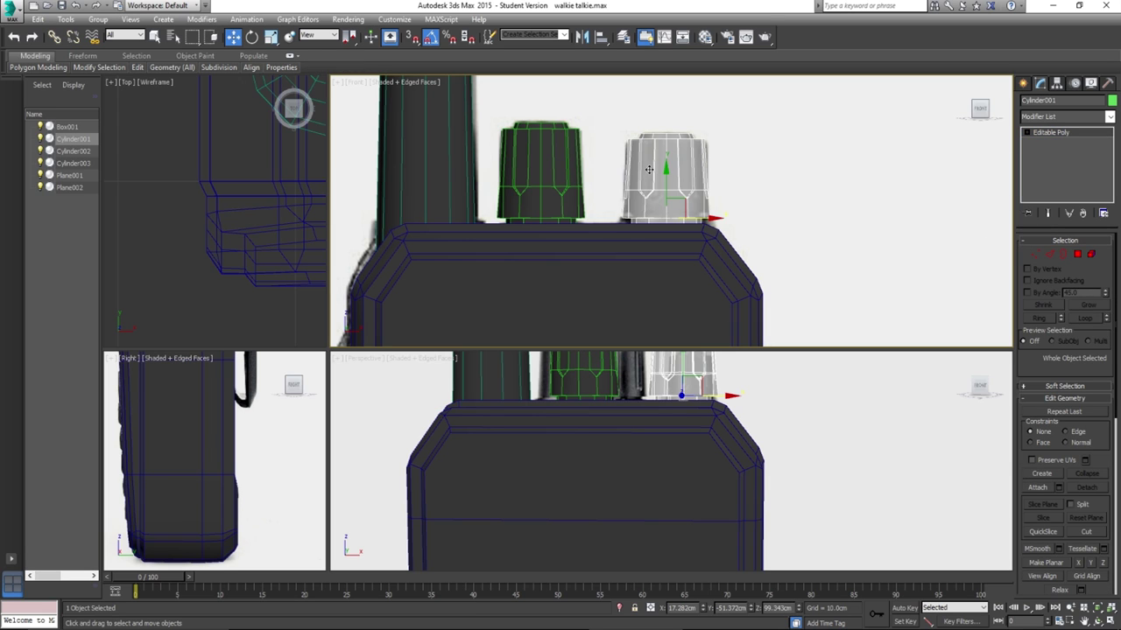
{"action": "left_click", "coordinate": [1036, 254]}
{"action": "left_click_drag", "start_coordinate": [796, 272], "coordinate": [584, 228]}
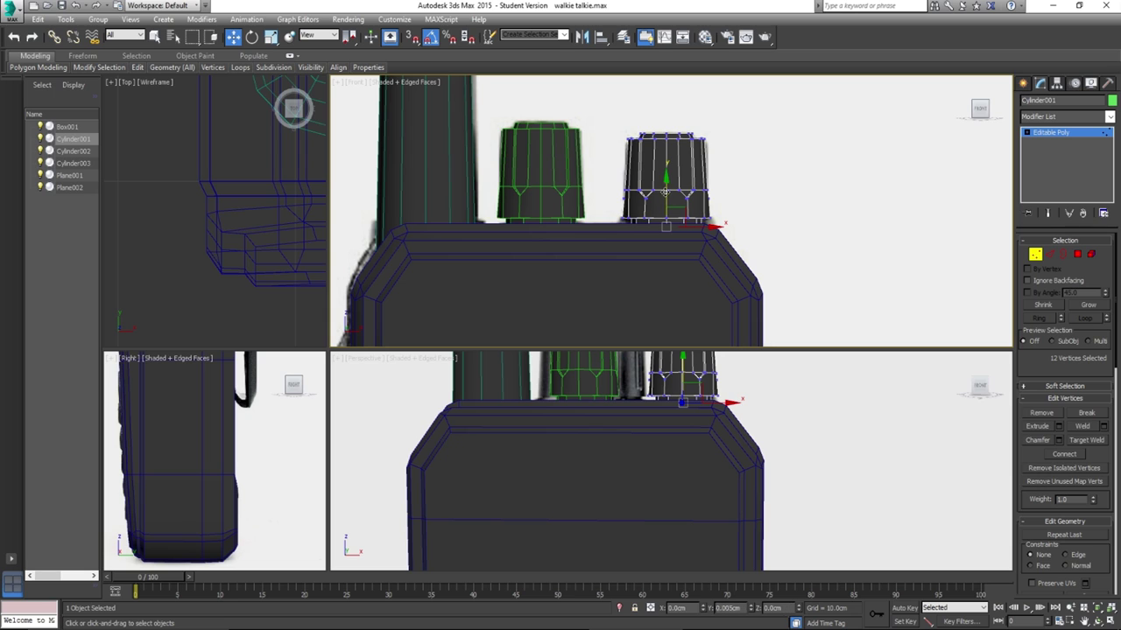
{"action": "left_click_drag", "start_coordinate": [667, 197], "coordinate": [666, 200]}
{"action": "left_click", "coordinate": [553, 199]}
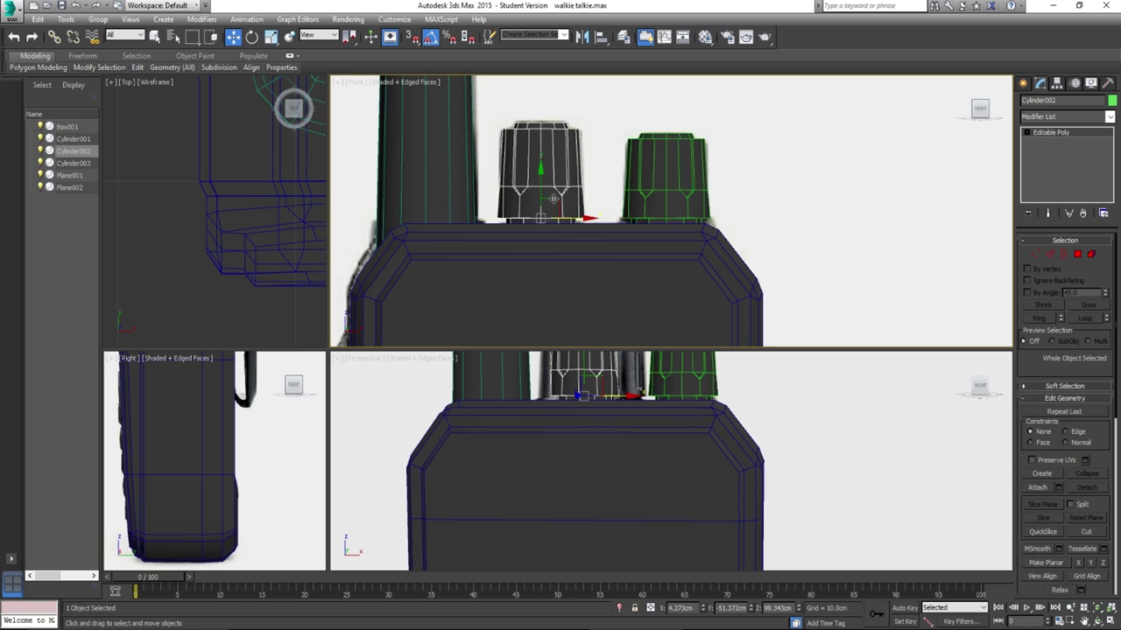
{"action": "left_click", "coordinate": [1035, 254]}
{"action": "left_click_drag", "start_coordinate": [580, 243], "coordinate": [467, 223]}
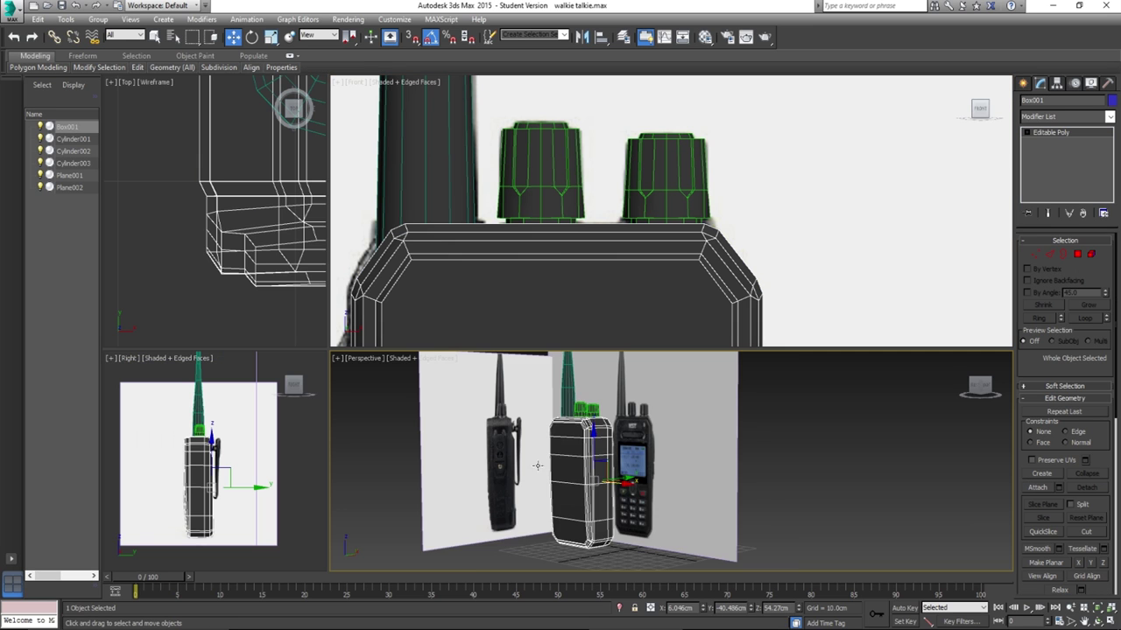
Examine the body, knobs and antenna against the references in the perspective and front views.
{"action": "middle_click_drag", "start_coordinate": [473, 462], "coordinate": [580, 463], "text": "alt"}
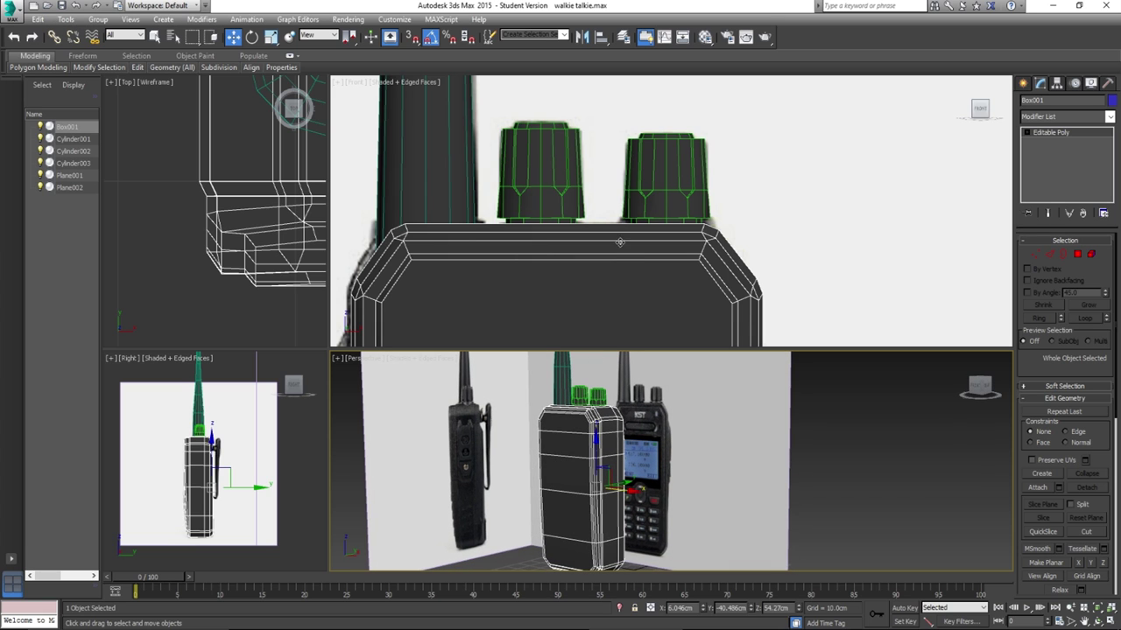
{"action": "scroll", "coordinate": [590, 206], "scroll_direction": "down", "scroll_amount": 2}
{"action": "middle_click_drag", "start_coordinate": [466, 304], "coordinate": [519, 219]}
{"action": "scroll", "coordinate": [520, 219], "scroll_direction": "down", "scroll_amount": 2}
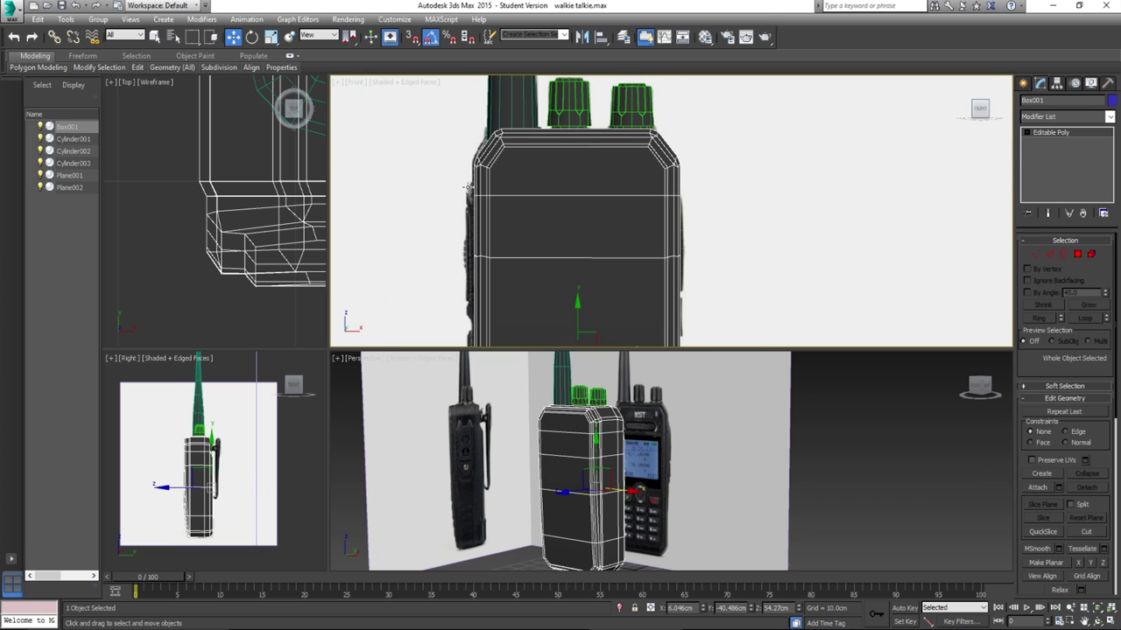
{"action": "middle_click_drag", "start_coordinate": [453, 262], "coordinate": [448, 197]}
{"action": "middle_click_drag", "start_coordinate": [583, 216], "coordinate": [488, 260]}
{"action": "middle_click_drag", "start_coordinate": [506, 192], "coordinate": [539, 338]}
{"action": "scroll", "coordinate": [447, 236], "scroll_direction": "up", "scroll_amount": 3}
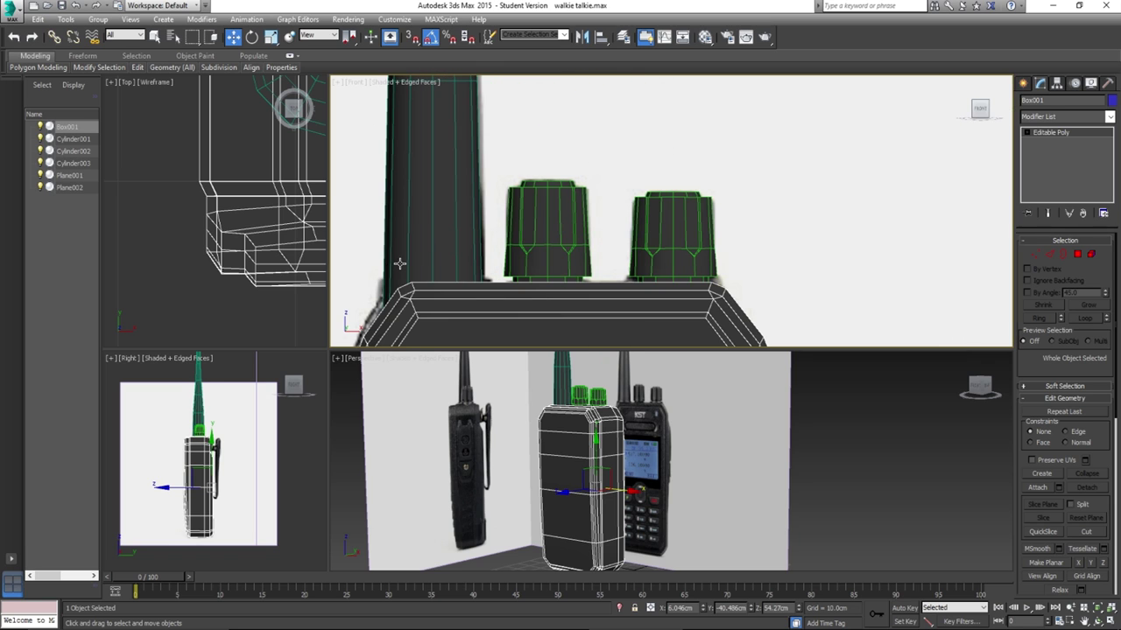
{"action": "left_click", "coordinate": [400, 264]}
{"action": "scroll", "coordinate": [443, 300], "scroll_direction": "down", "scroll_amount": 3}
Deselect the body and turn off edged faces in the perspective view to show the model shaded only.
{"action": "middle_click_drag", "start_coordinate": [582, 447], "coordinate": [493, 425]}
{"action": "left_click", "coordinate": [494, 420]}
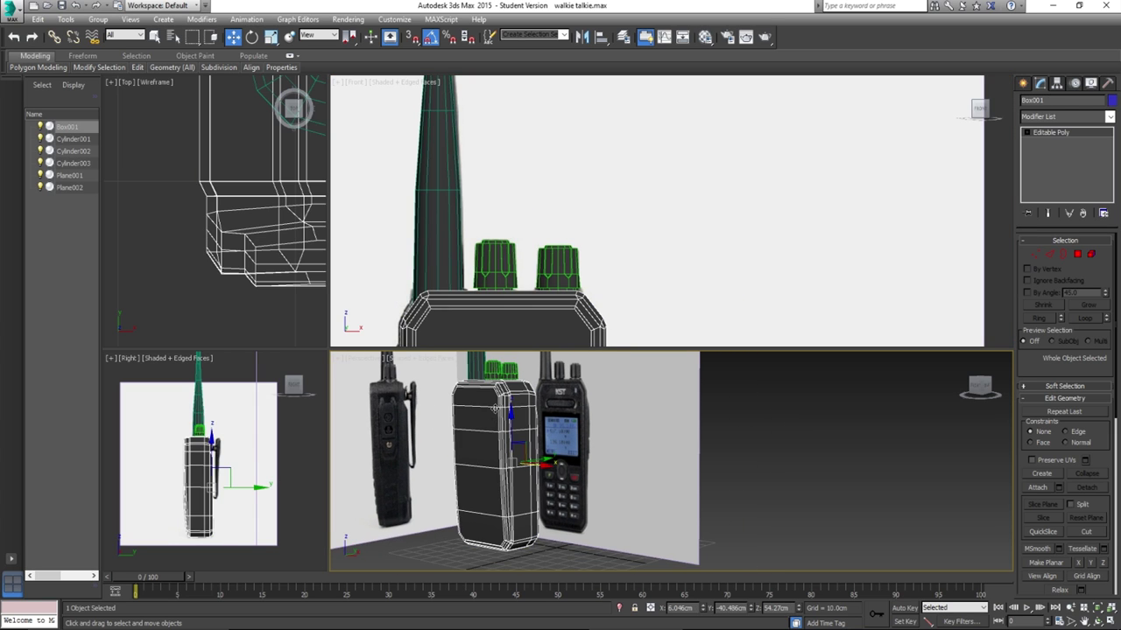
{"action": "left_click", "coordinate": [690, 530]}
{"action": "middle_click_drag", "start_coordinate": [515, 465], "coordinate": [538, 456]}
{"action": "key", "text": "F4"}
{"action": "scroll", "coordinate": [537, 446], "scroll_direction": "up", "scroll_amount": 2}
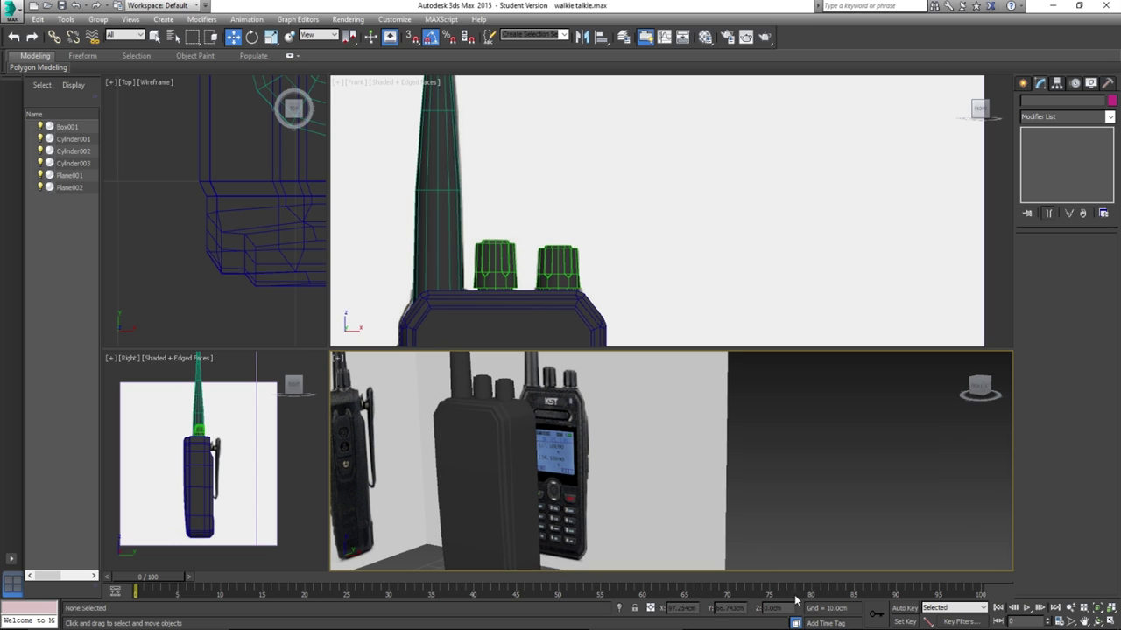